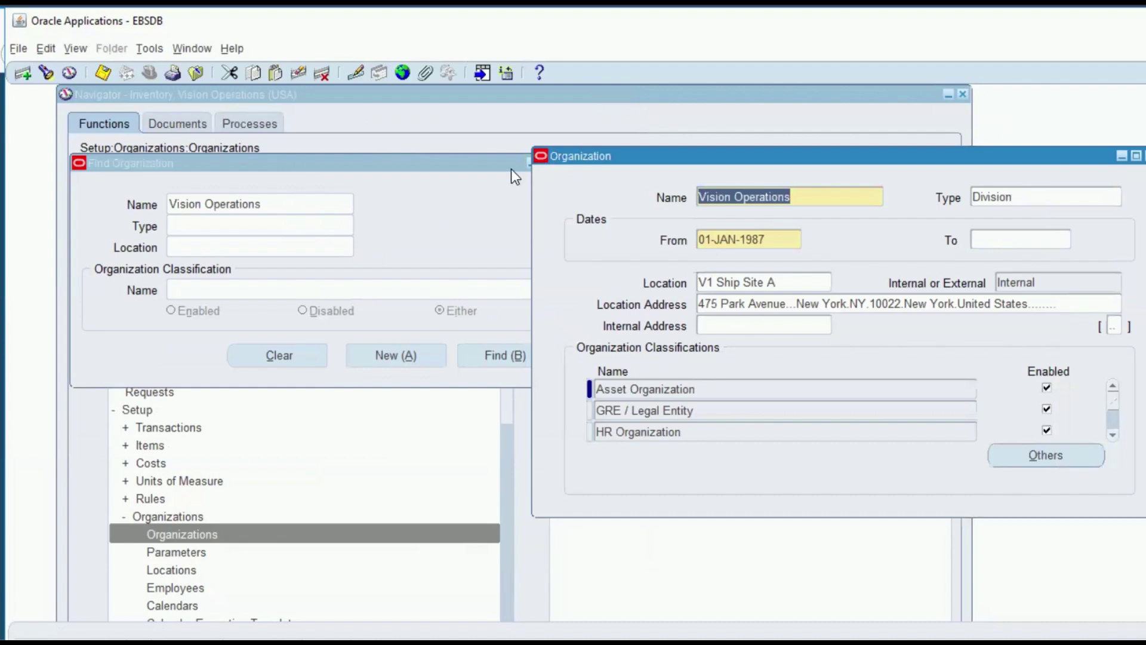
# Step: Bring the Vision Operations organization record in front of the Find Organization window and move it fully into view
pyautogui.click(313, 169)
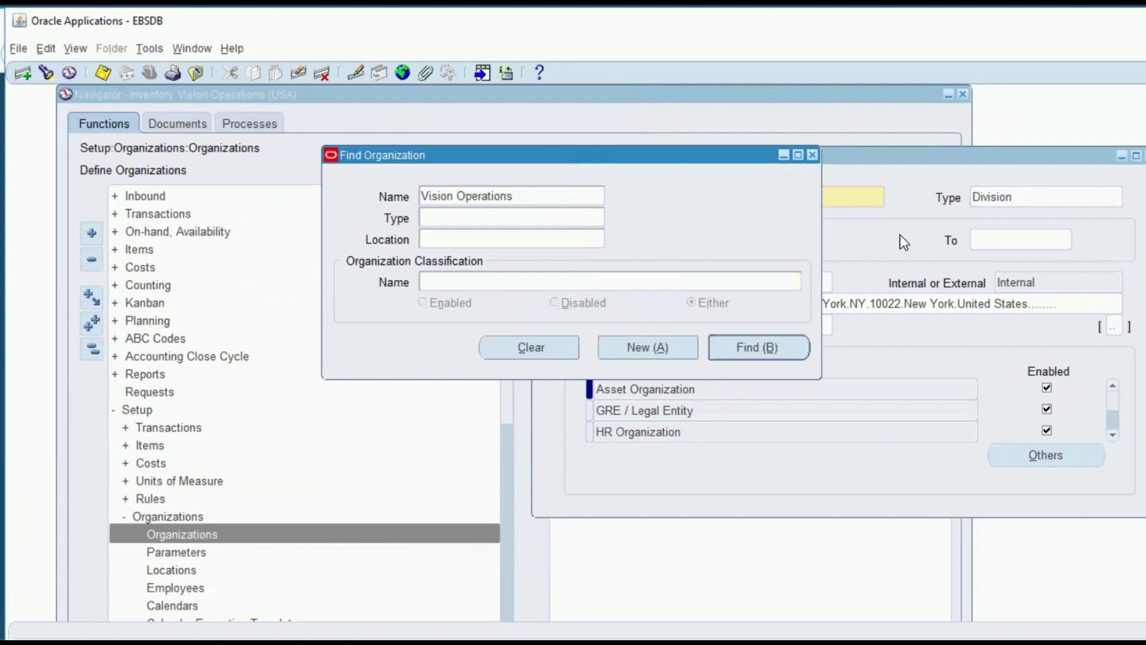
pyautogui.click(825, 200)
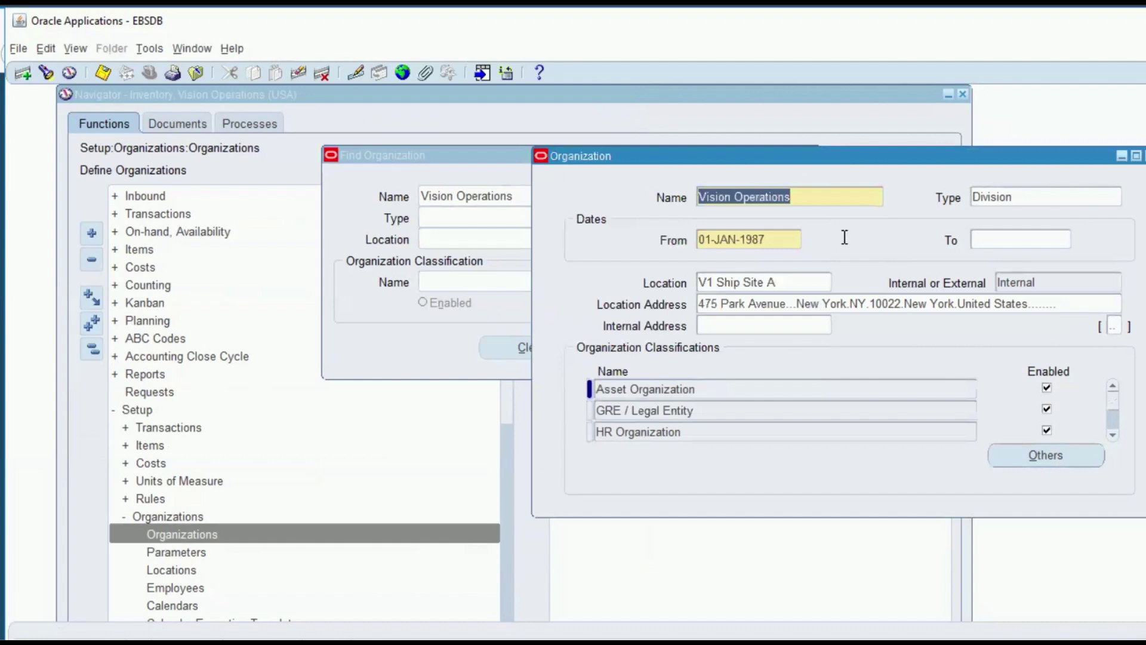
pyautogui.moveTo(847, 158); pyautogui.dragTo(540, 95)
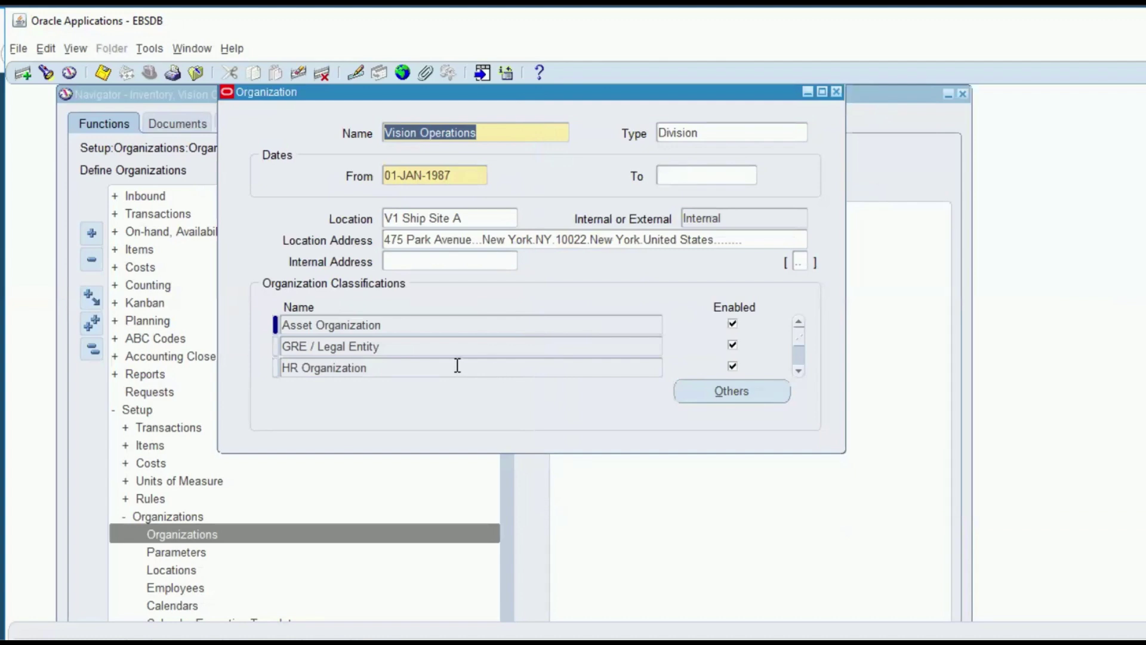
# Step: Review the organization classifications of Vision Operations, selecting HR Organization, Inventory Organization and Operating Unit in turn
pyautogui.click(317, 373)
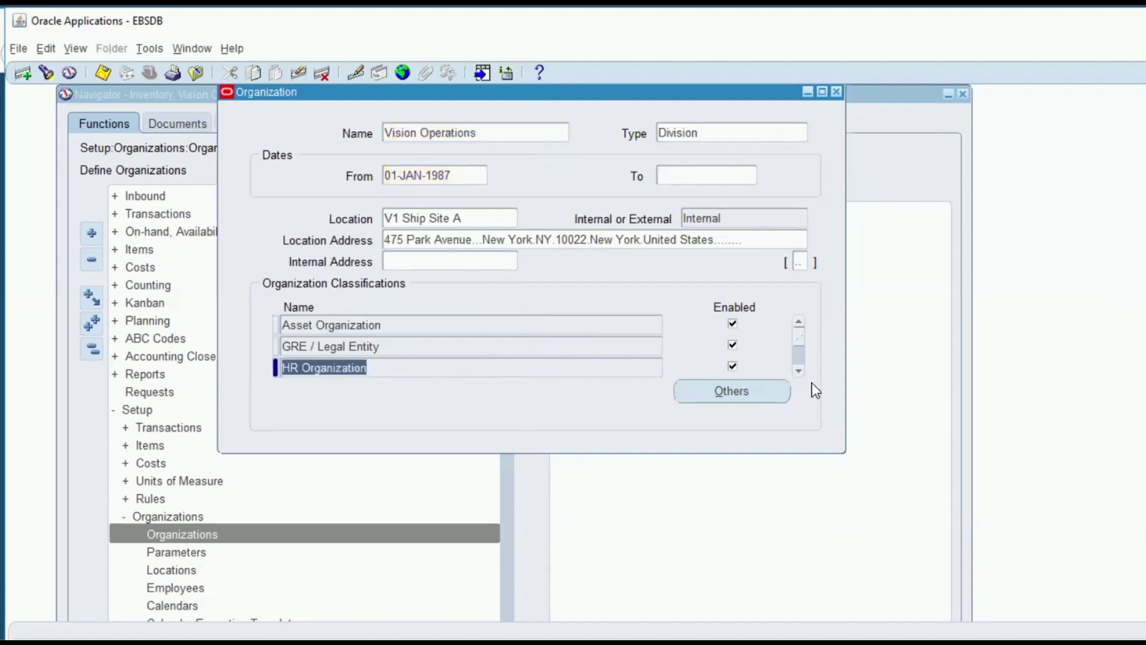
pyautogui.click(799, 370)
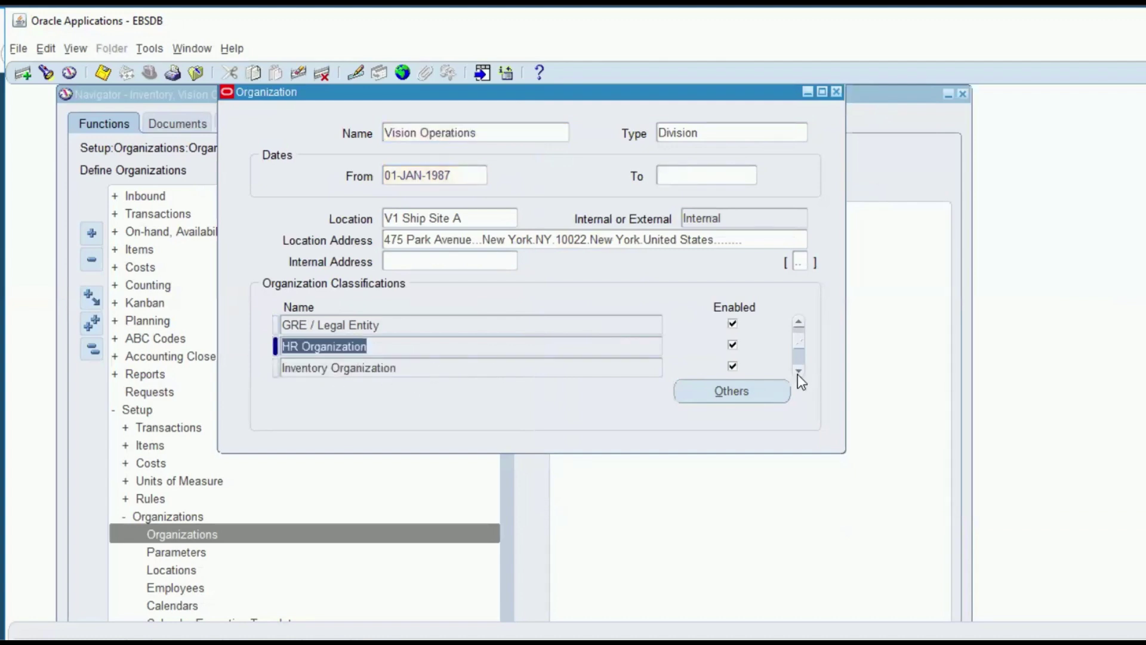
pyautogui.click(404, 367)
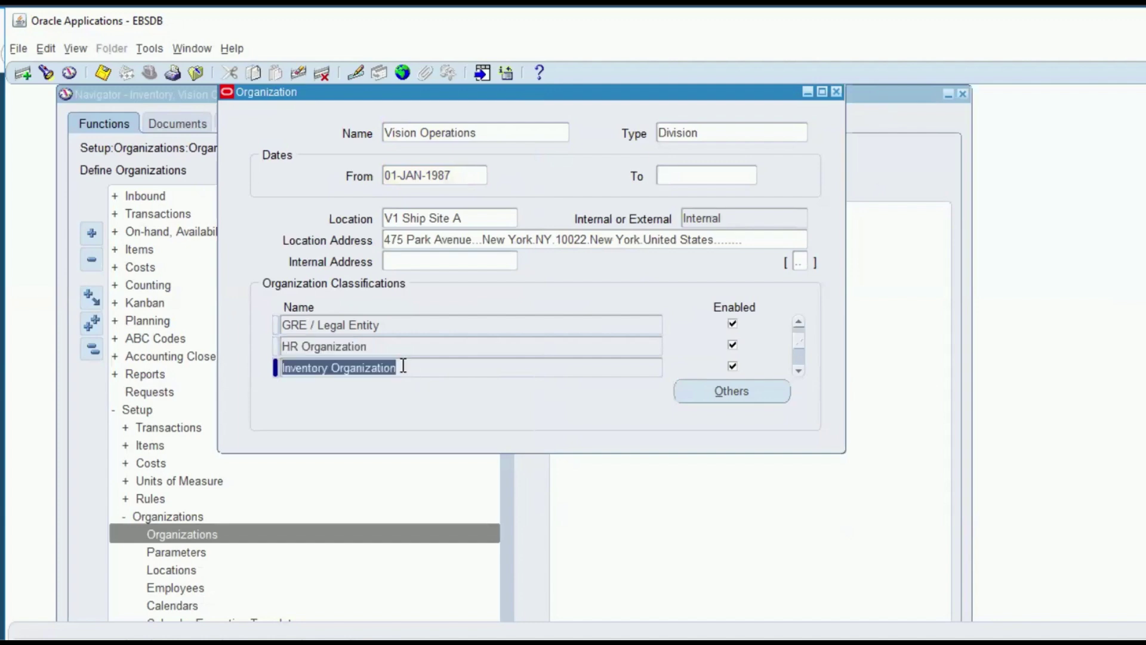
pyautogui.click(799, 370)
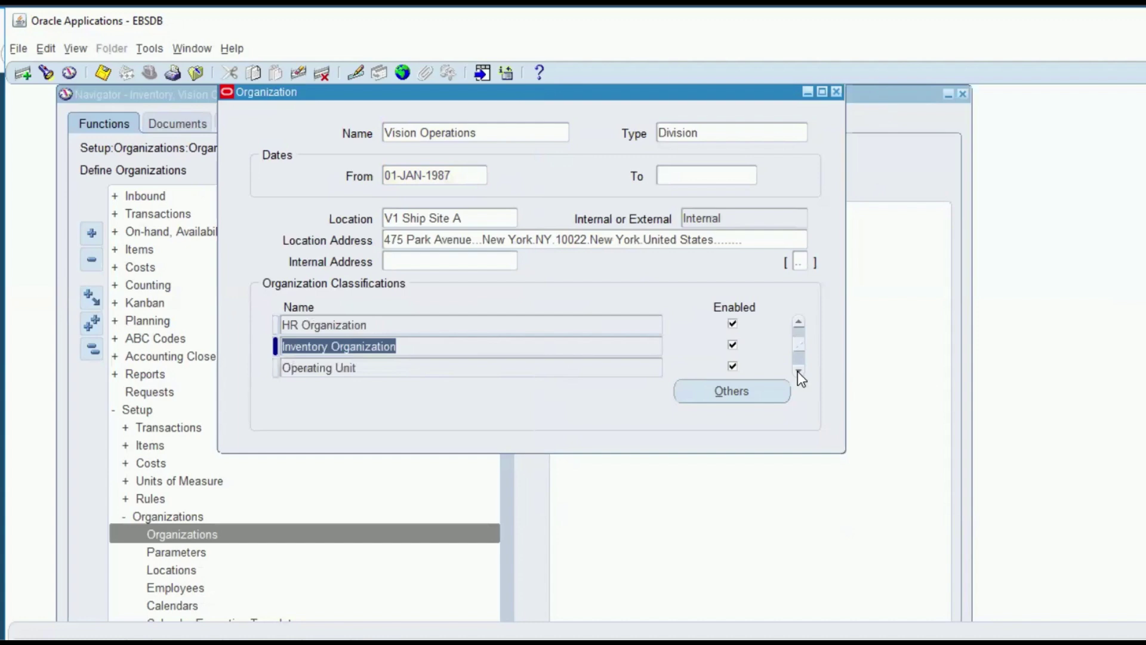
pyautogui.click(361, 367)
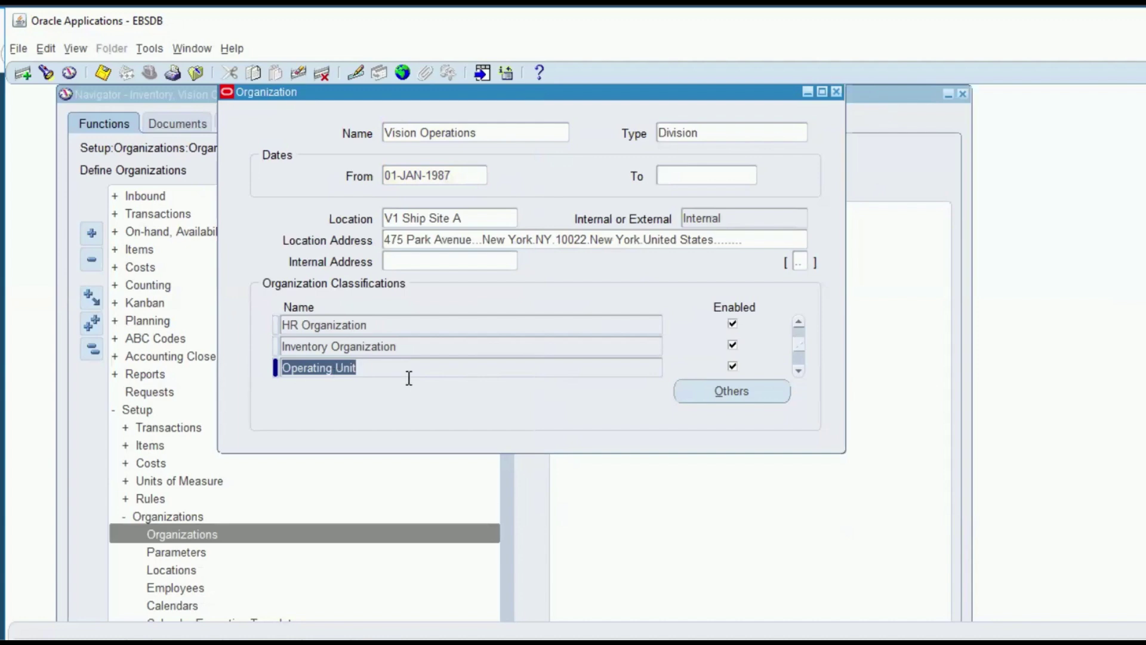
# Step: Open the Operating Unit Information details of the Operating Unit classification to view its ledger and legal context
pyautogui.click(714, 392)
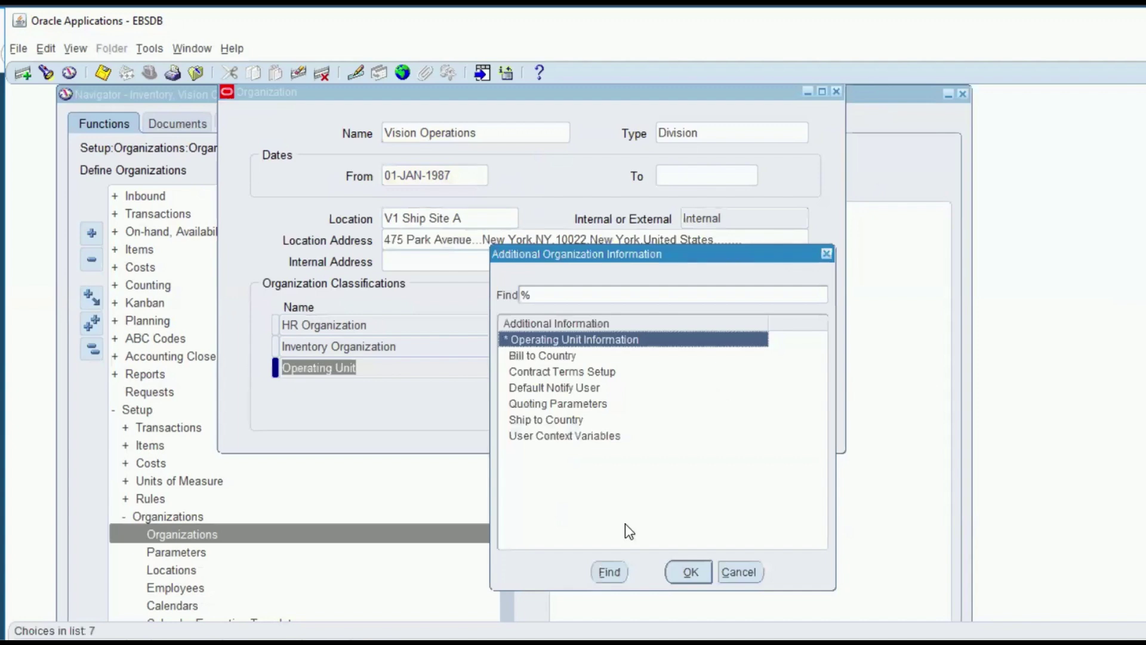
pyautogui.click(686, 574)
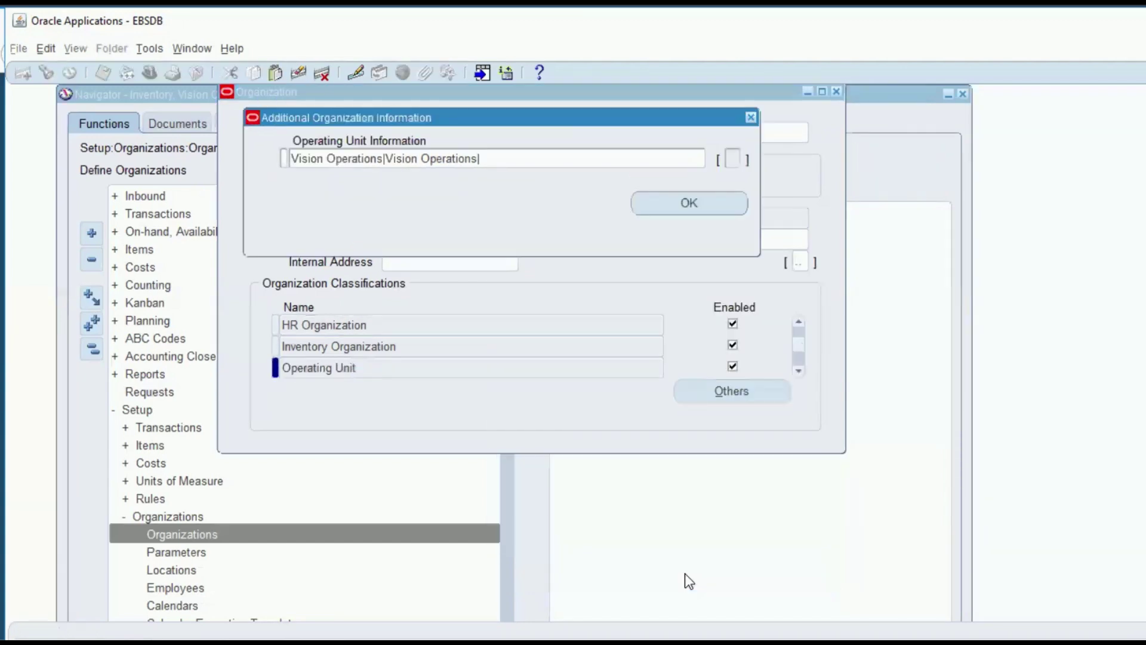
pyautogui.click(531, 156)
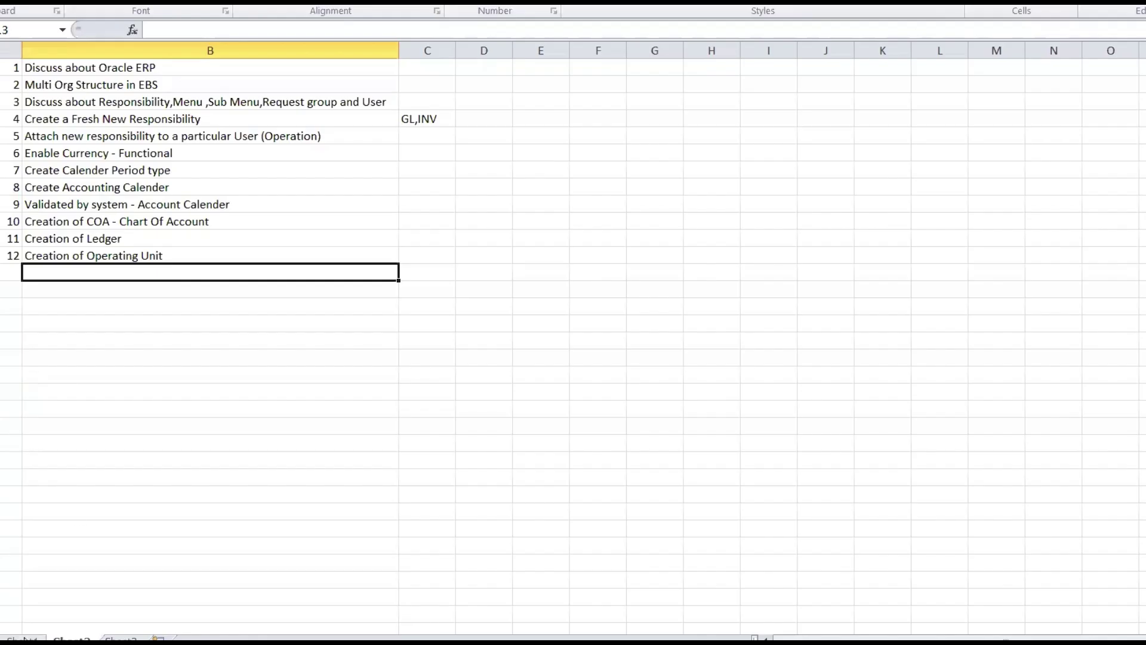
# Step: In the Excel class workbook, show Sheet1 and examine the Operating Unit and Primary Ledger levels of the multi-org structure
pyautogui.click(24, 637)
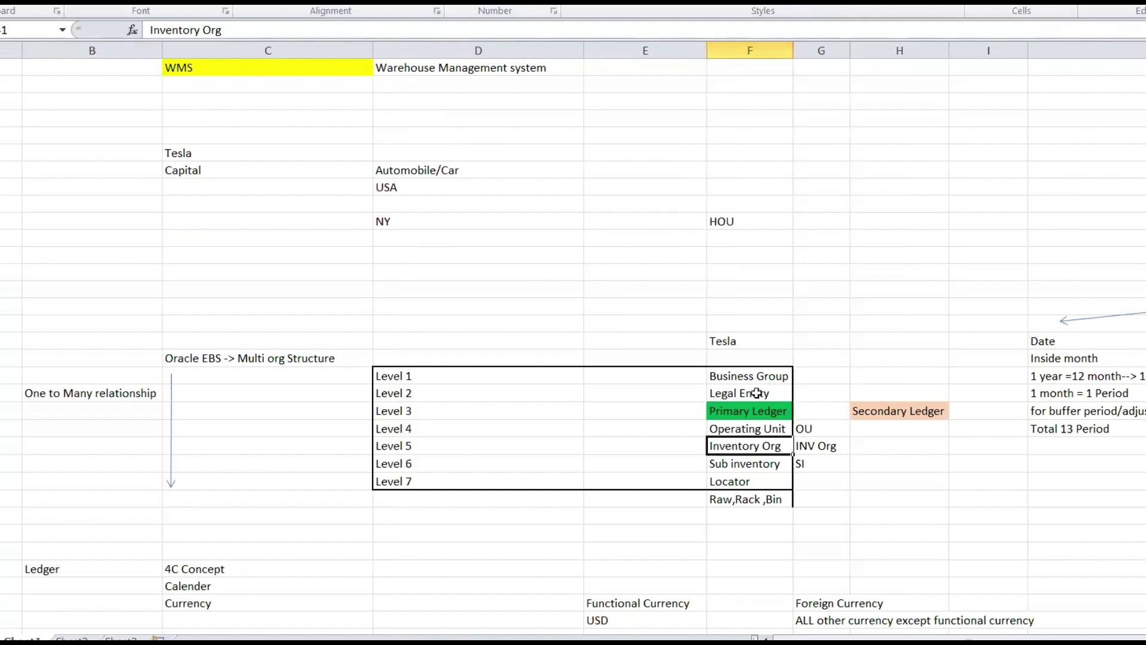
pyautogui.press('Up')
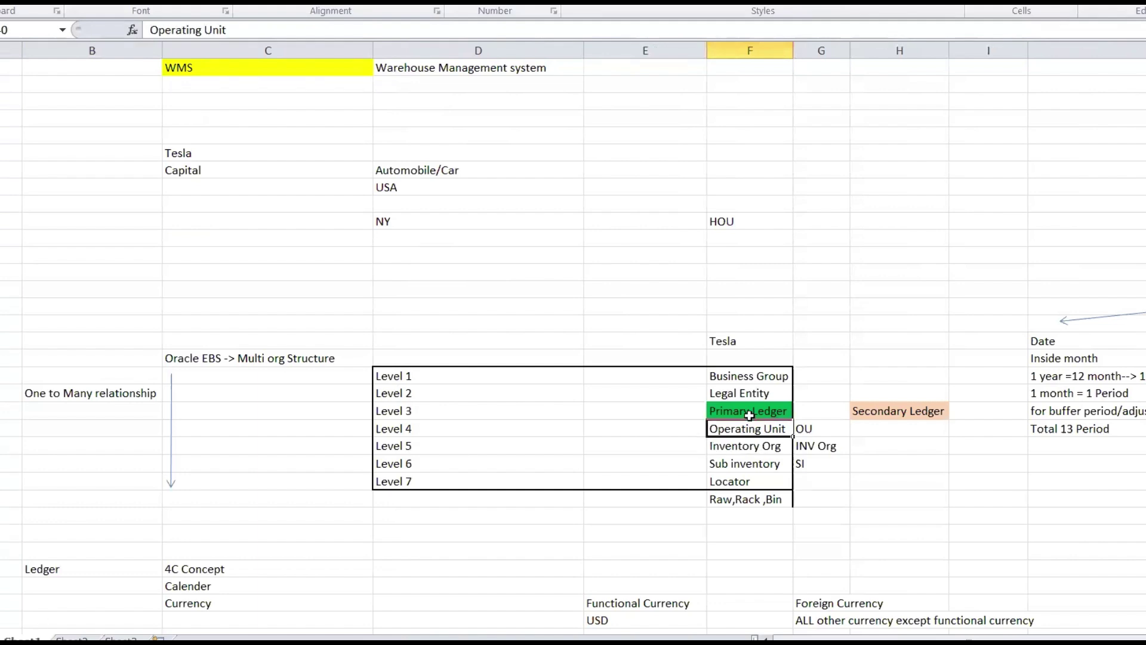
pyautogui.press('Right')
pyautogui.press('Left')
pyautogui.click(776, 411)
pyautogui.click(824, 410)
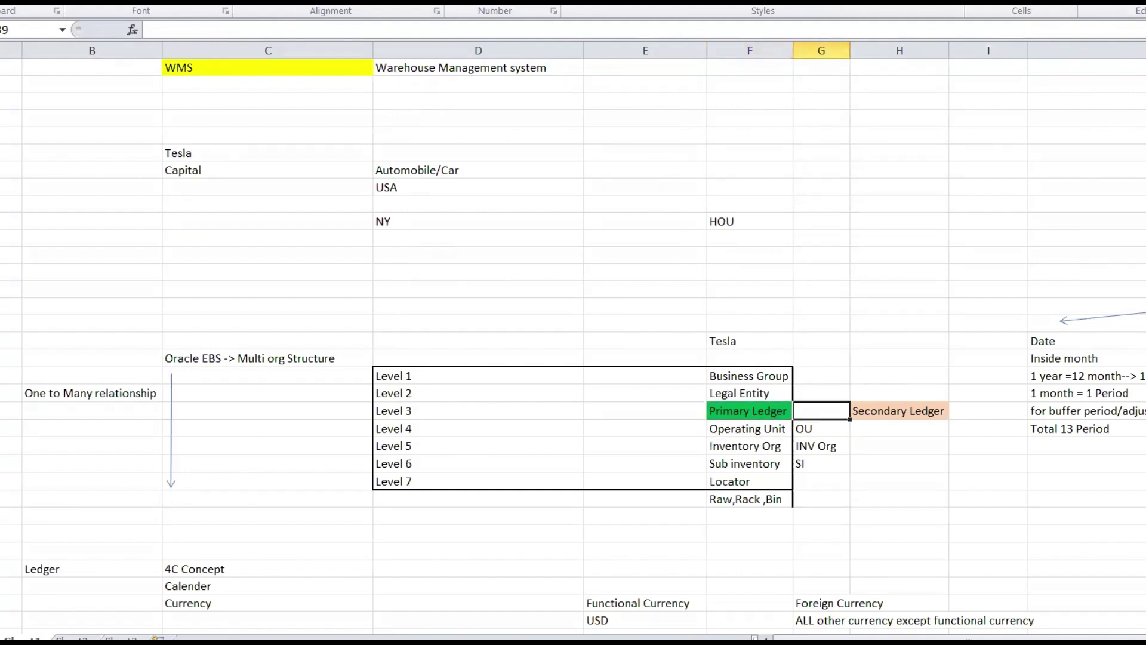
# Step: Switch back to Oracle Applications and close the Operating Unit Information details, returning to the Organization form
pyautogui.press('super+d')
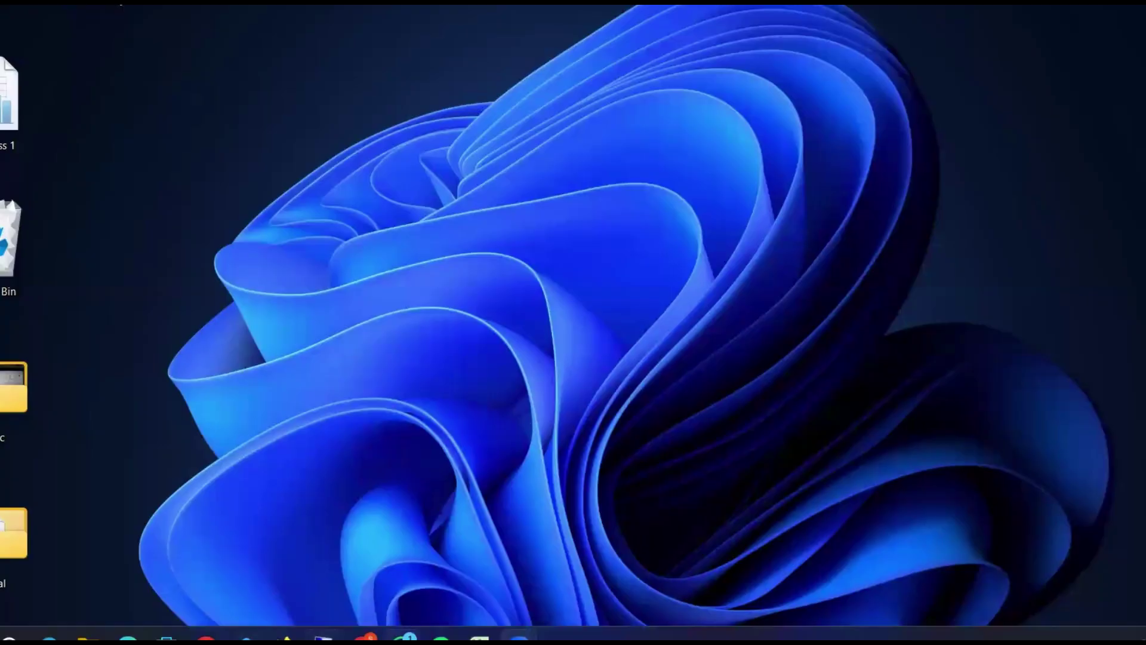
pyautogui.moveTo(362, 638)
pyautogui.click(390, 528)
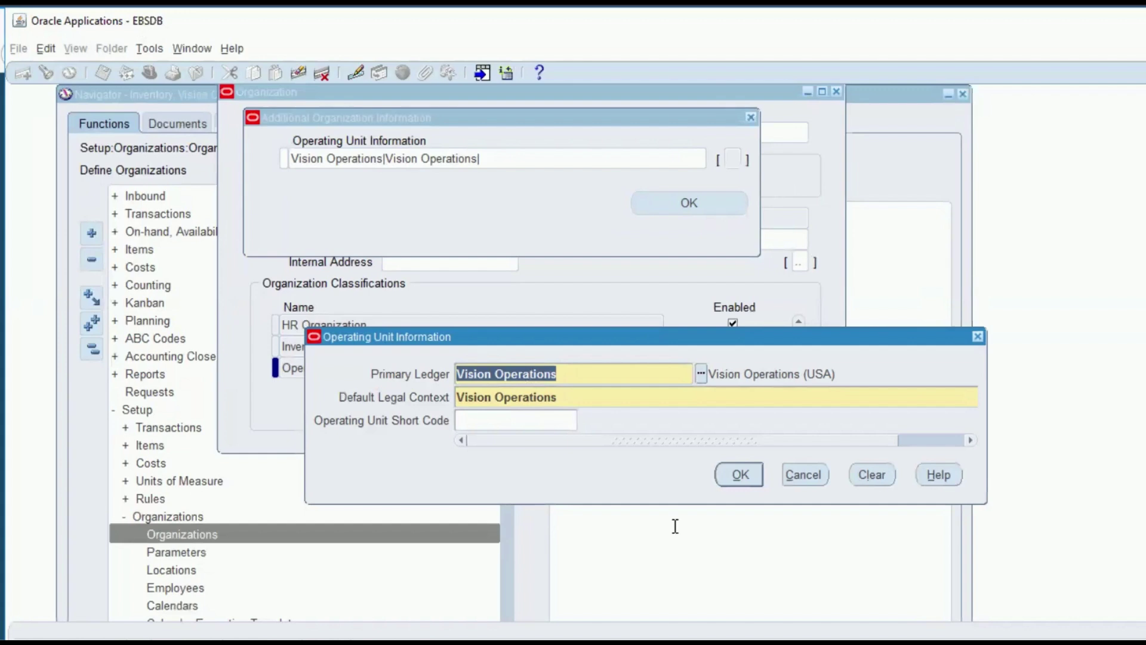
pyautogui.press('Return')
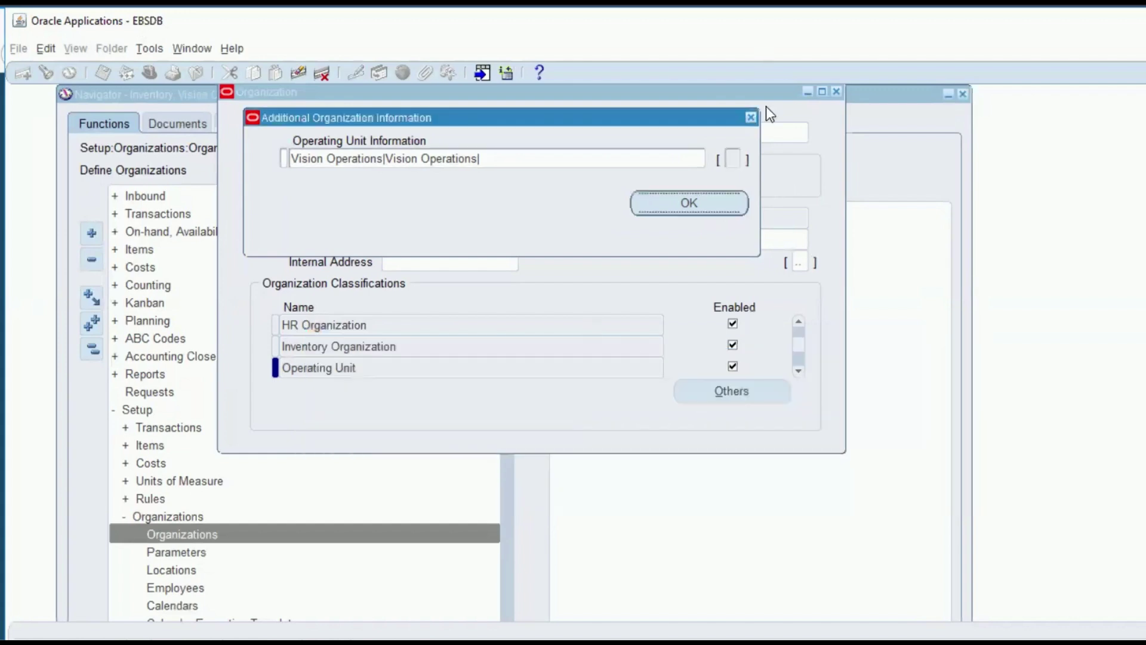
pyautogui.click(711, 206)
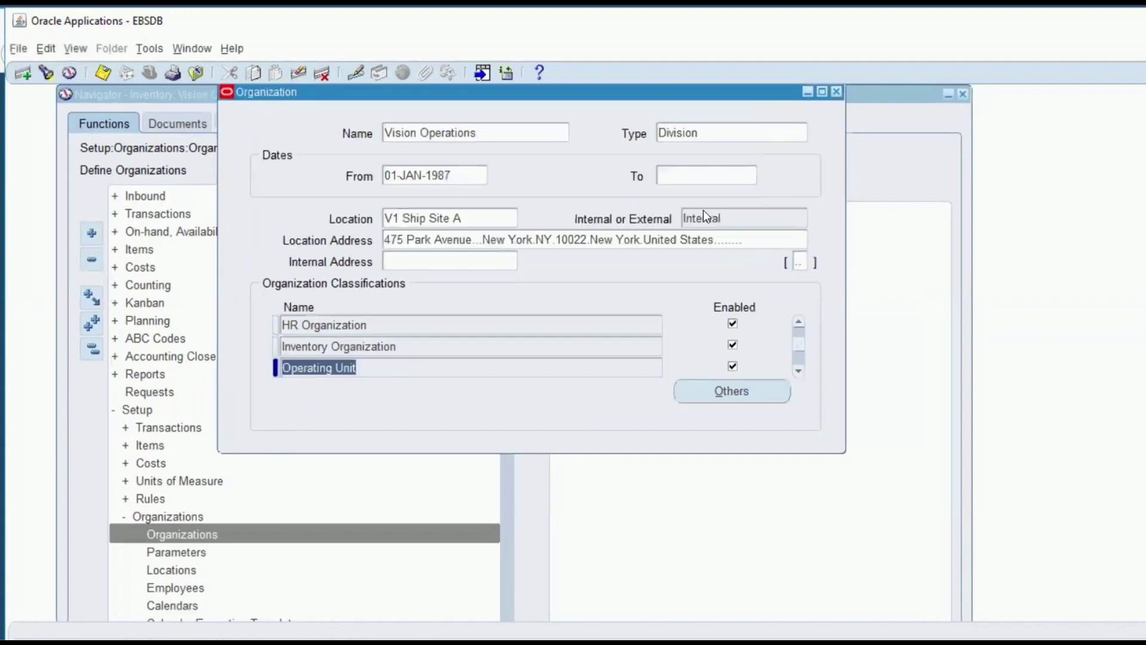
# Step: Open the Accounting Information details of the Inventory Organization classification
pyautogui.click(796, 372)
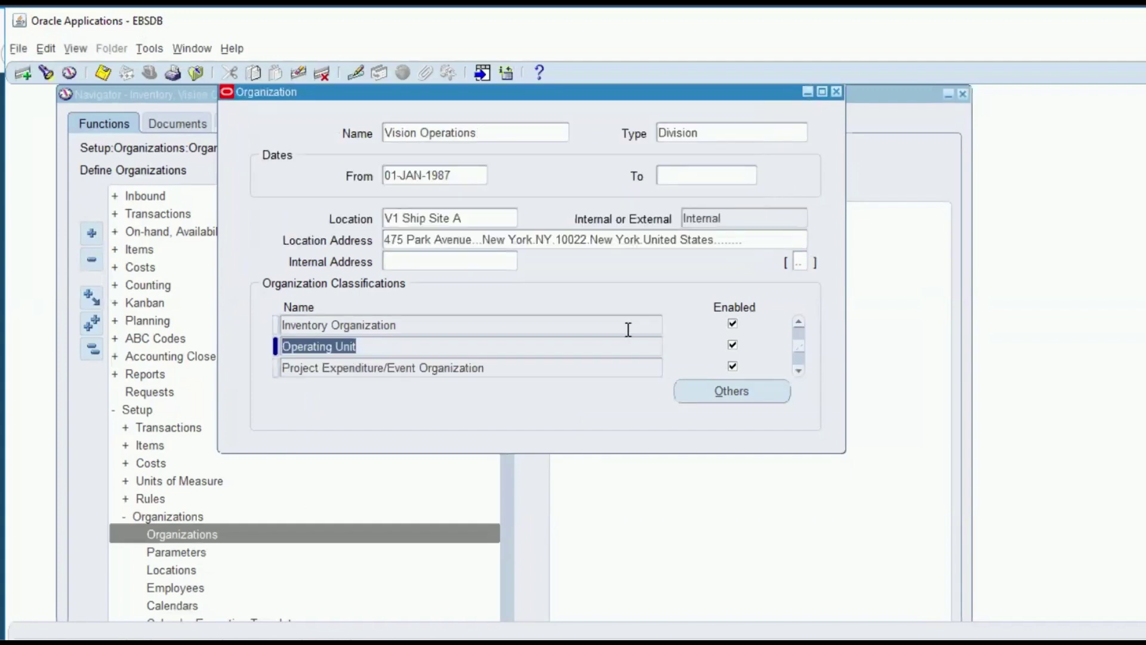
pyautogui.click(426, 325)
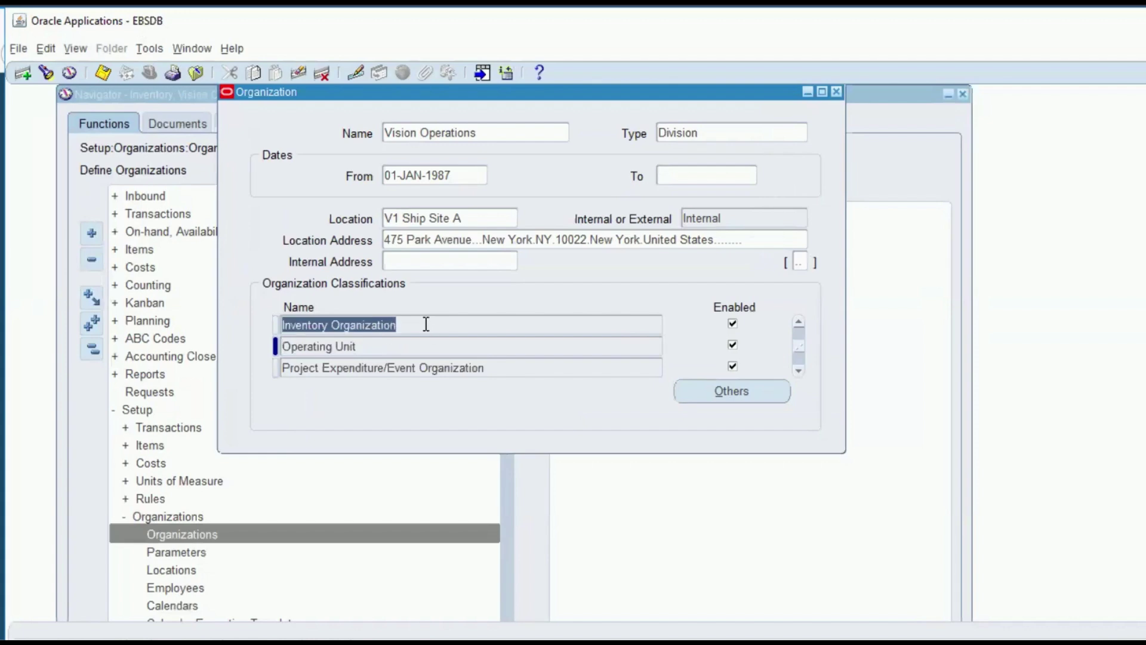
pyautogui.click(756, 390)
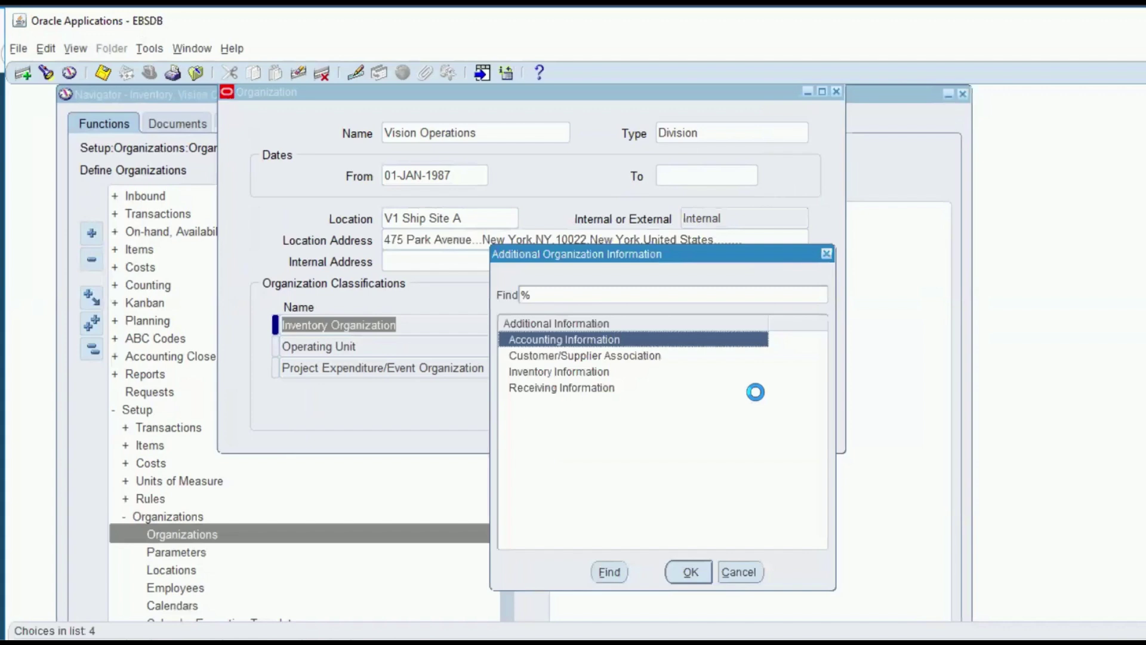
pyautogui.click(691, 570)
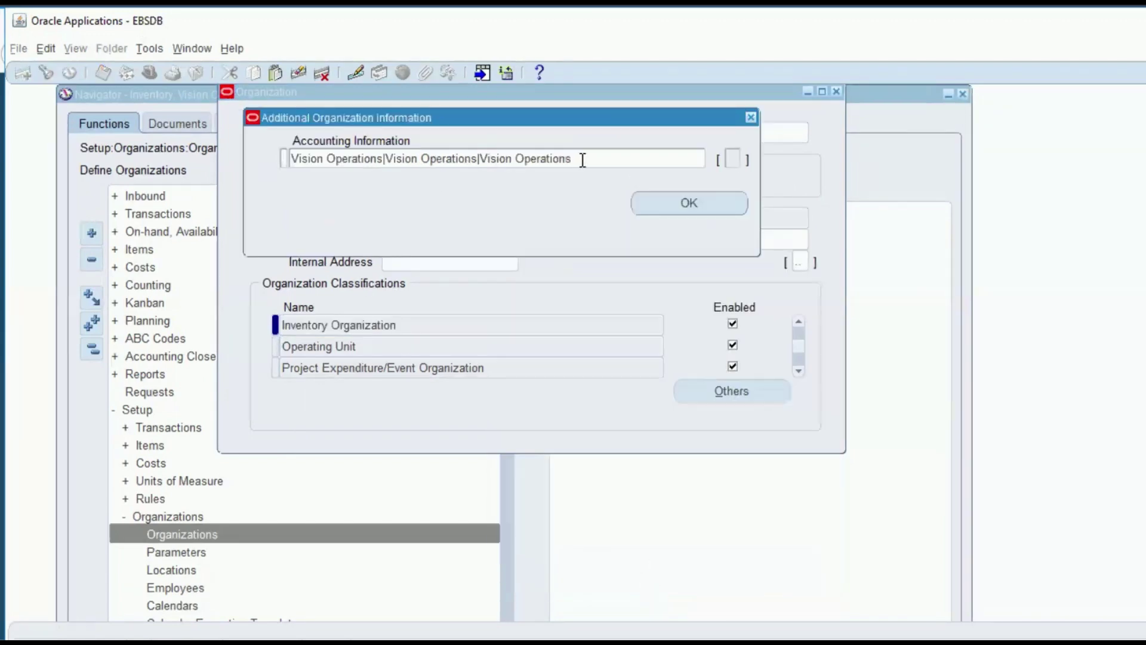
pyautogui.click(582, 160)
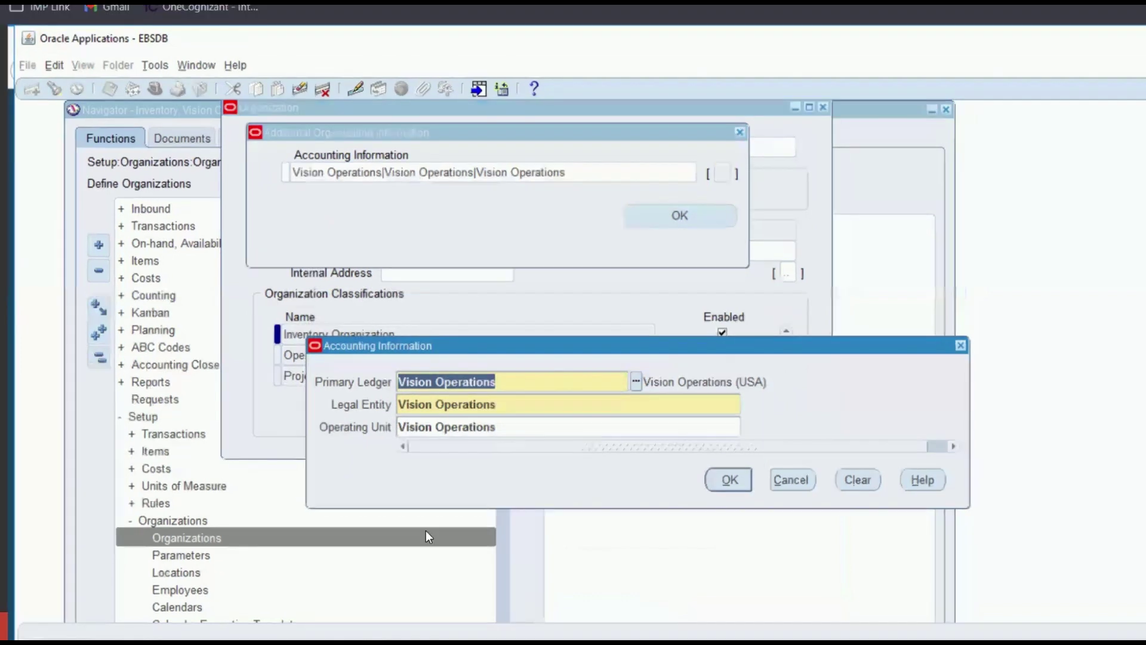
# Step: Switch to the INV Class 1 workbook and trace the multi-org levels from Inventory Org up to Legal Entity
pyautogui.click(374, 634)
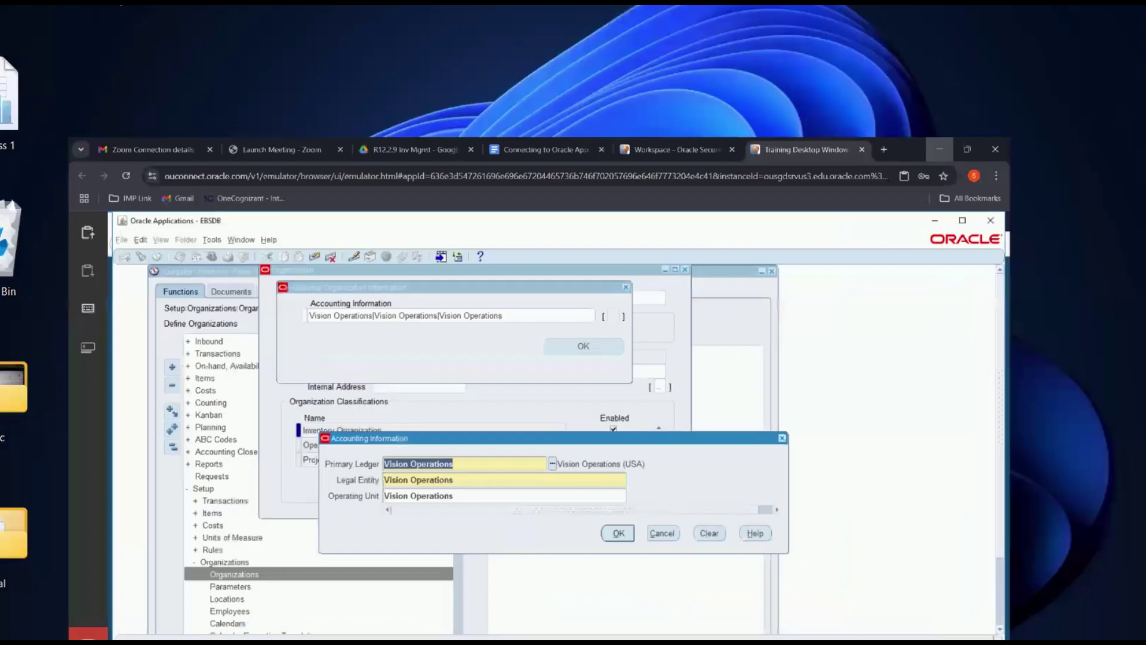
pyautogui.moveTo(479, 638)
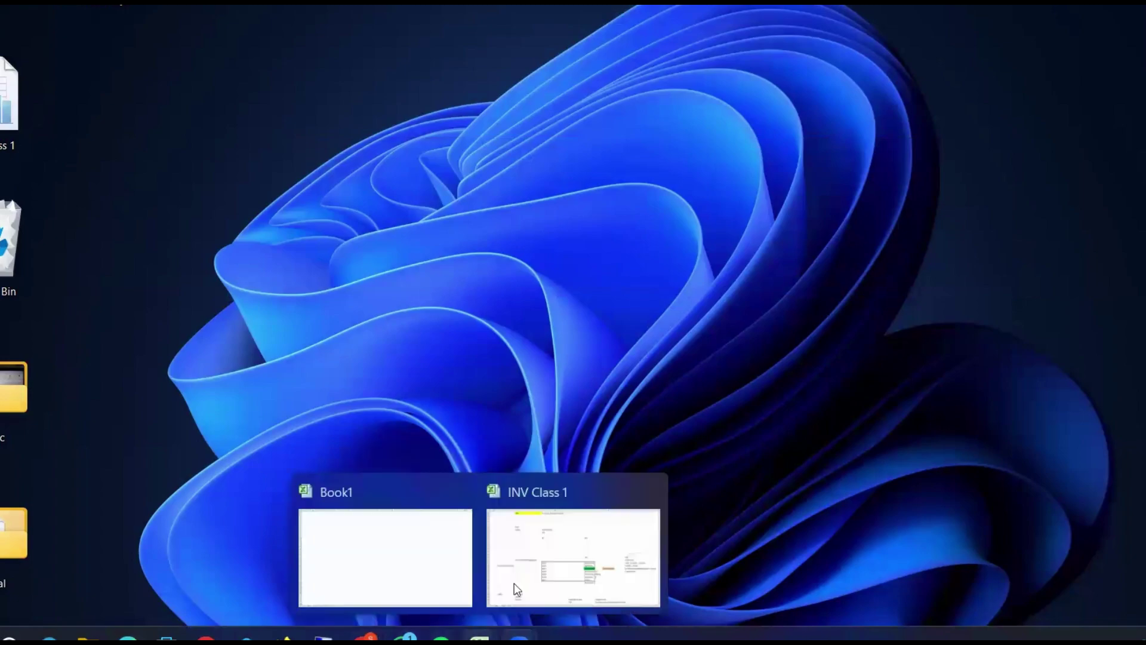
pyautogui.click(650, 491)
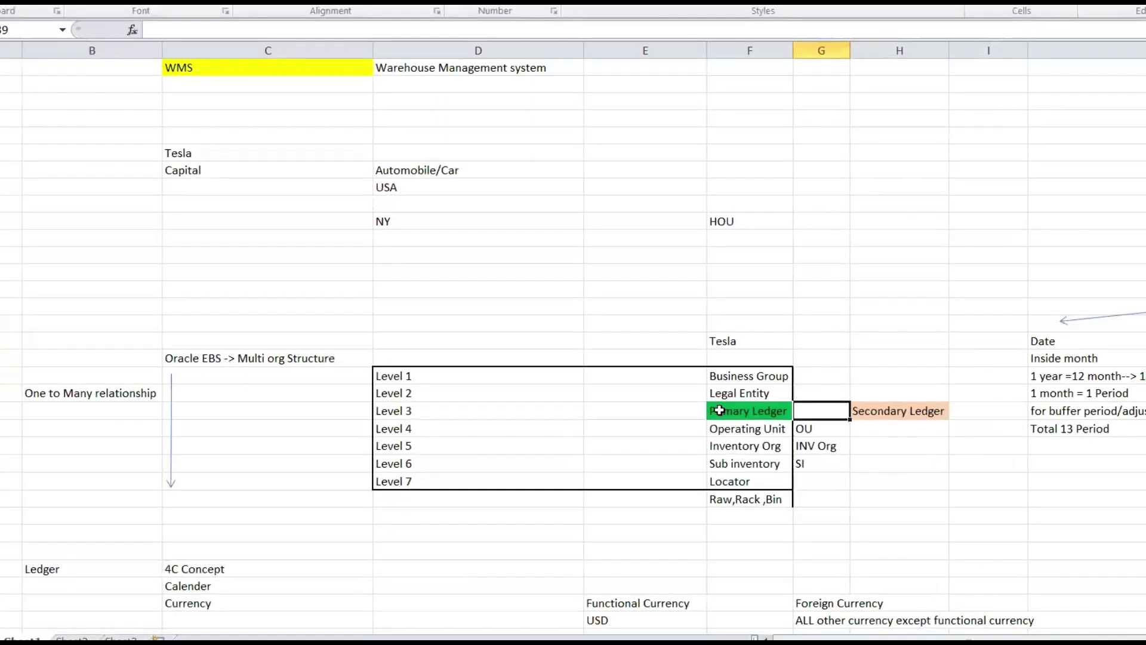
pyautogui.press('Left')
pyautogui.press('Down')
pyautogui.press('Down')
pyautogui.press('Right')
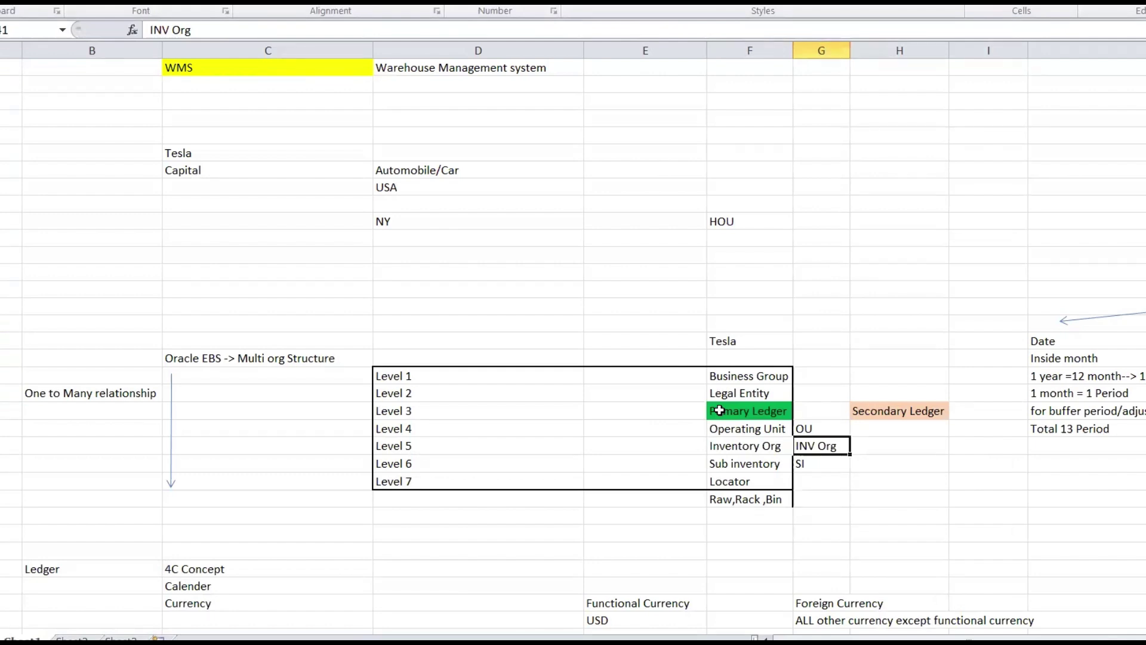
pyautogui.press('Up')
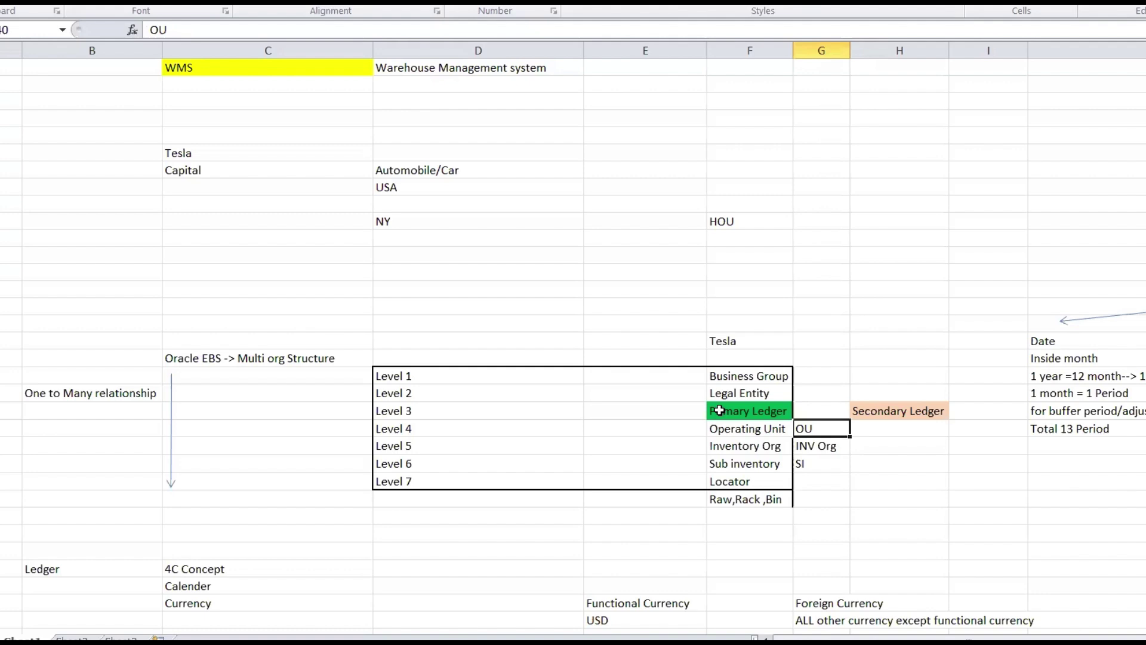
pyautogui.press('Up')
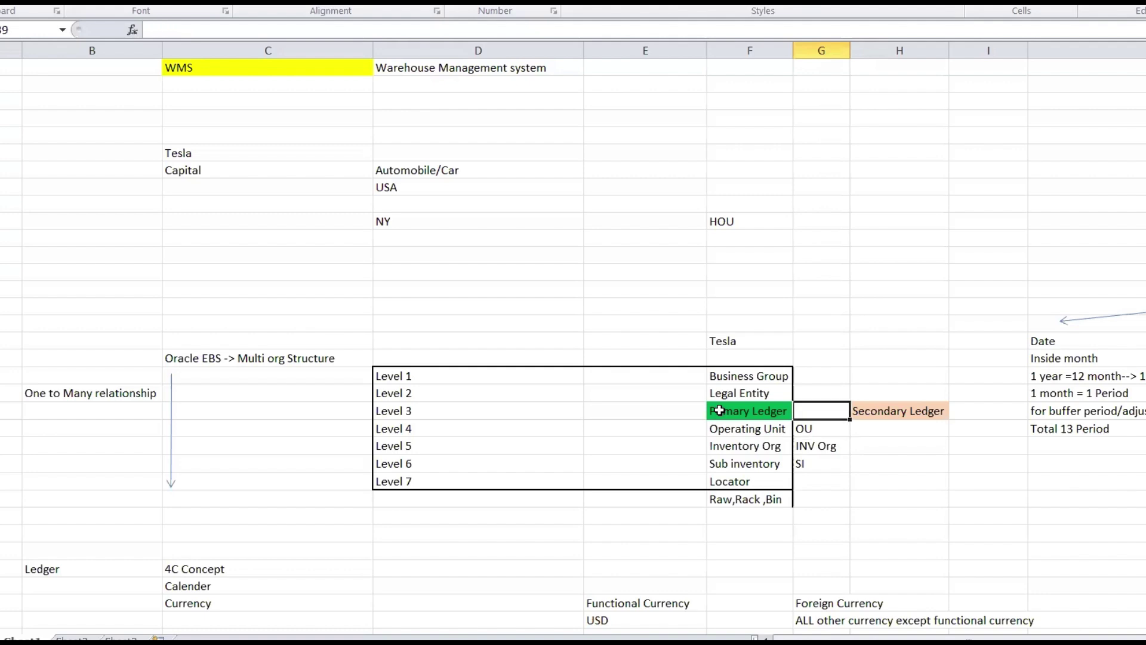
pyautogui.click(813, 391)
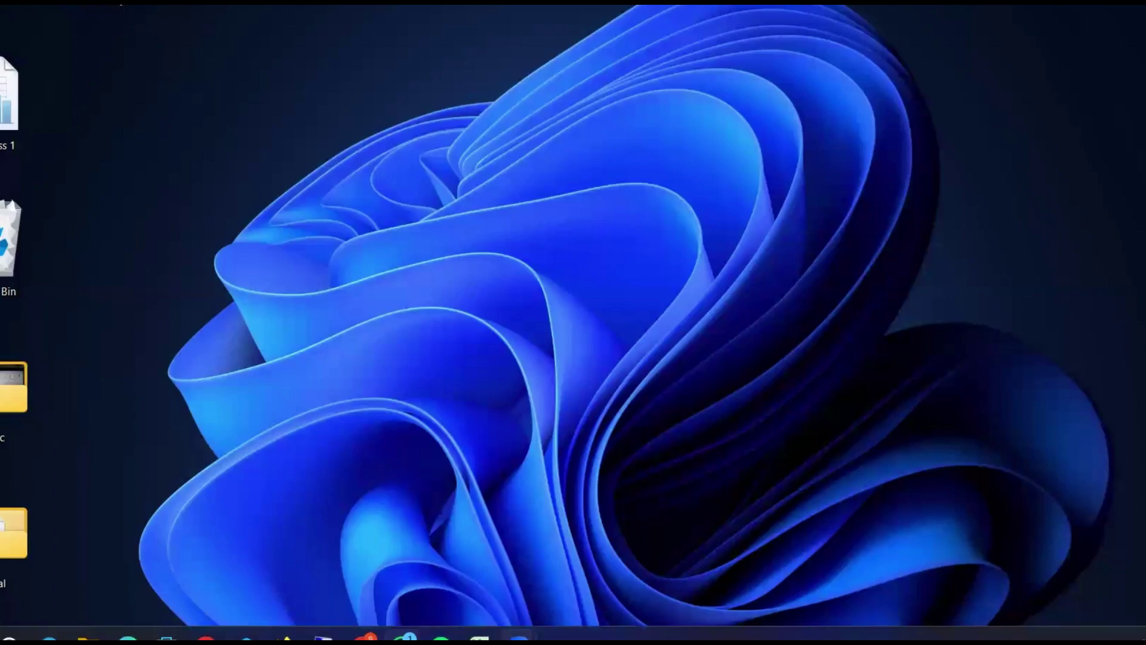
# Step: Switch back to Oracle Applications and close the Accounting Information details of the Inventory Organization classification
pyautogui.click(367, 635)
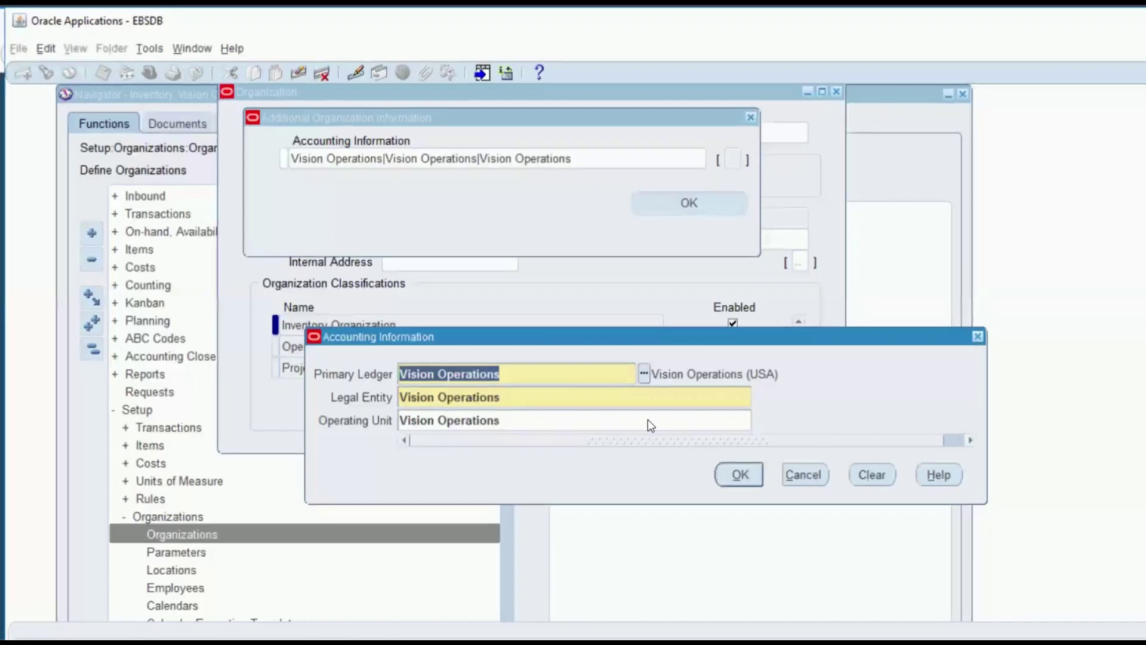
pyautogui.press('Return')
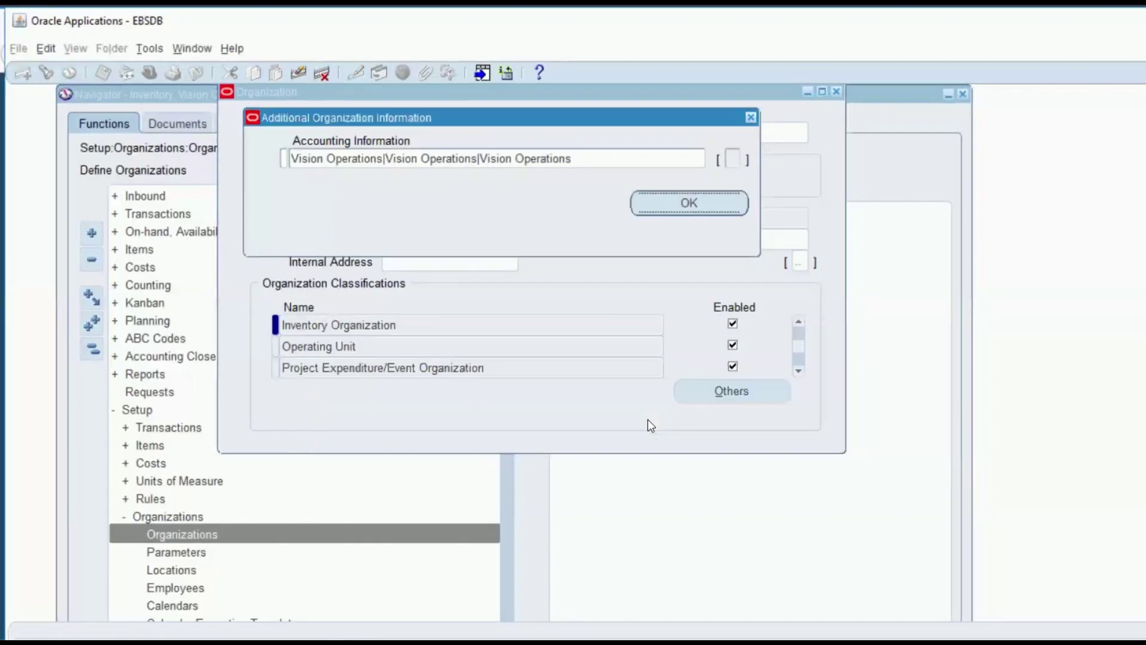
pyautogui.click(752, 118)
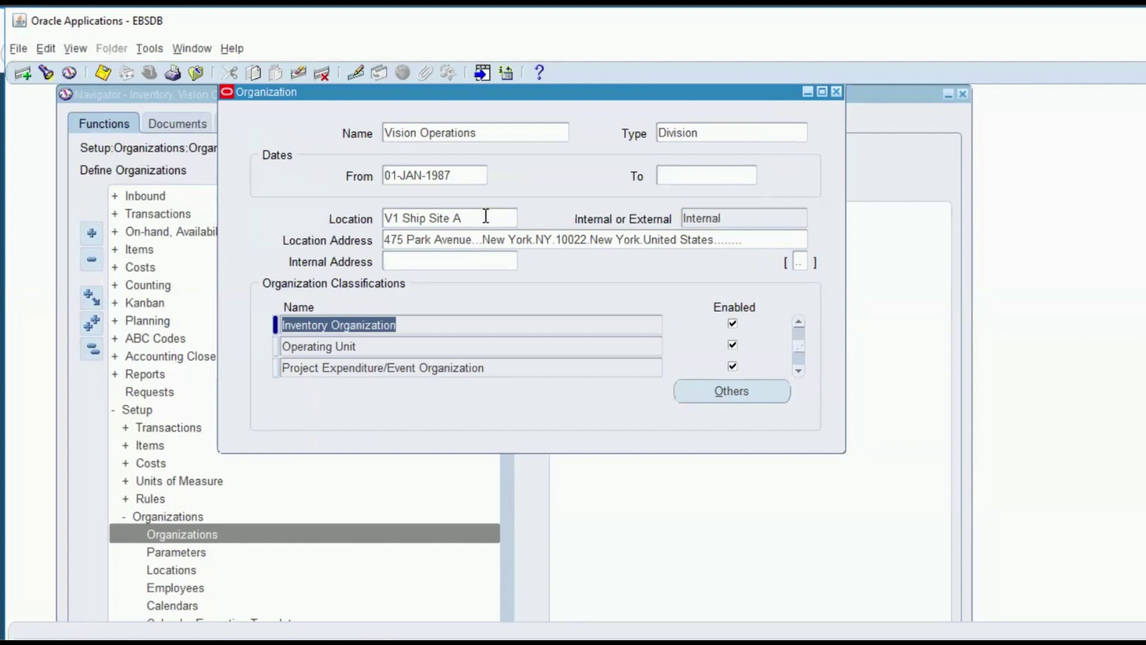
# Step: Open the location address details of Vision Operations and select the City field
pyautogui.click(732, 239)
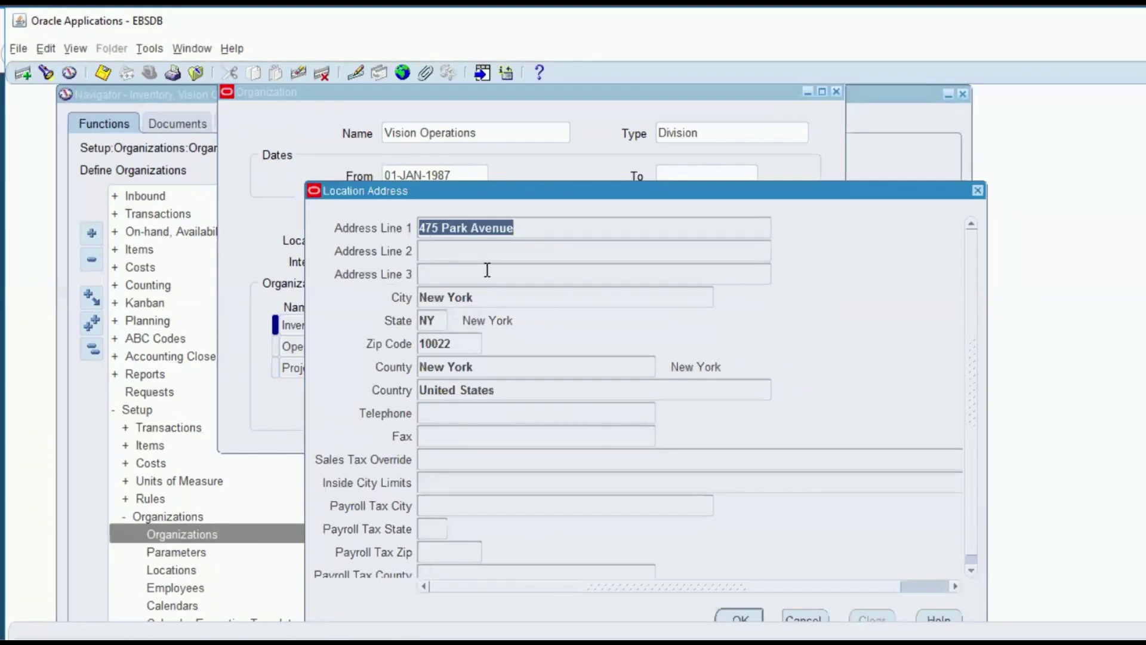
pyautogui.click(484, 300)
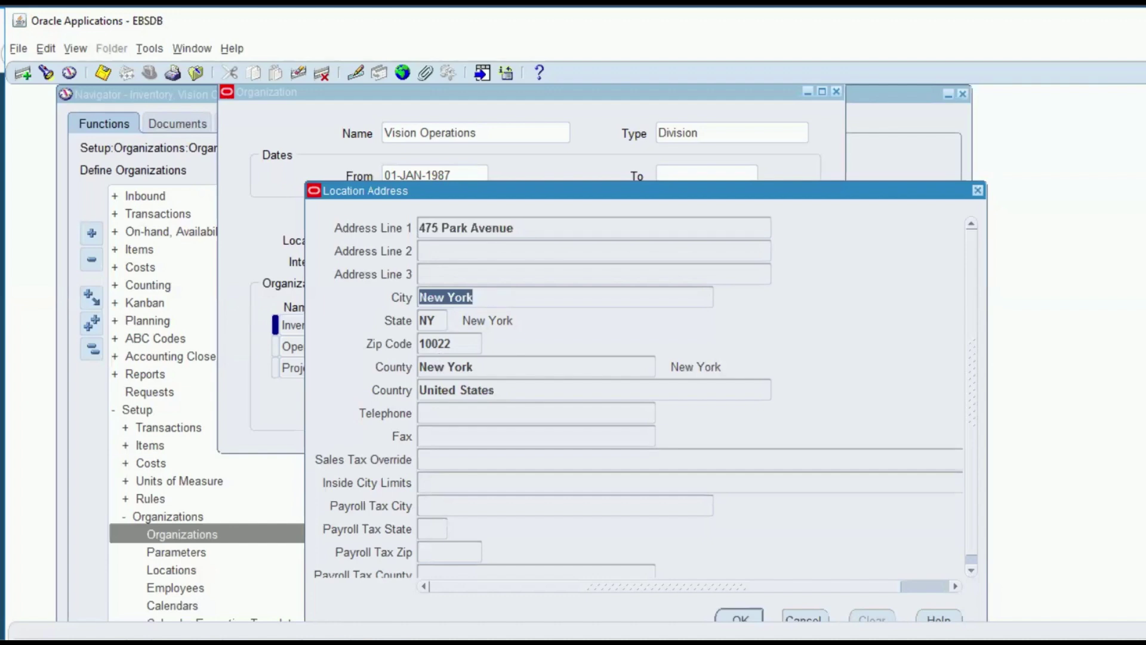
# Step: Capture the Vision Operations Location Address window as a snip with Snipping Tool and minimize the snip
pyautogui.press('super')
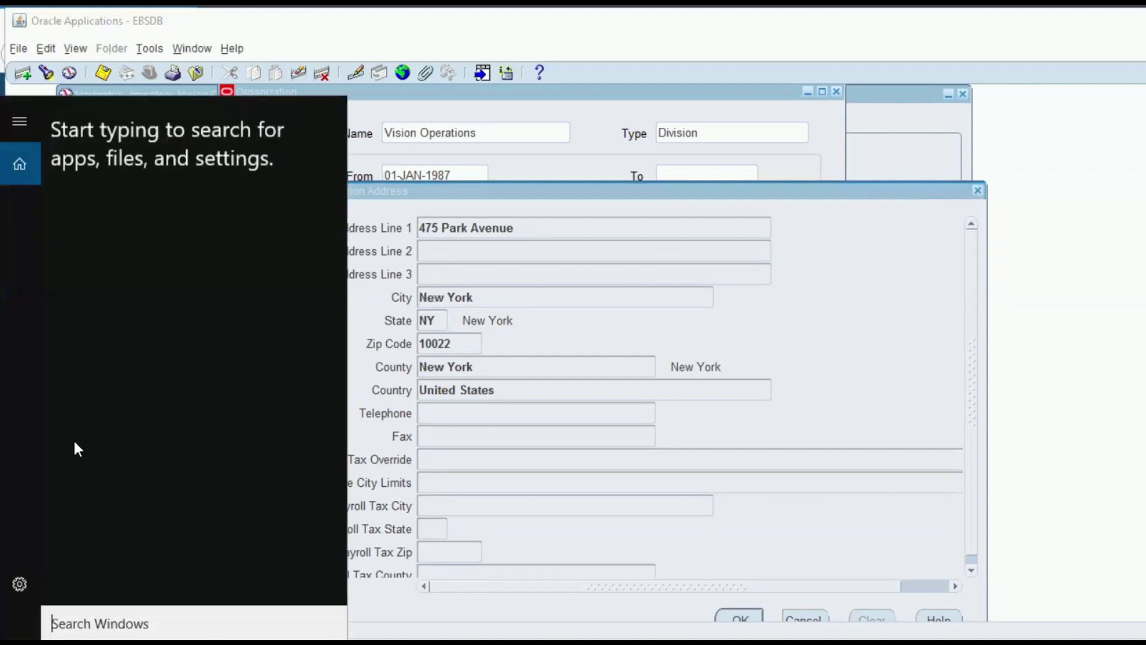
pyautogui.write('s')
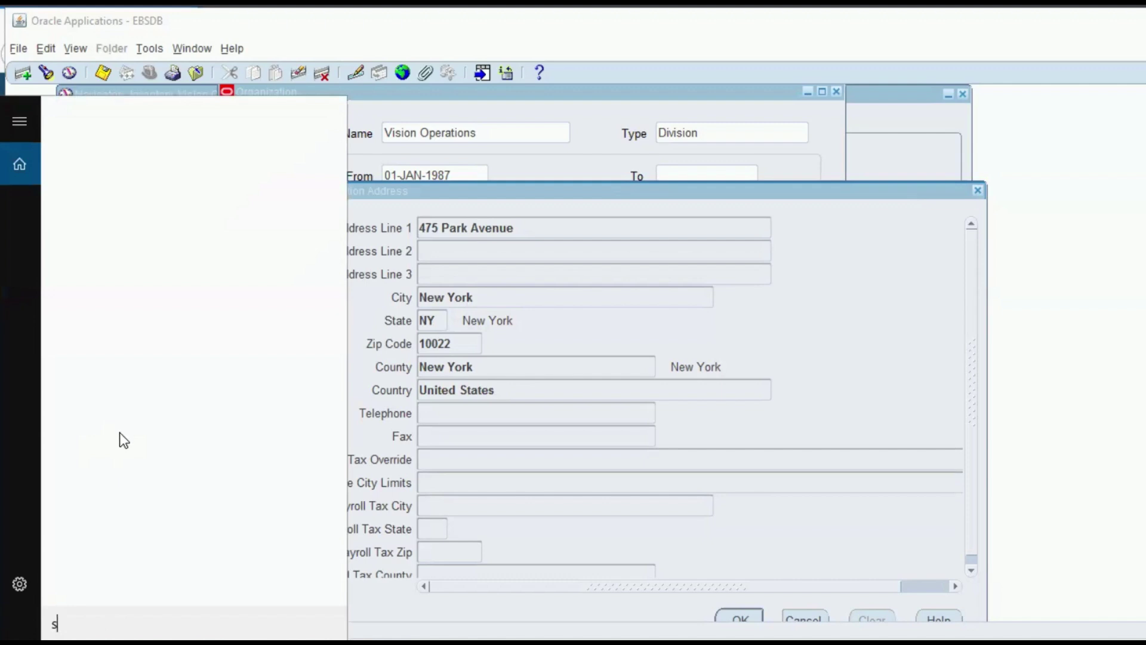
pyautogui.write('n')
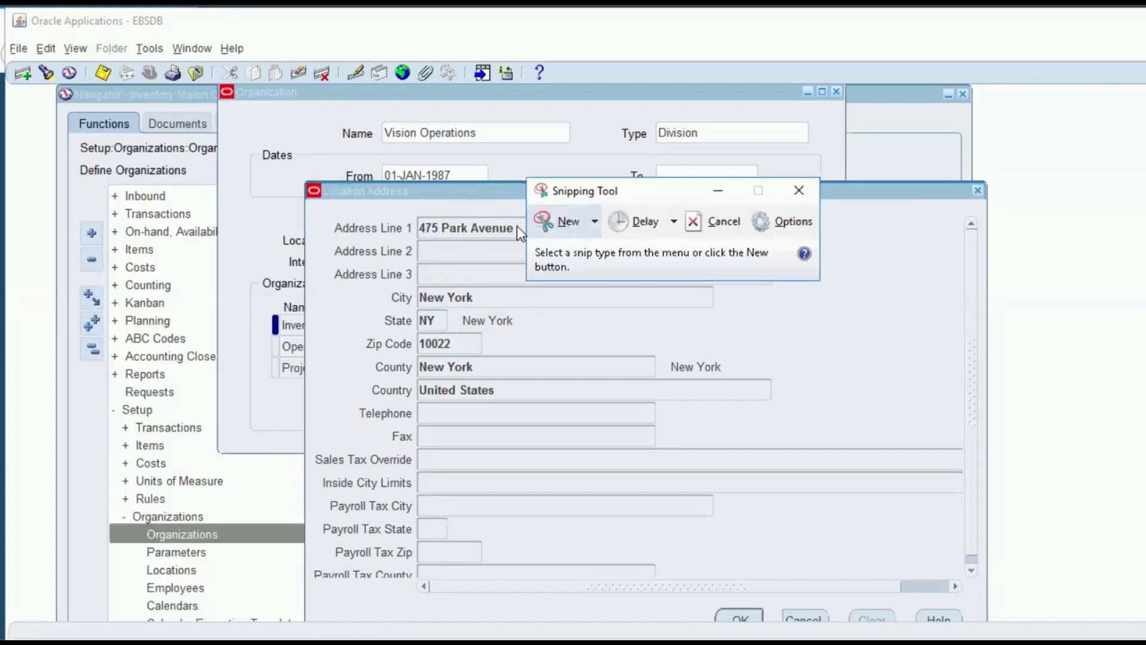
pyautogui.click(564, 222)
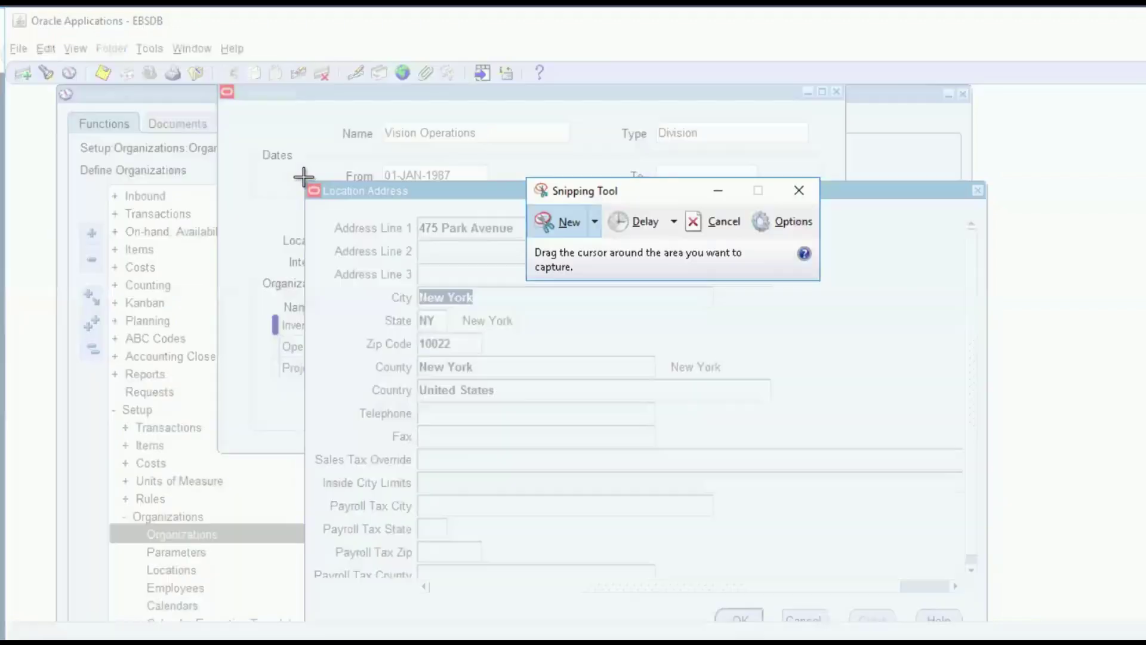
pyautogui.moveTo(303, 178); pyautogui.dragTo(771, 533)
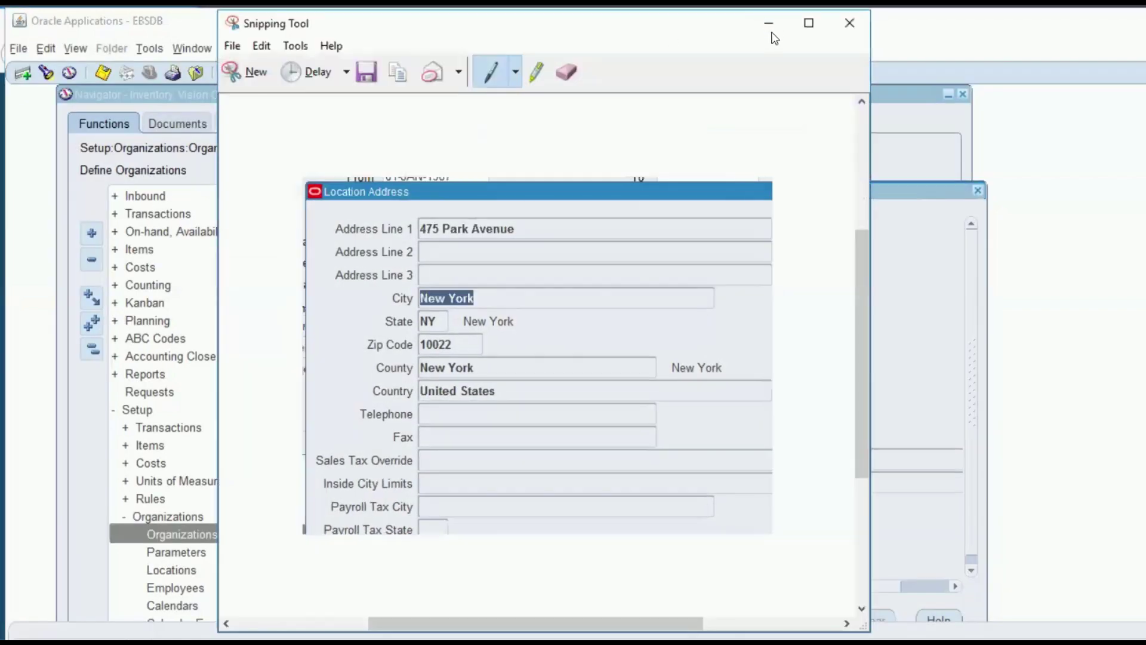
pyautogui.click(766, 23)
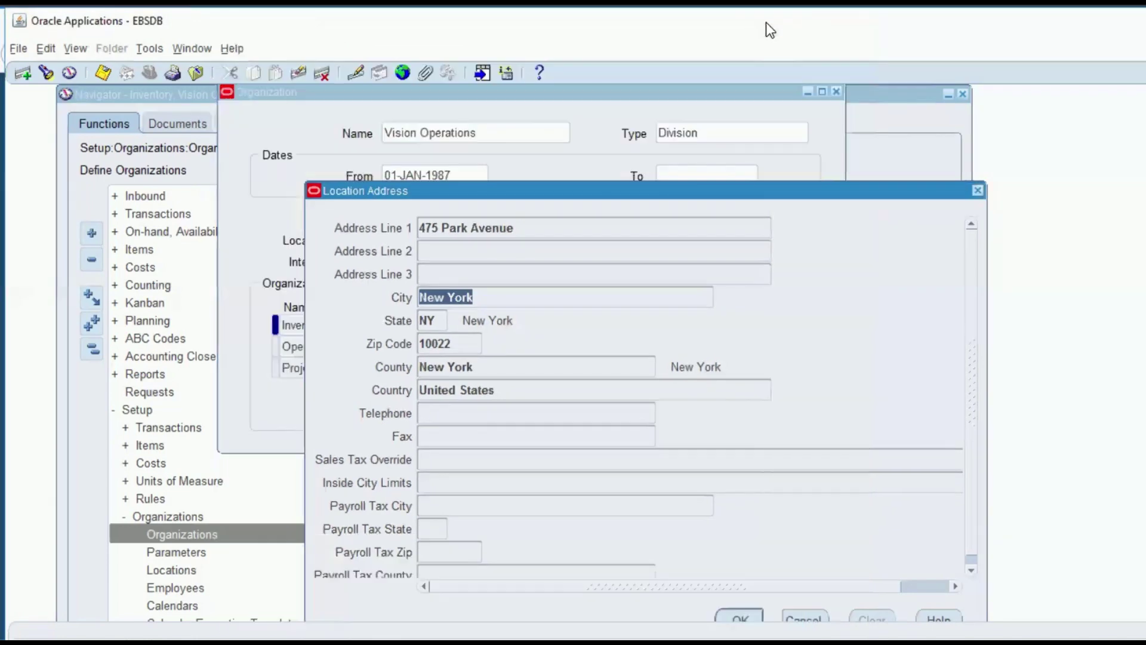
# Step: Close the Vision Operations address and organization windows and open the form for defining locations
pyautogui.click(977, 191)
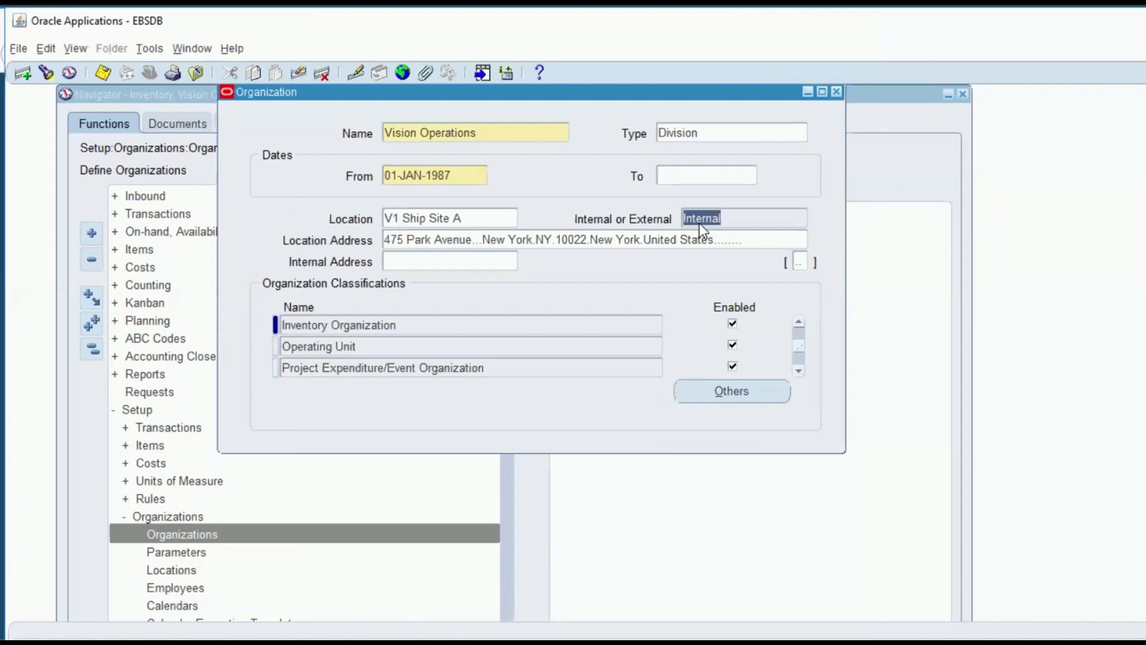
pyautogui.click(835, 91)
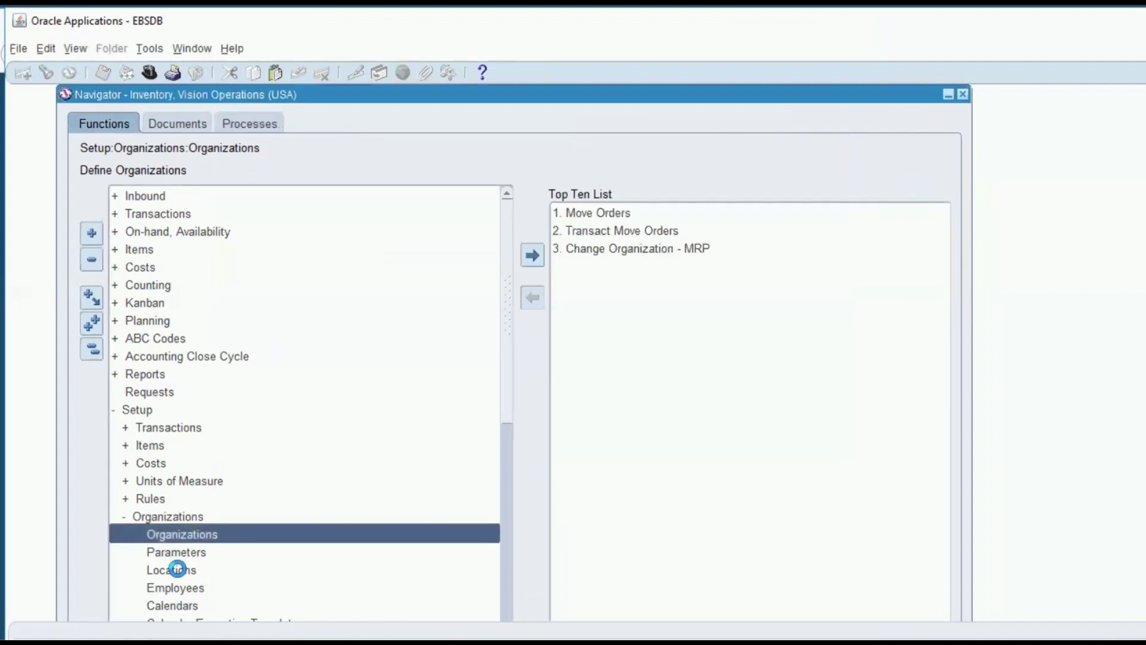
pyautogui.click(177, 570)
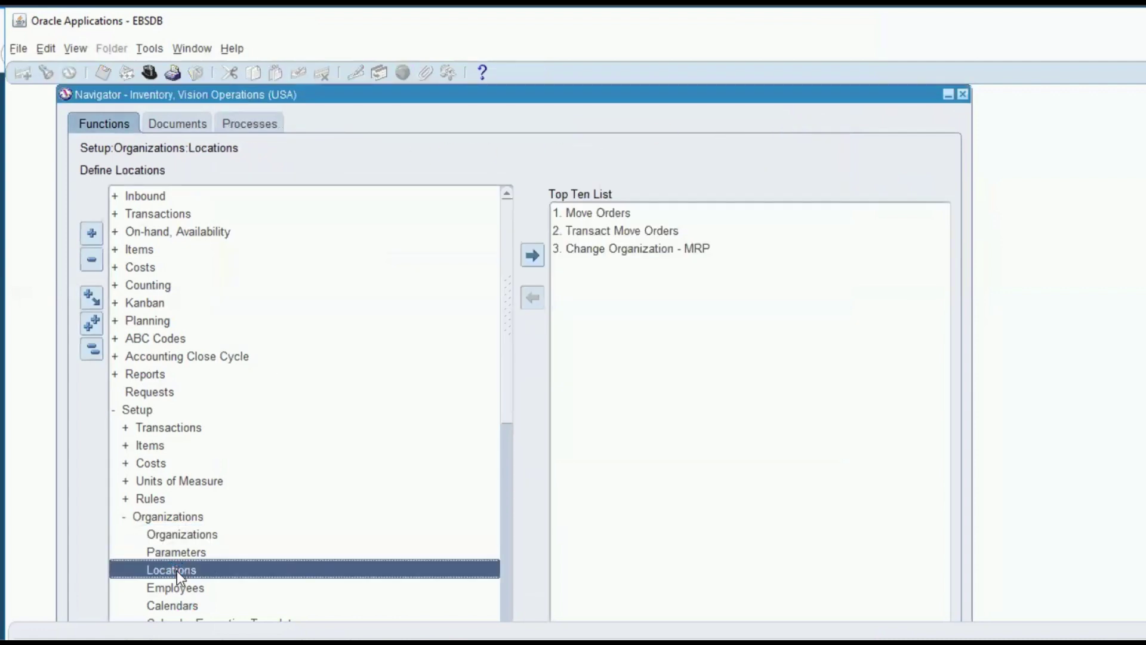
pyautogui.doubleClick(176, 570)
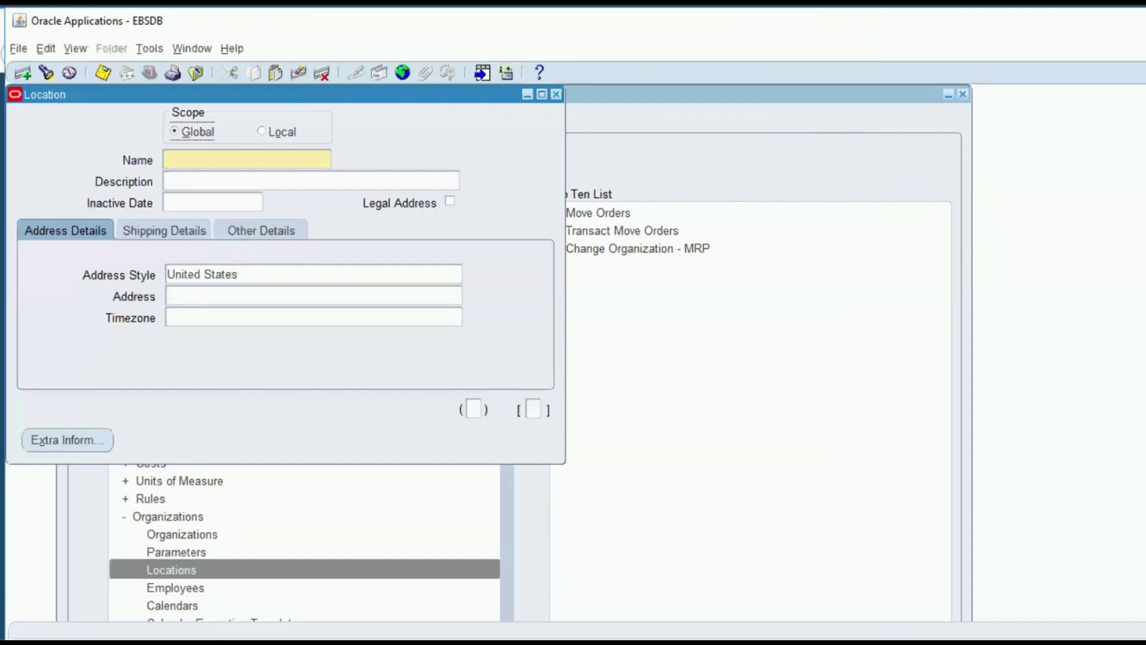
# Step: Enter TATA USA as both the name and the description of the new global location
pyautogui.click(176, 157)
pyautogui.write('TATA U')
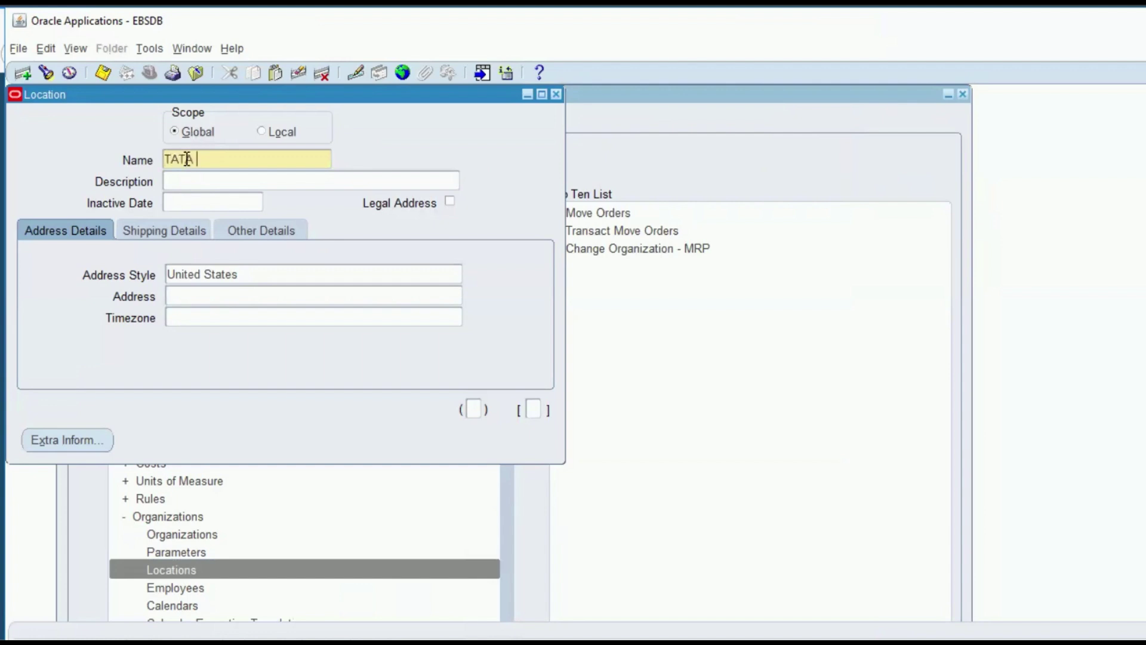
pyautogui.write('SA')
pyautogui.click(174, 177)
pyautogui.write('TATA USA')
# Step: Open the new location's address details in the United States style and set Address Line 1 to TATA USA
pyautogui.click(248, 273)
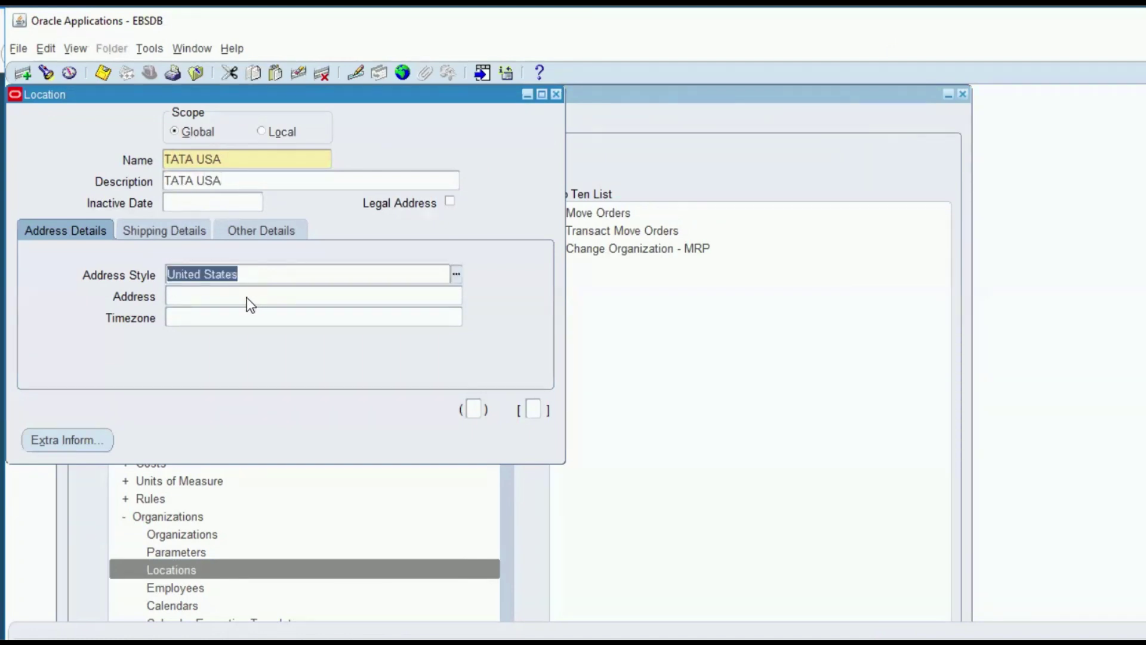
pyautogui.click(245, 297)
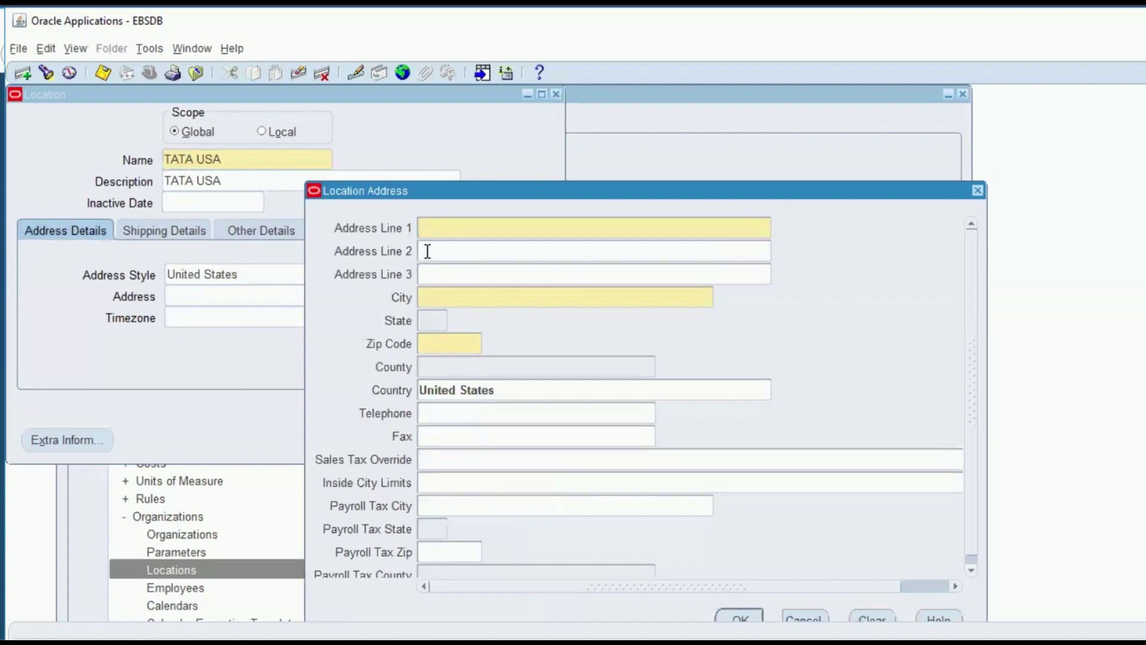
pyautogui.write('TATA USA')
# Step: Using the captured address as reference, set the city to New York and the state to NY, and fill in the zip code
pyautogui.click(455, 297)
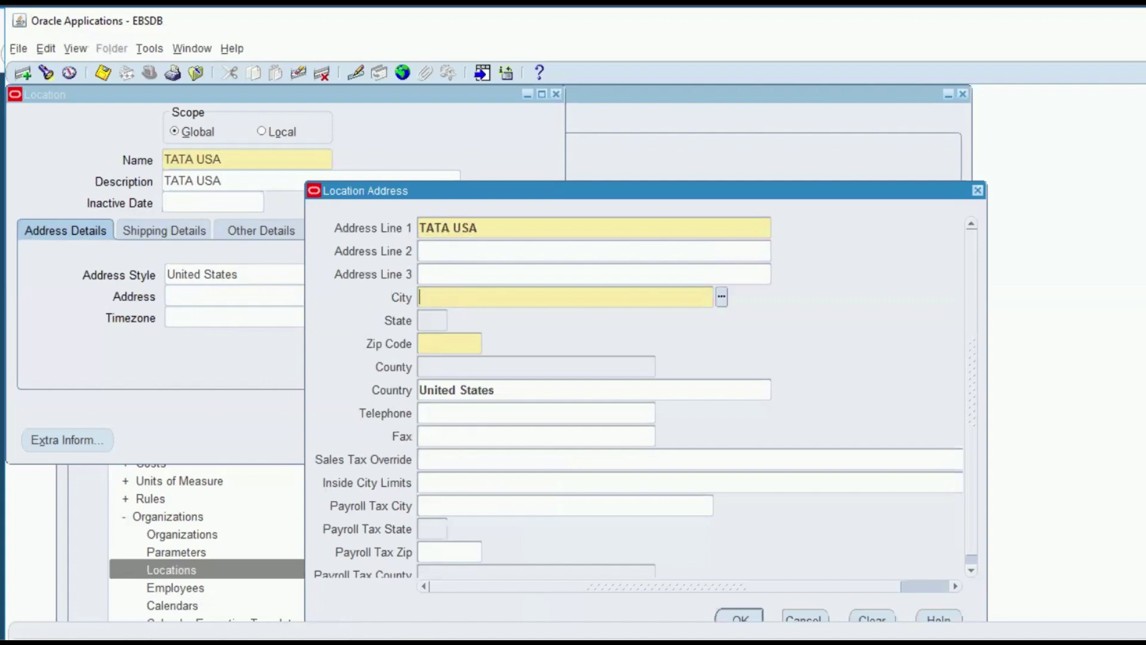
pyautogui.hotkey('alt', 'Tab')
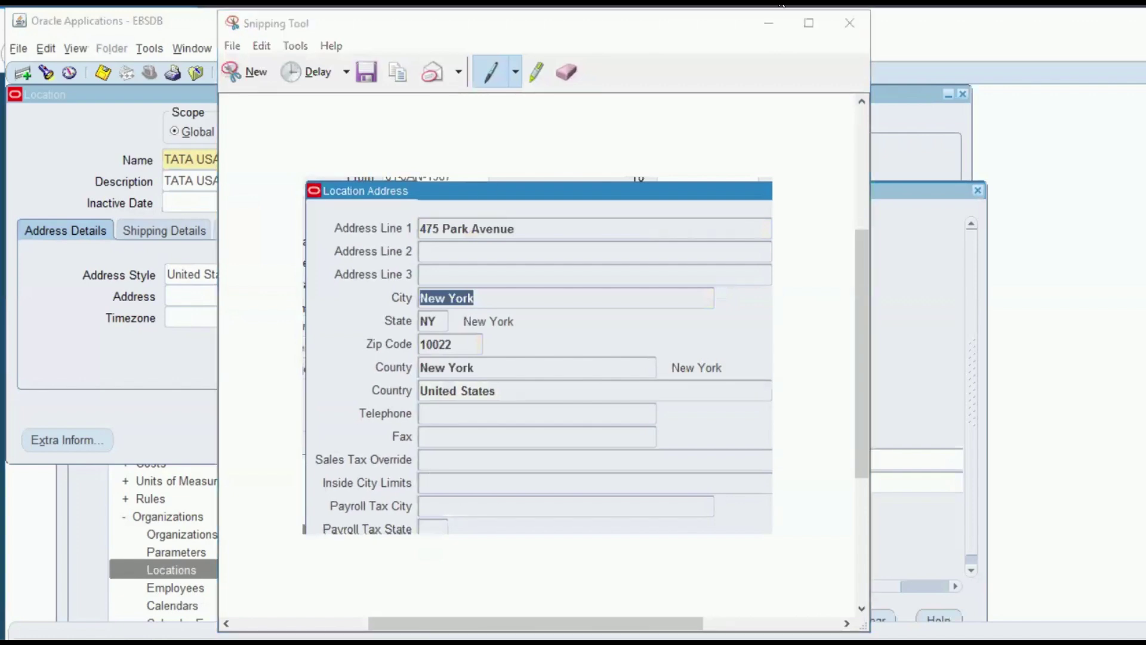
pyautogui.hotkey('alt', 'Tab')
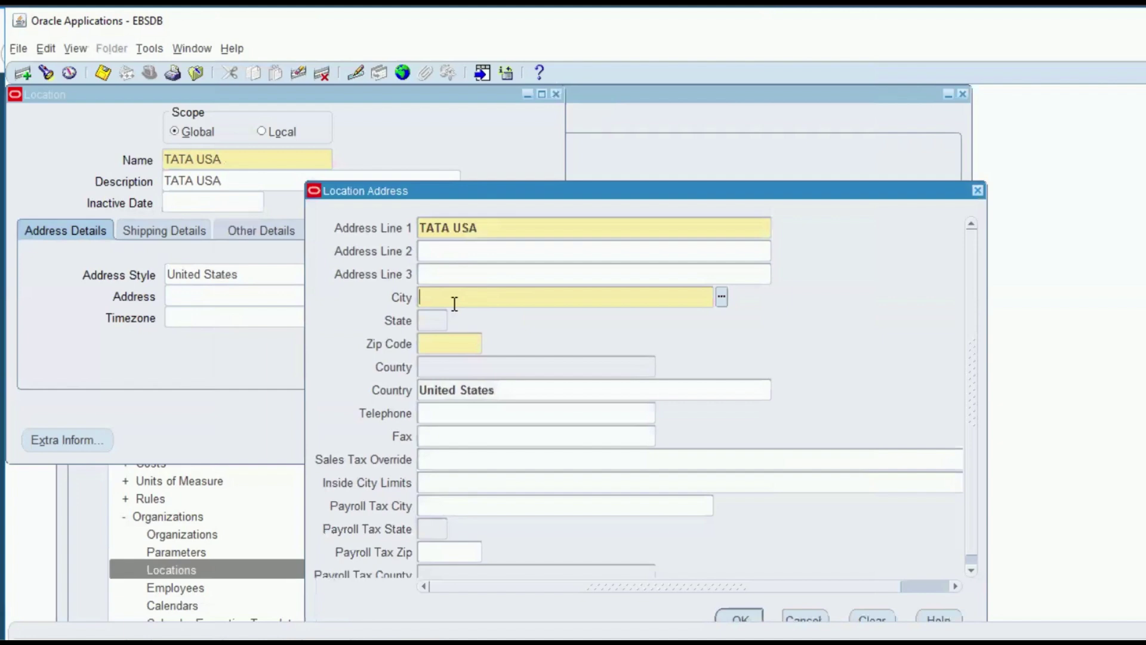
pyautogui.write('New York')
pyautogui.press('Tab')
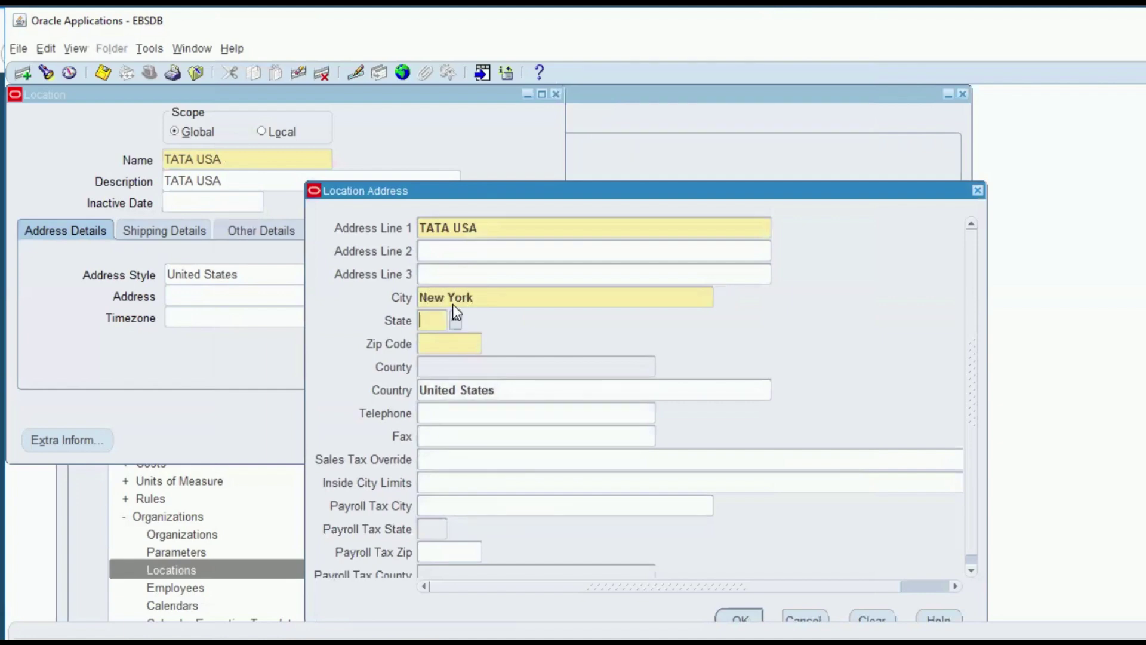
pyautogui.write('NY')
pyautogui.press('Tab')
pyautogui.click(447, 334)
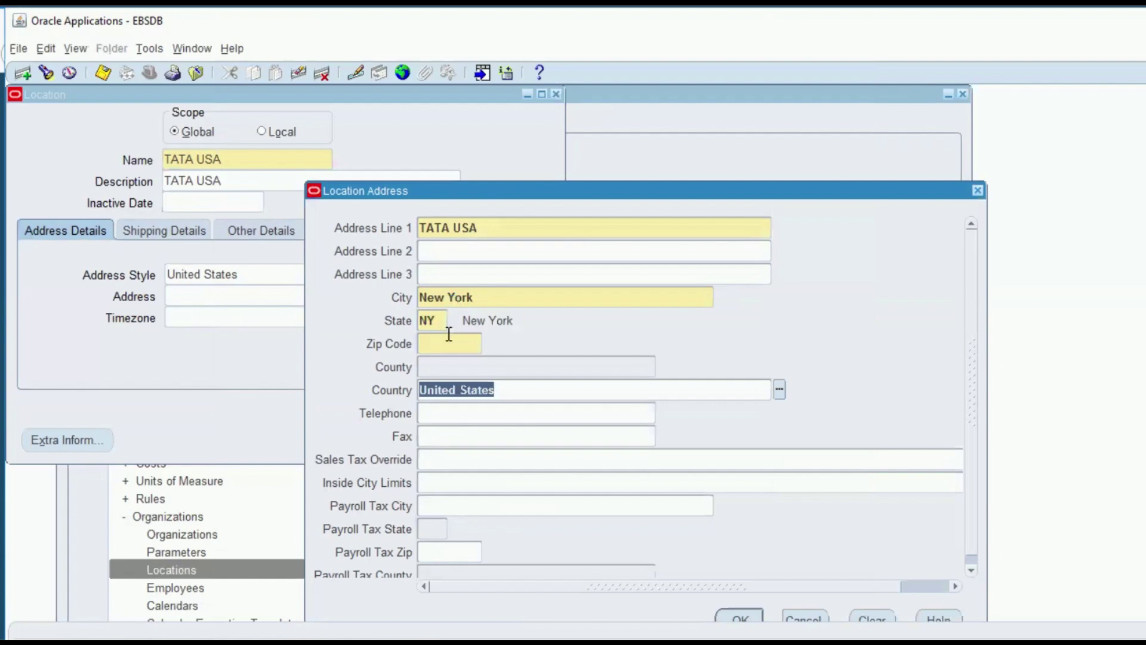
pyautogui.write('100')
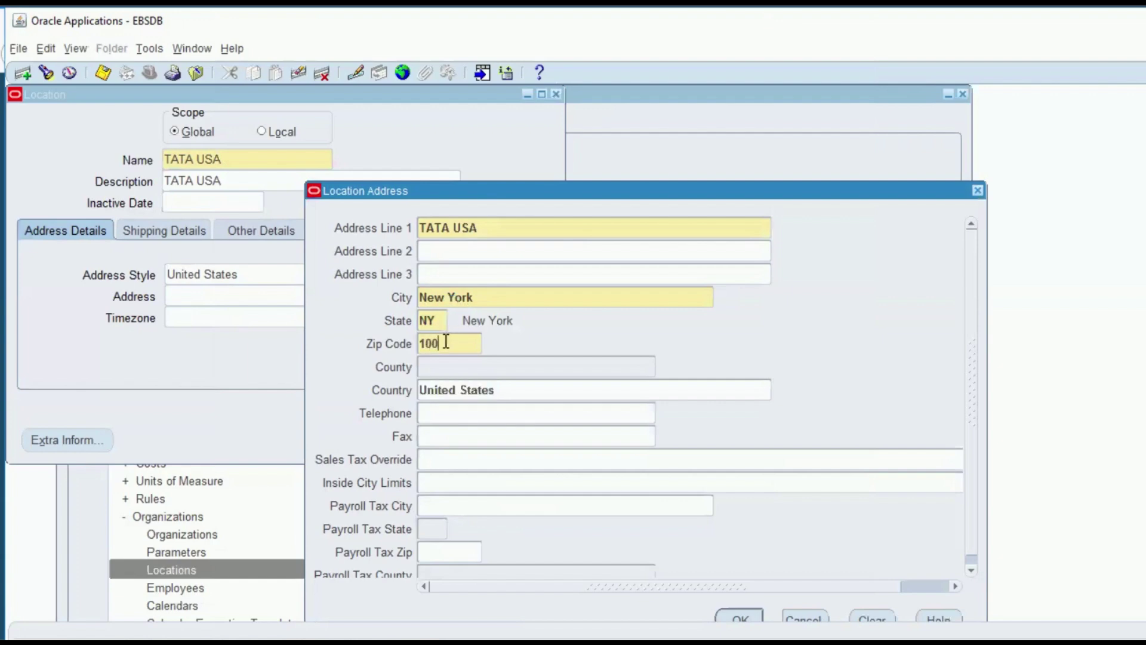
pyautogui.write('22')
pyautogui.press('Tab')
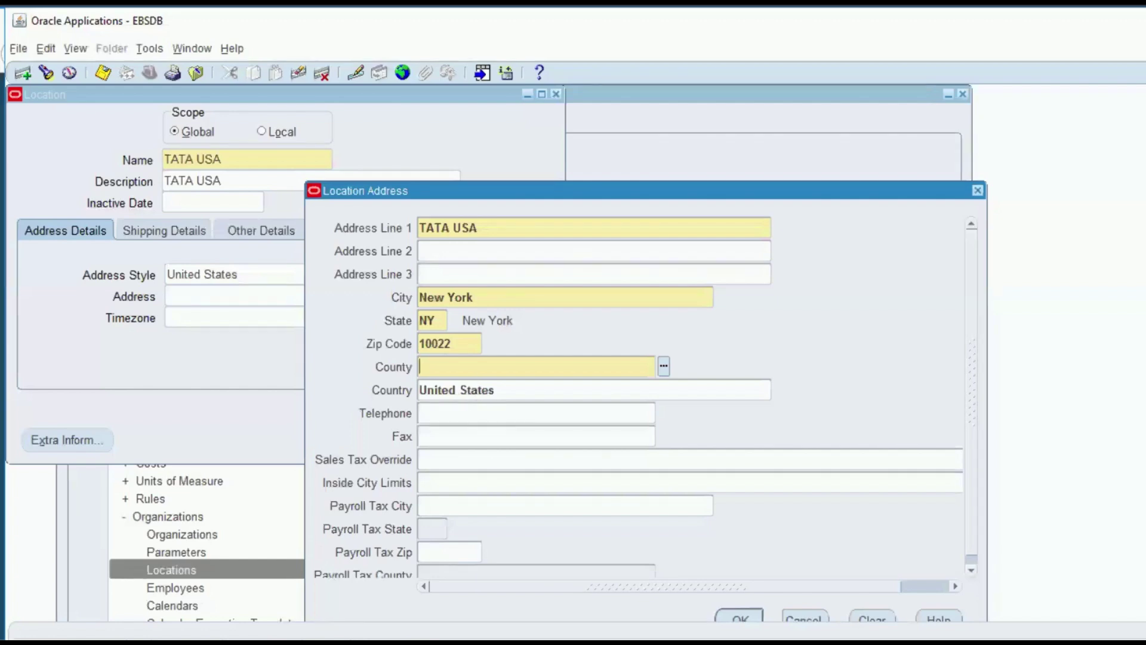
# Step: Check the county in the captured address, set the new location's county to New York and accept the address
pyautogui.hotkey('alt', 'Tab')
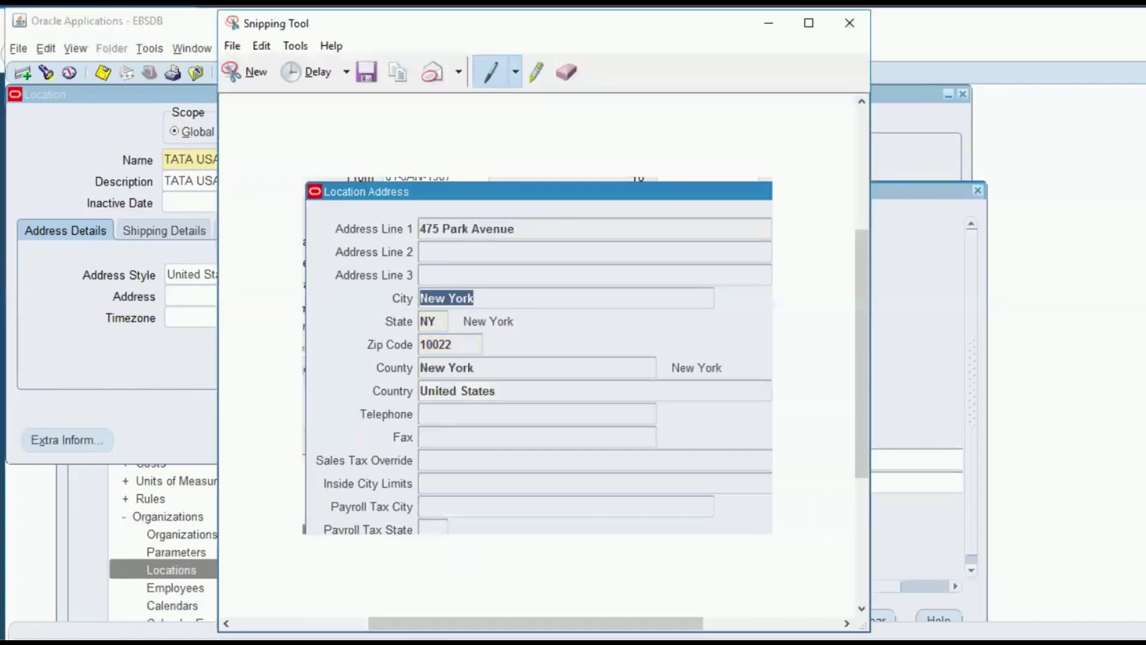
pyautogui.hotkey('alt', 'Tab')
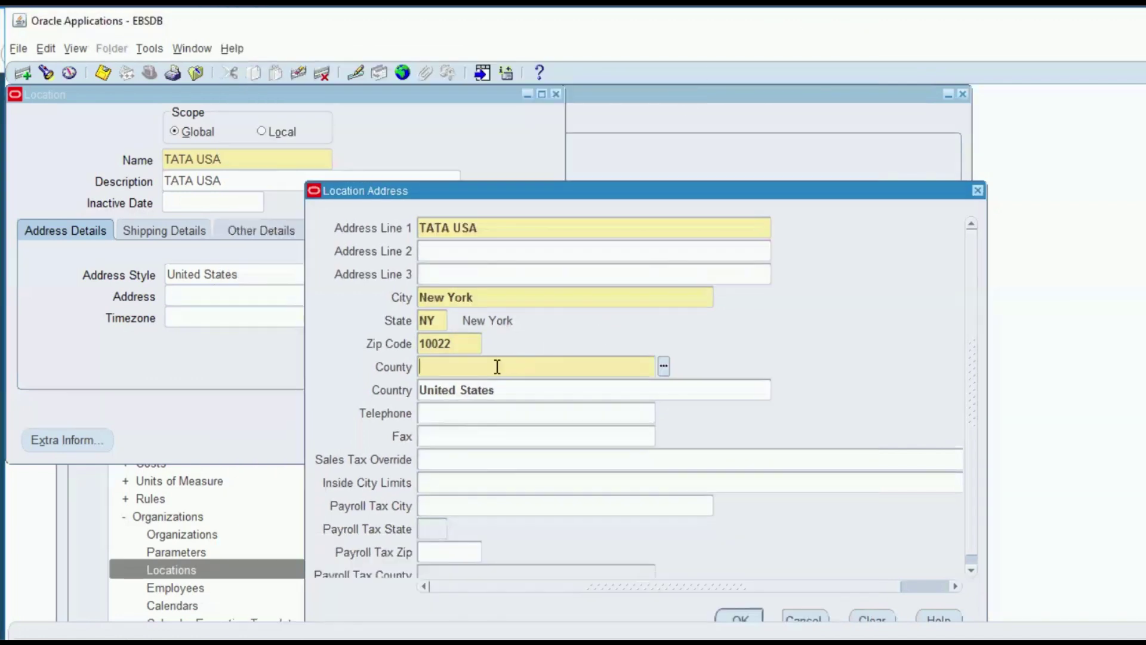
pyautogui.write('New york')
pyautogui.press('Tab')
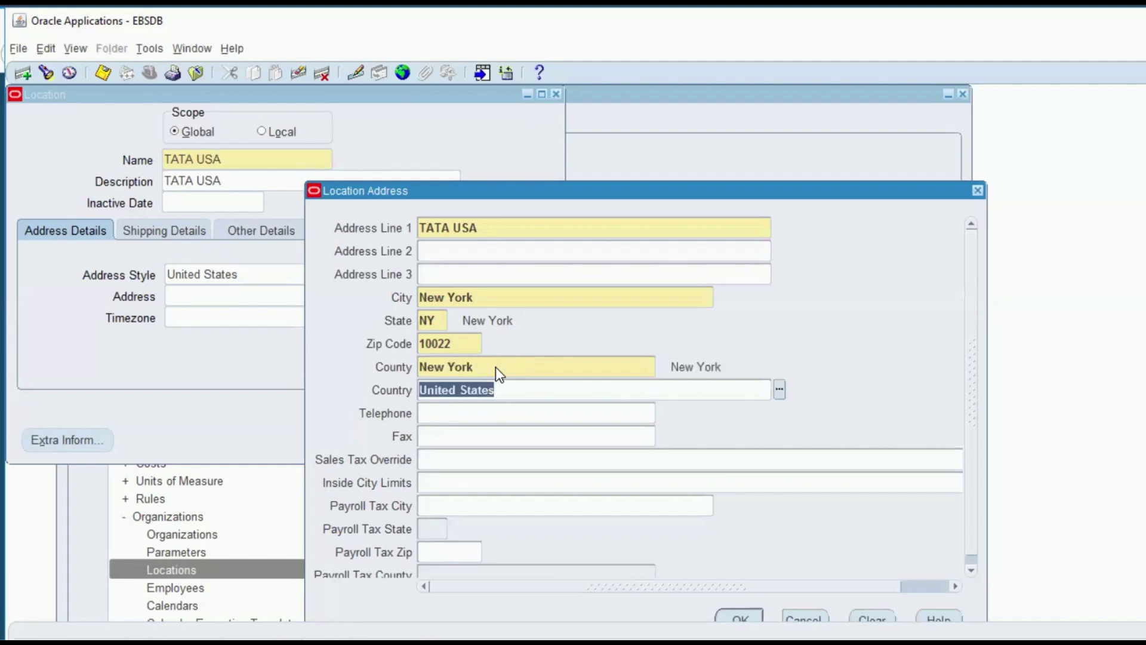
pyautogui.click(743, 615)
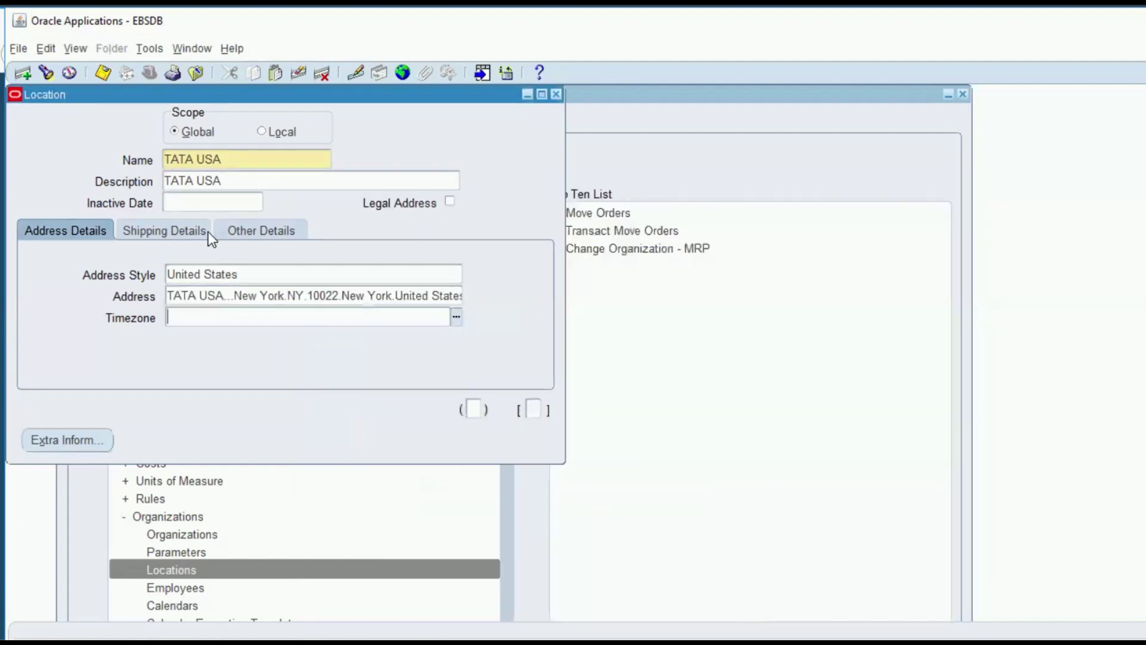
# Step: Review the location's shipping and other details and try to save it, selecting the ship-to location described as TATA USA
pyautogui.click(181, 234)
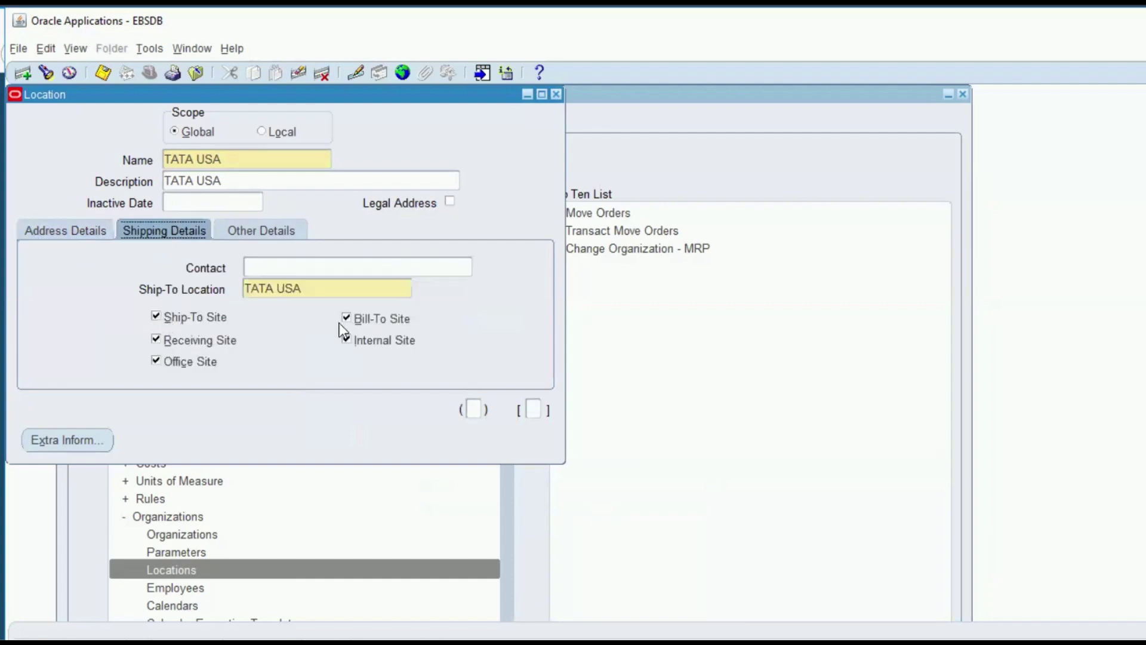
pyautogui.click(256, 234)
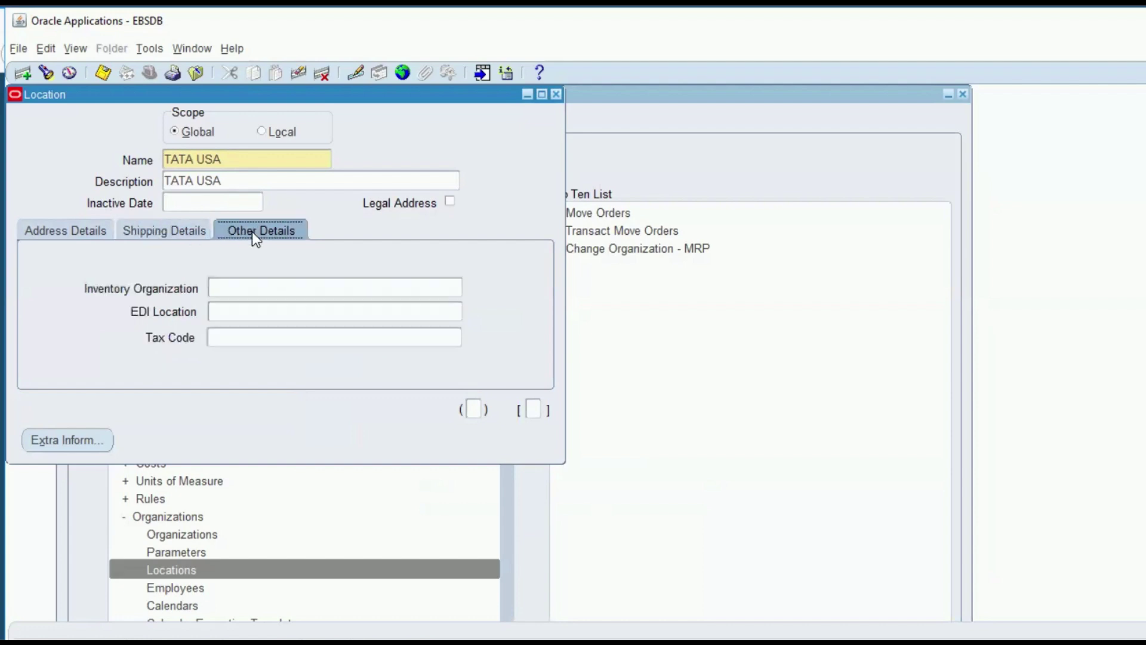
pyautogui.click(108, 76)
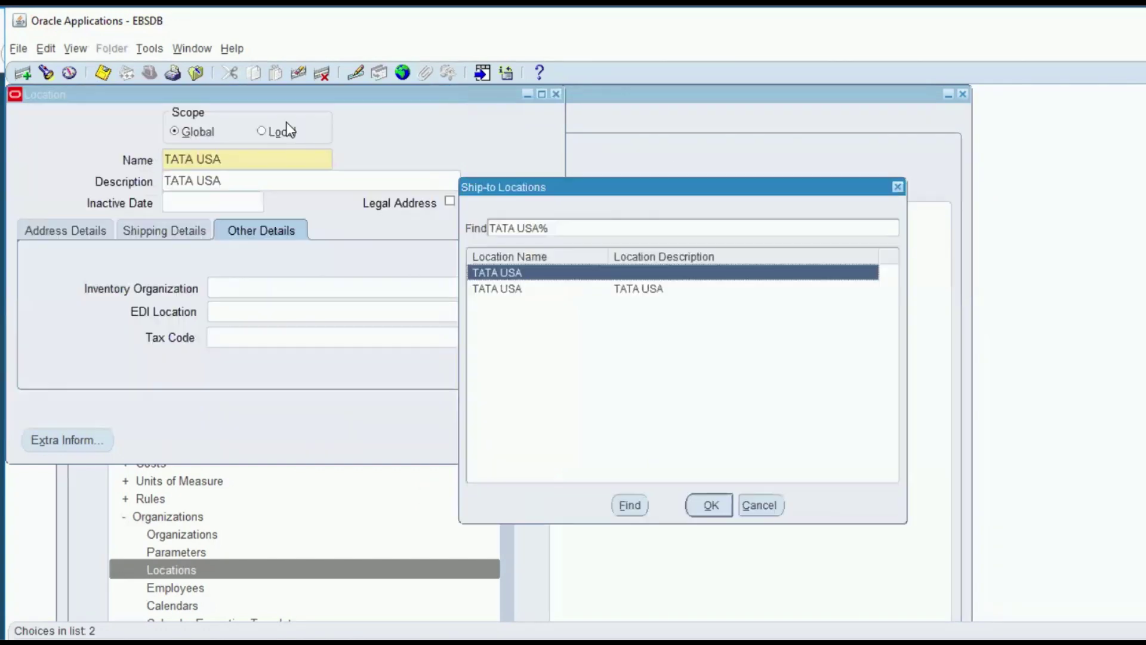
pyautogui.click(554, 291)
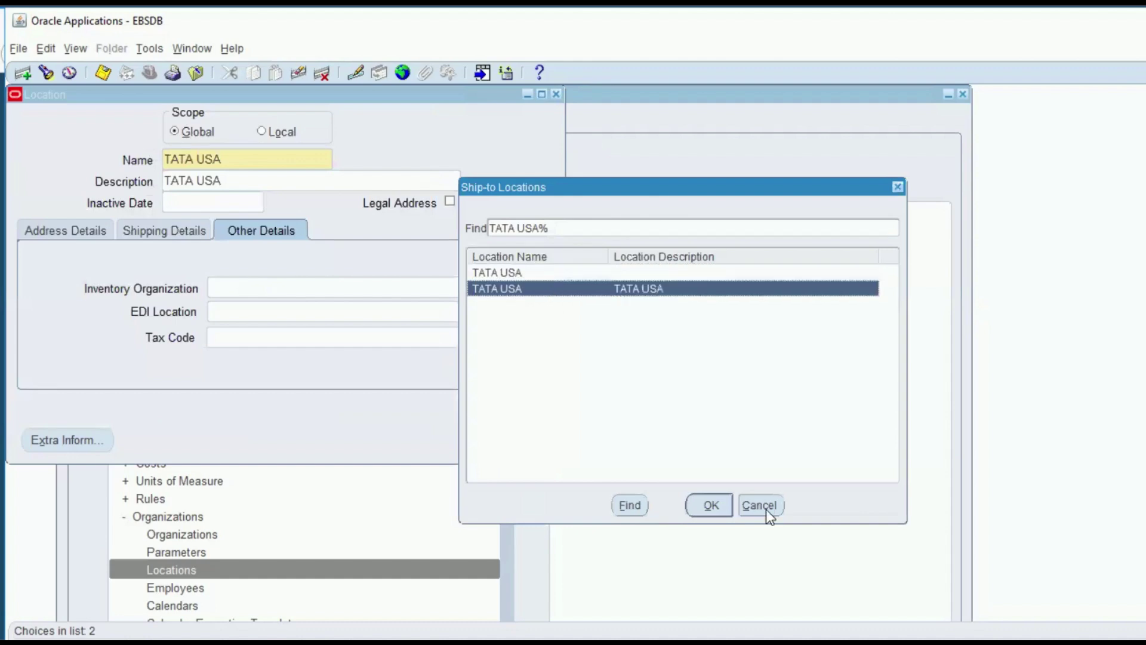
pyautogui.press('Return')
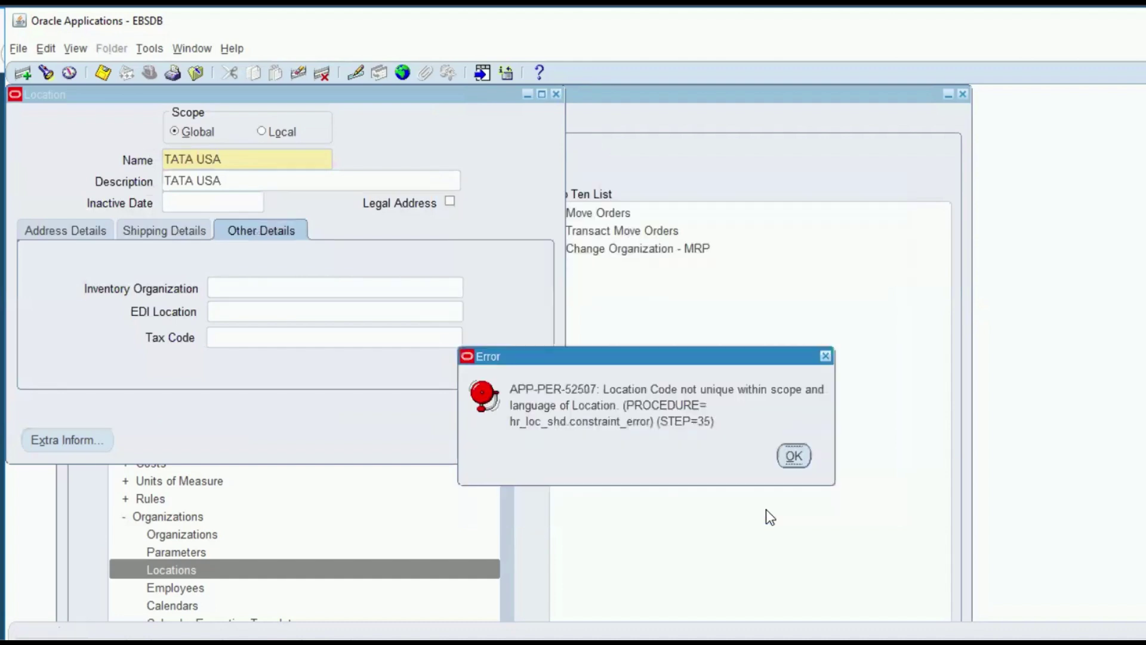
pyautogui.press('Return')
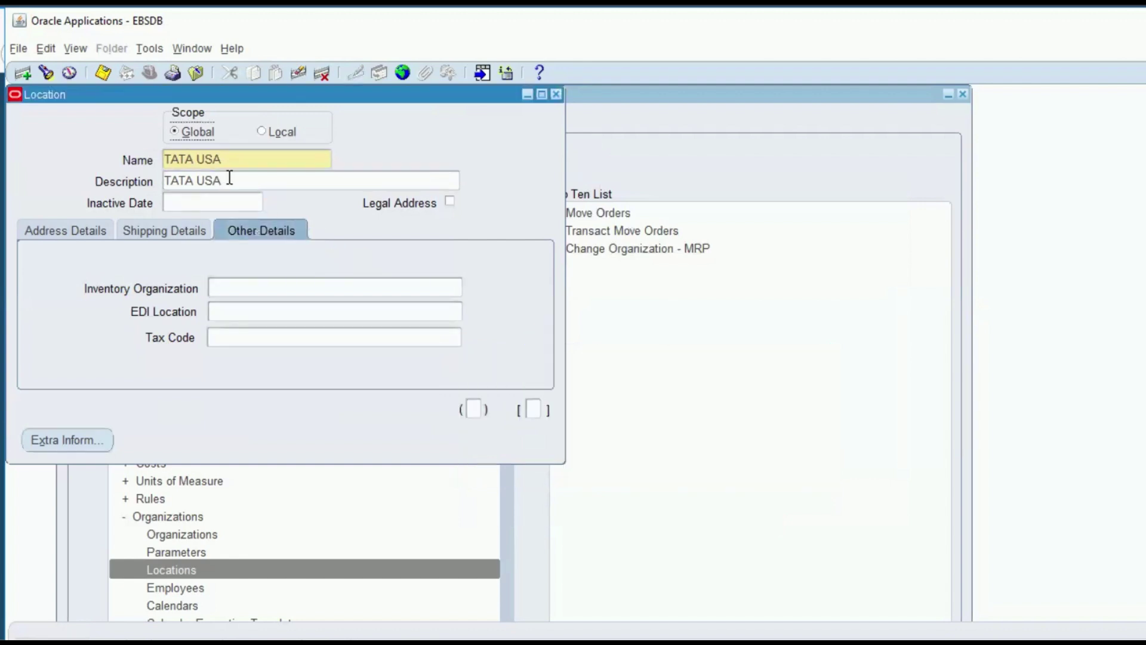
# Step: Select the TATA USA description and retry saving the location under the same name
pyautogui.doubleClick(230, 181)
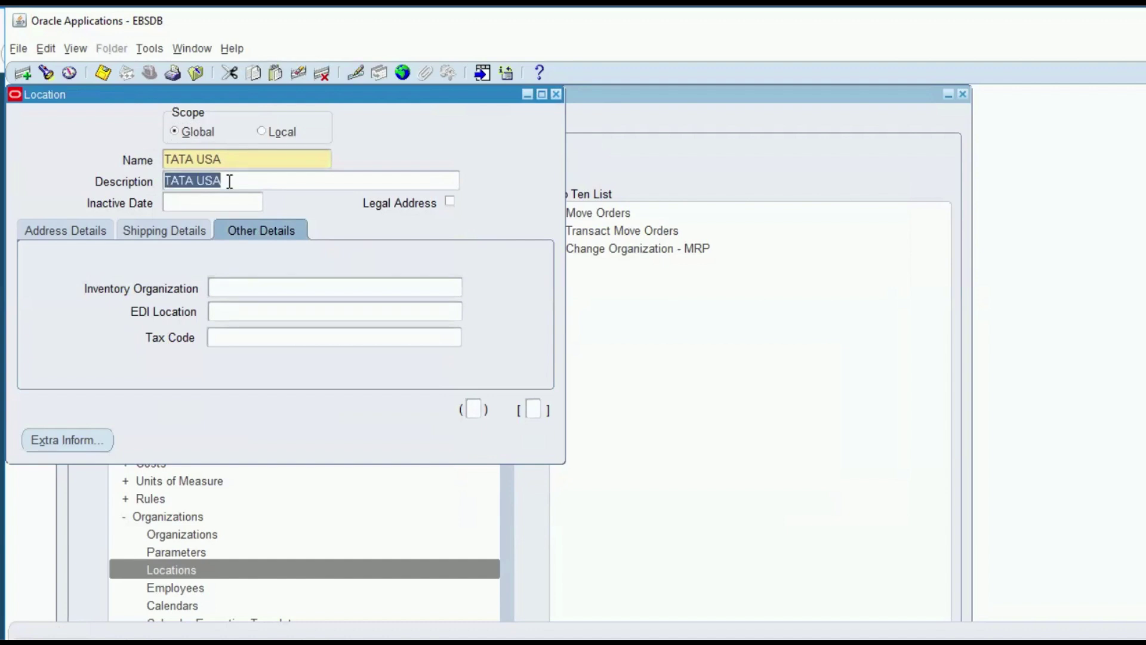
pyautogui.click(229, 181)
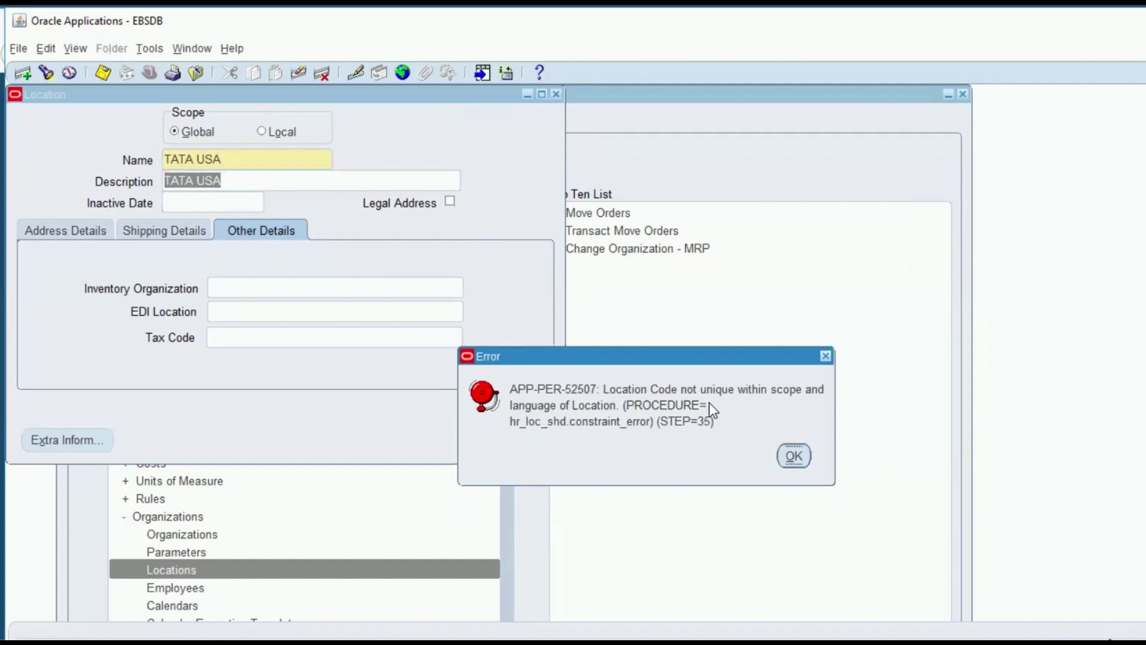
pyautogui.press('Return')
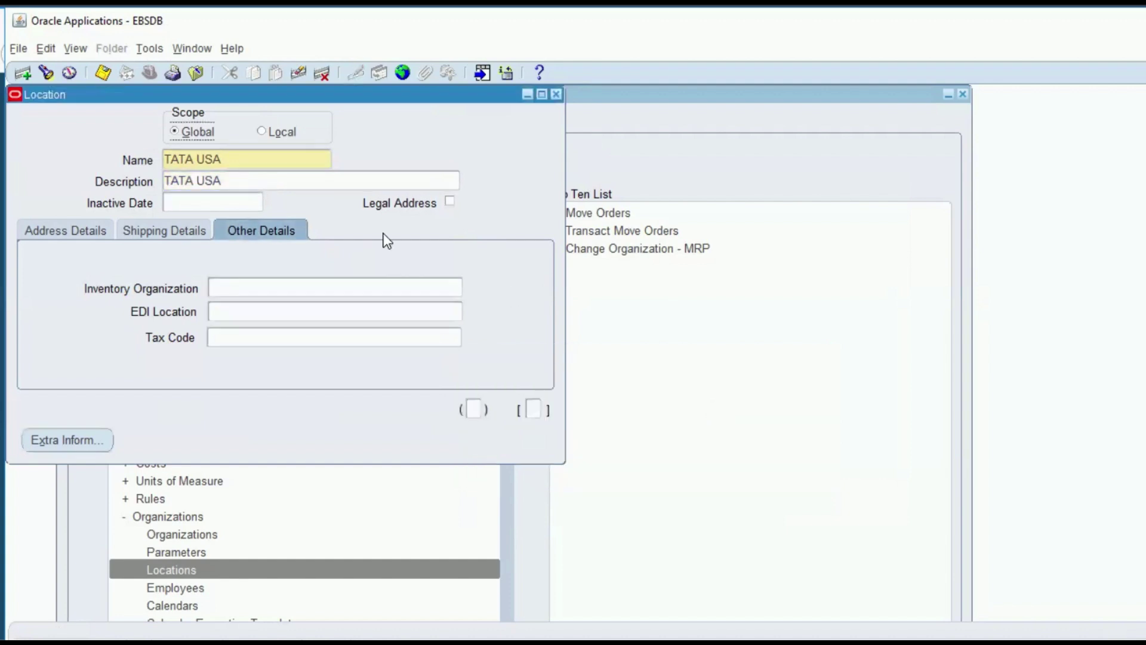
# Step: Rename the location as TATA USA 1 and save the record
pyautogui.tripleClick(232, 160)
pyautogui.click(233, 159)
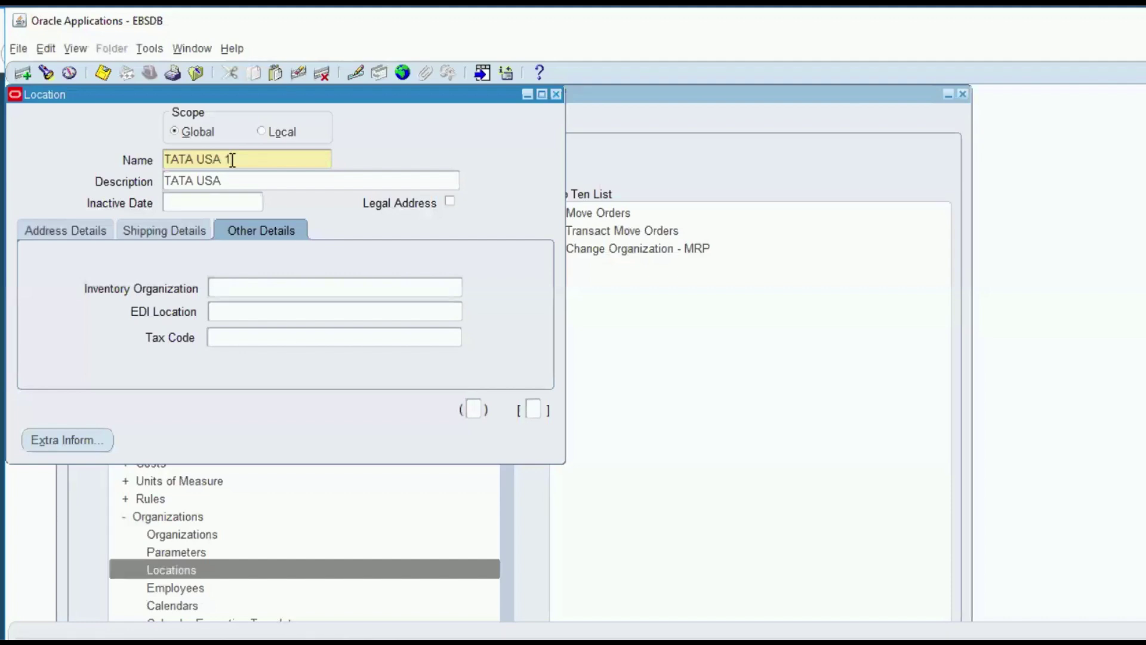
pyautogui.click(230, 159)
pyautogui.write('1')
pyautogui.hotkey('ctrl', 's')
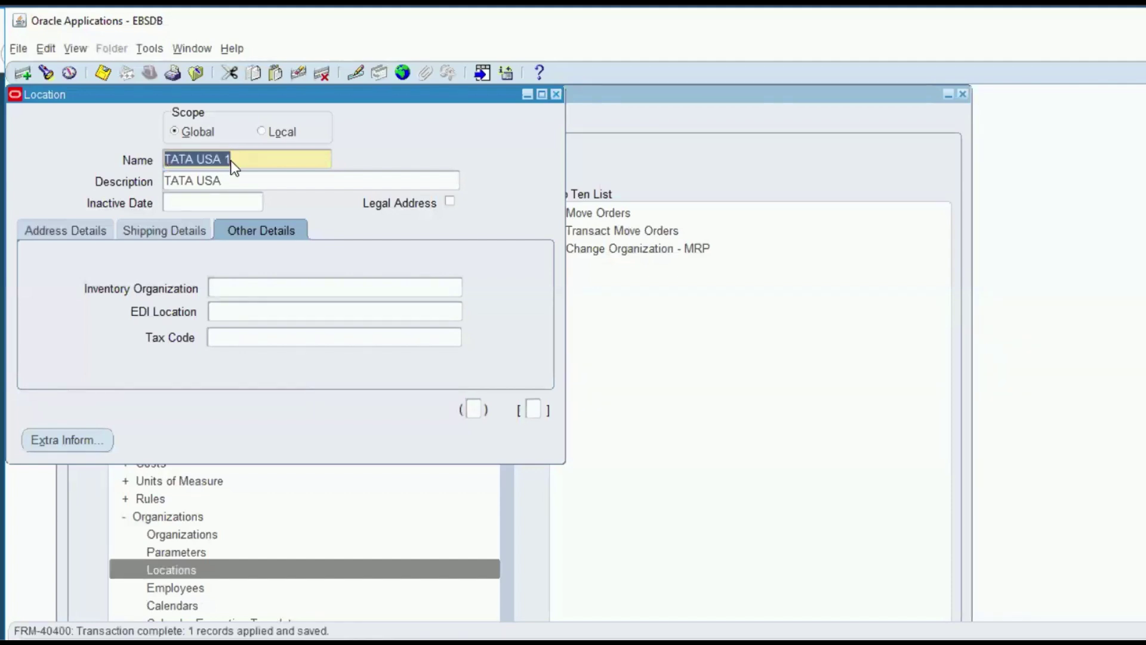
# Step: Show the saved location's address details, switch to the topic list in Excel and add number 13 below its last entry
pyautogui.click(79, 230)
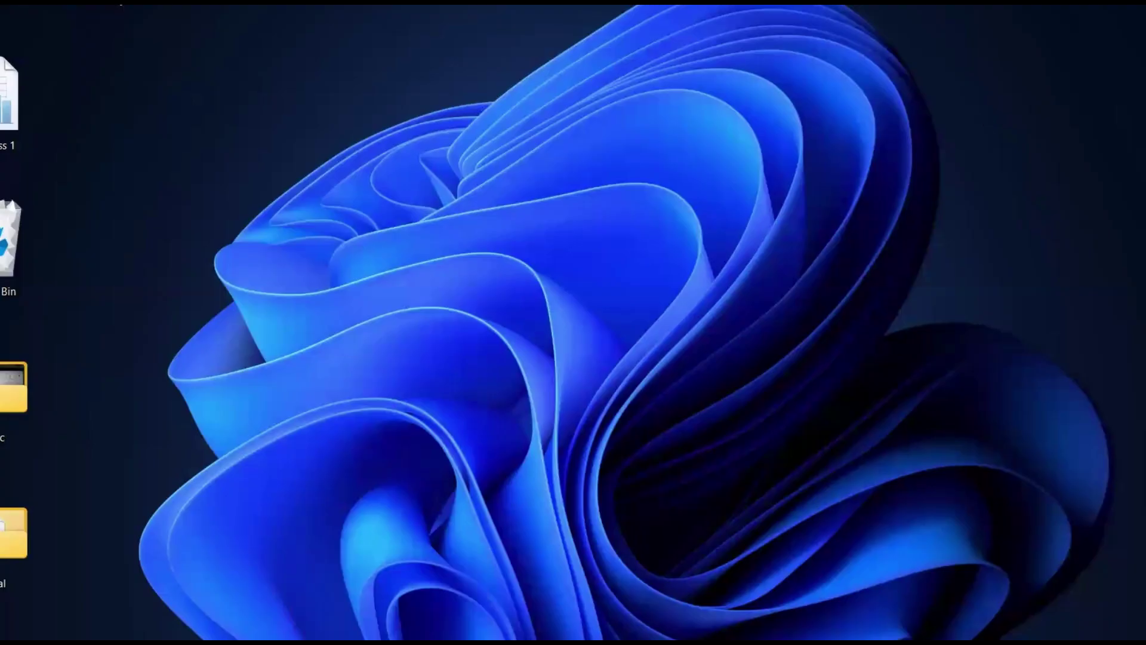
pyautogui.moveTo(479, 638)
pyautogui.click(555, 539)
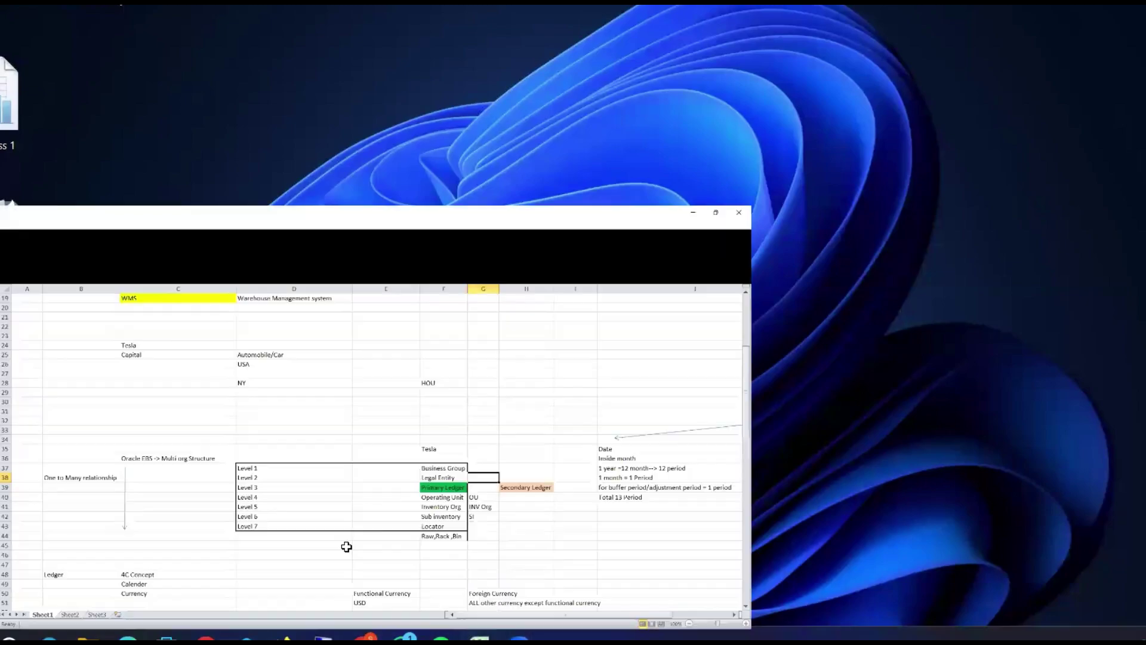
pyautogui.click(73, 639)
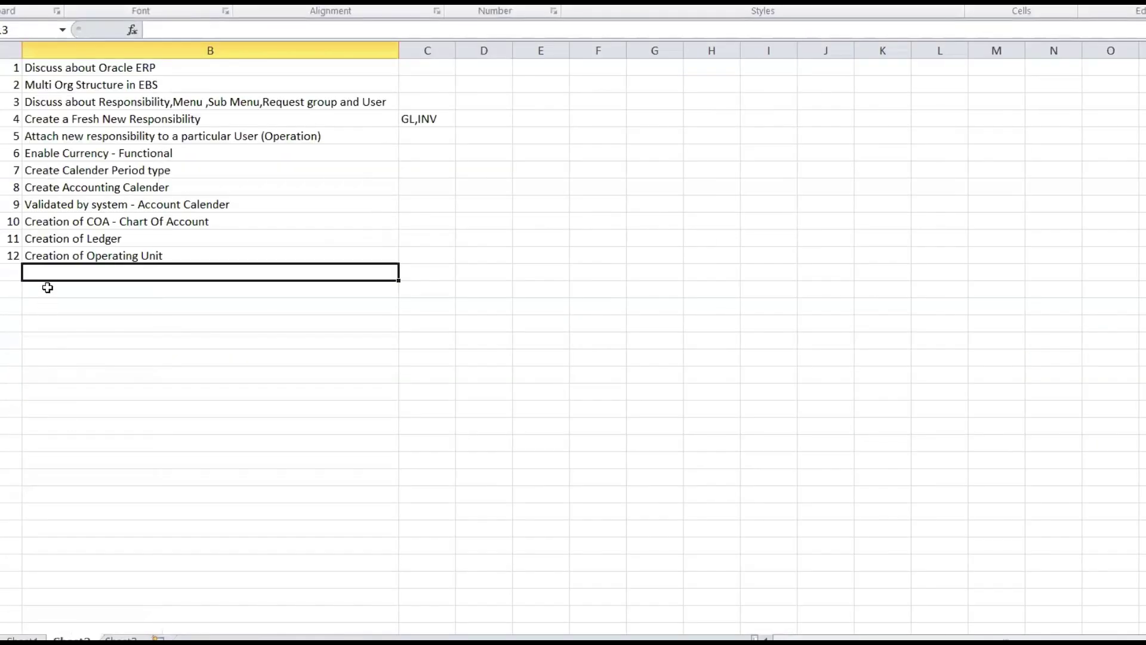
pyautogui.click(11, 270)
pyautogui.write('13')
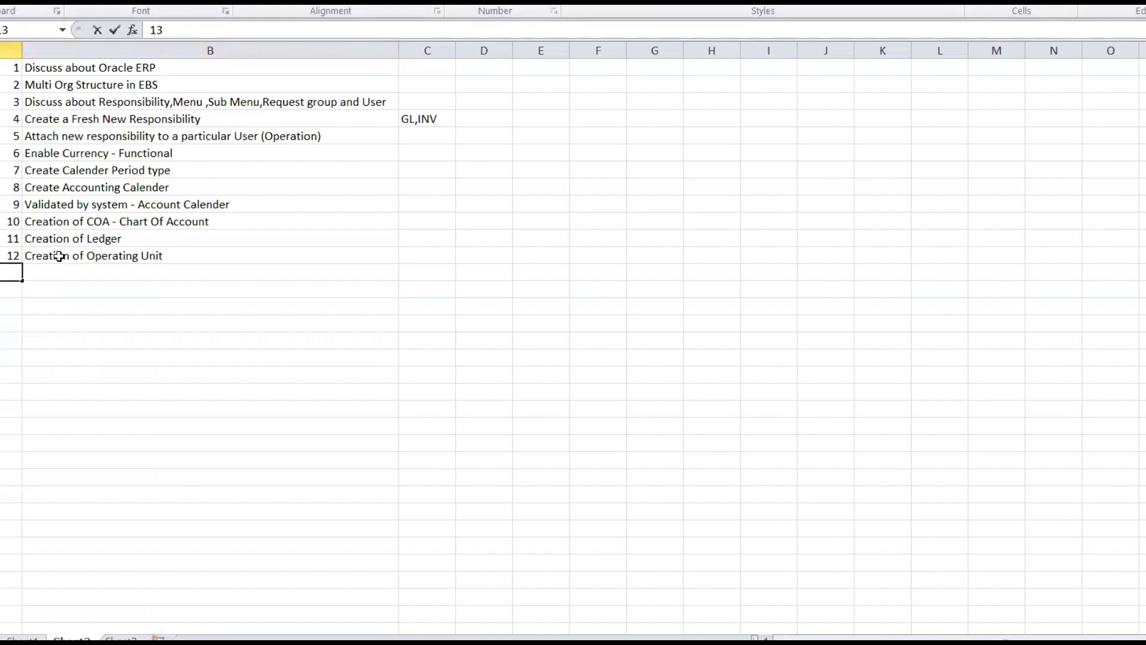
# Step: Move the "Creation of Operating Unit" entry from item 12 to the empty row below item 13
pyautogui.click(59, 257)
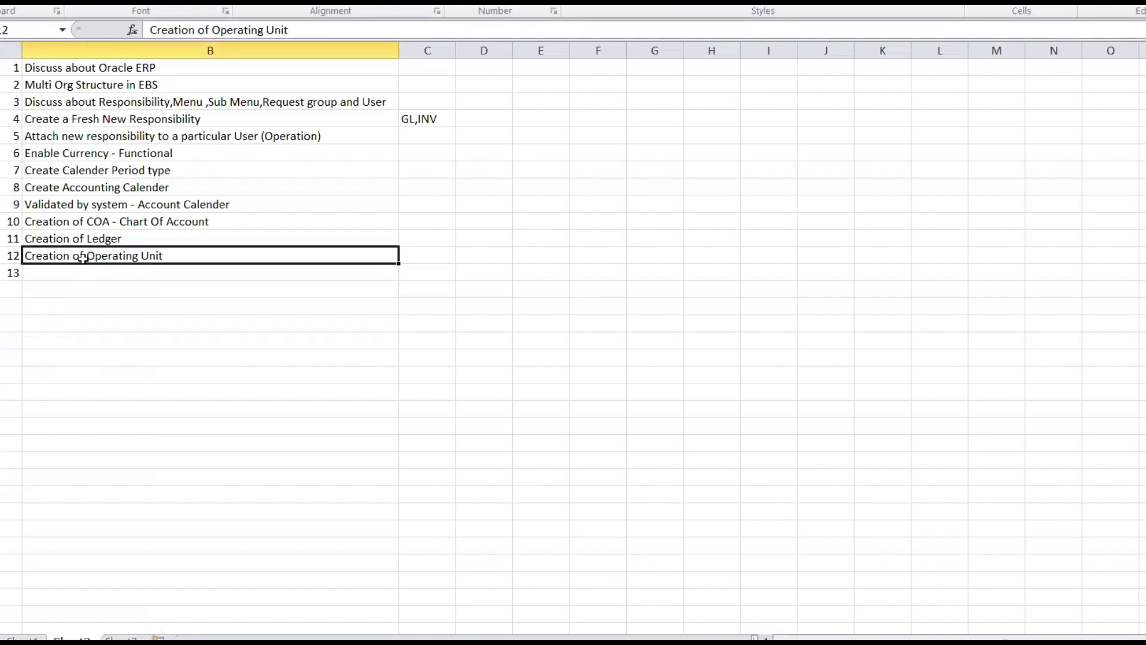
pyautogui.hotkey('ctrl', 'c')
pyautogui.click(81, 290)
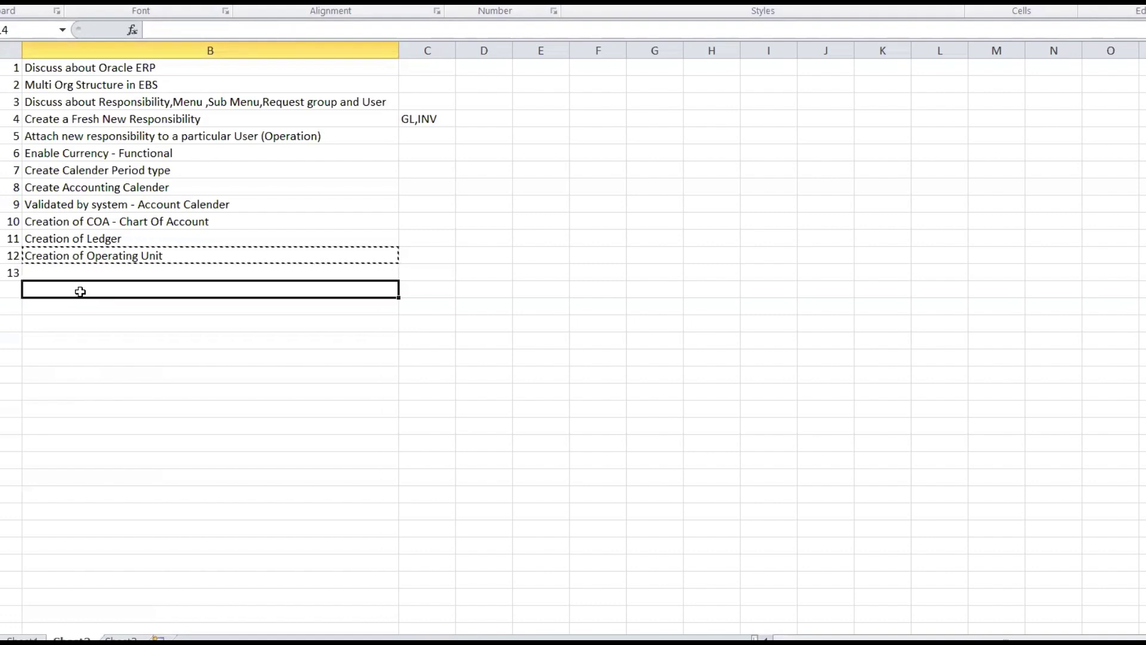
pyautogui.hotkey('ctrl', 'v')
pyautogui.click(83, 270)
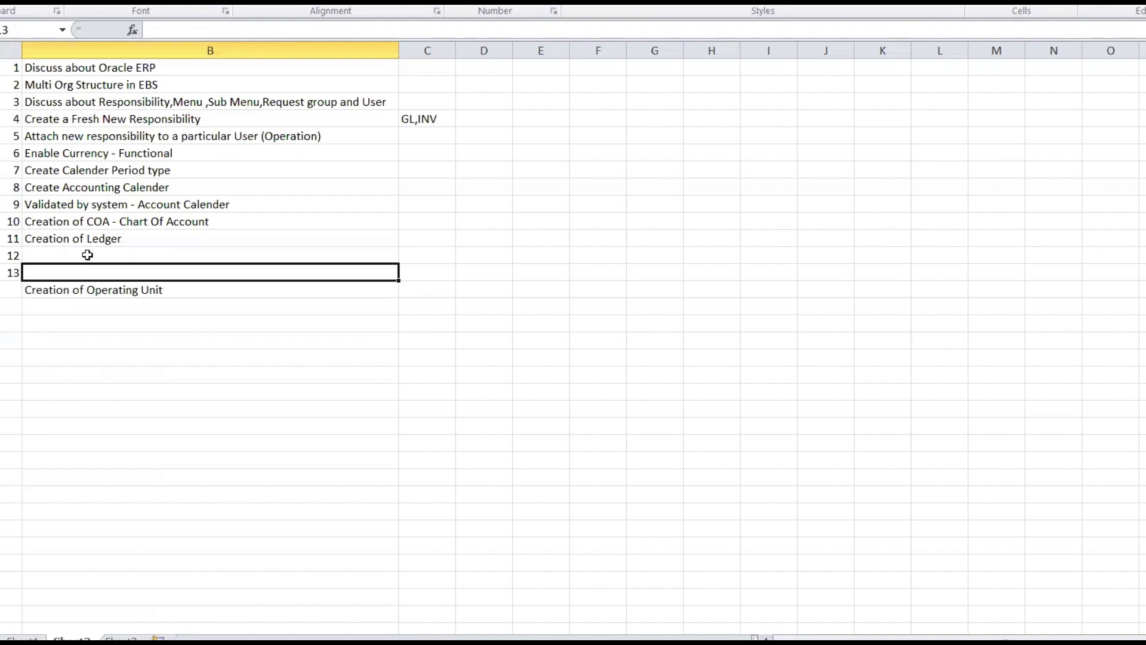
# Step: Enter "Creation of location" as item 12 of the topic list
pyautogui.click(89, 255)
pyautogui.write('Cereat')
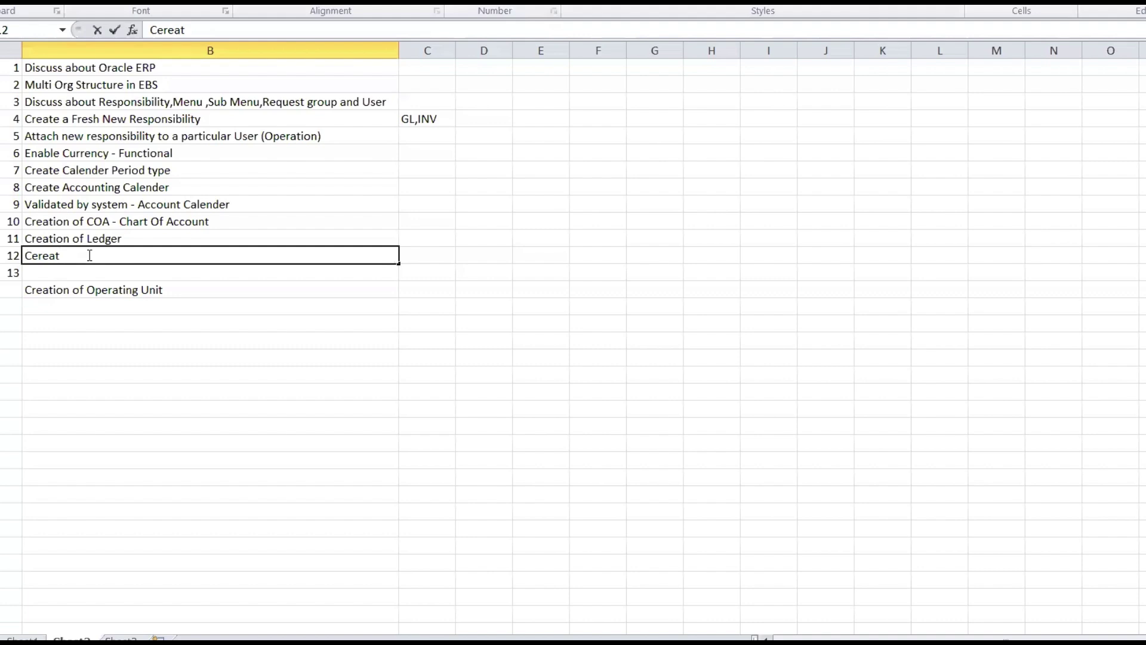
pyautogui.press('BackSpace')
pyautogui.press('BackSpace')
pyautogui.press('BackSpace')
pyautogui.press('BackSpace')
pyautogui.press('BackSpace')
pyautogui.write('reation of lo')
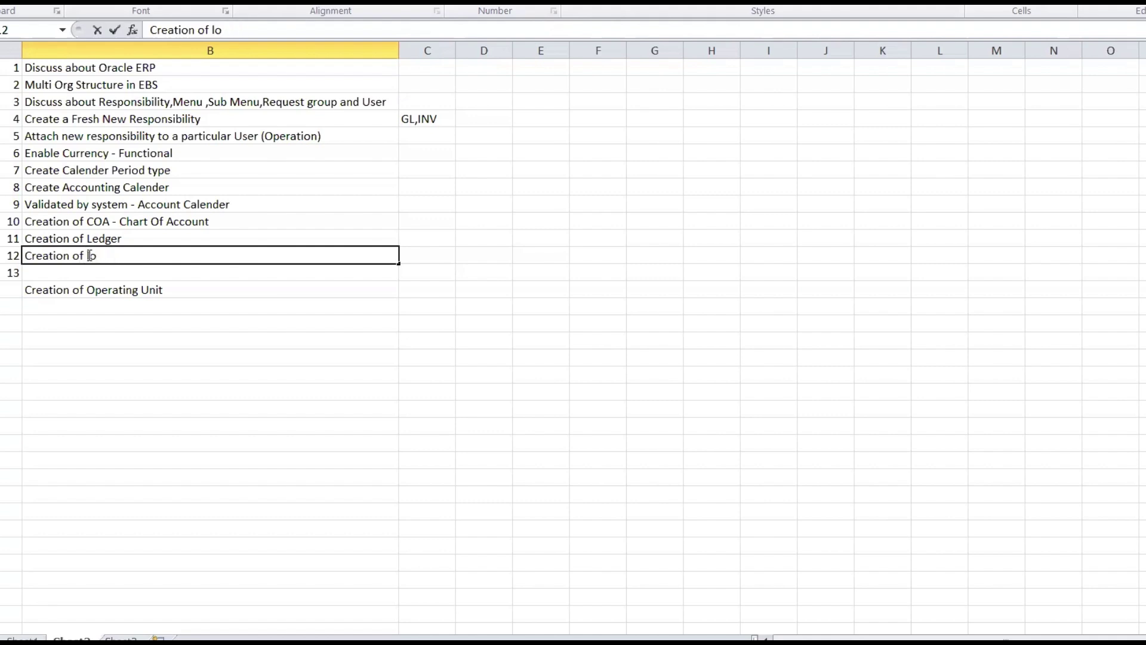
pyautogui.write('cation')
pyautogui.click(96, 291)
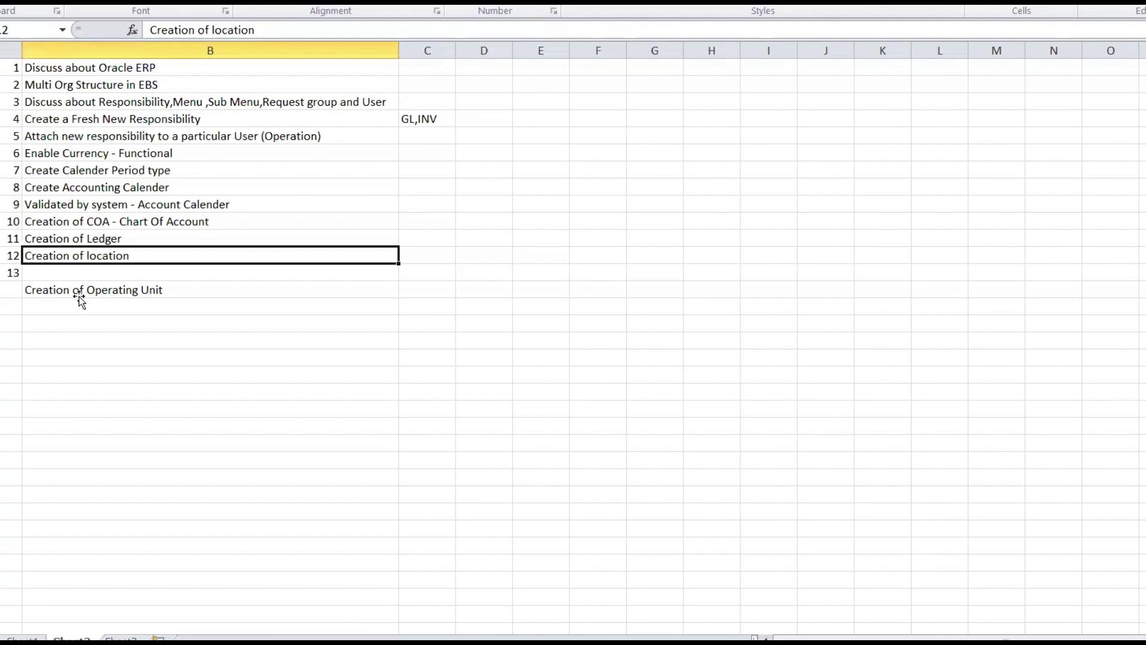
# Step: Move the "Creation of Operating Unit" entry up one row to item 13
pyautogui.click(79, 296)
pyautogui.hotkey('ctrl', 'x')
pyautogui.click(81, 270)
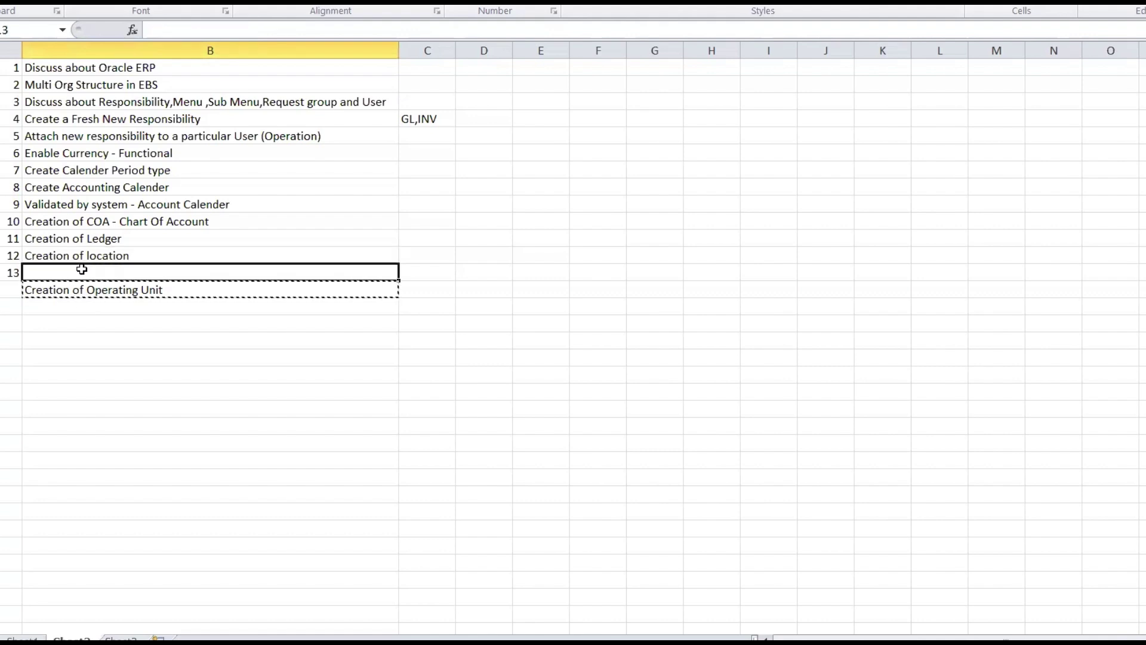
pyautogui.hotkey('ctrl', 'v')
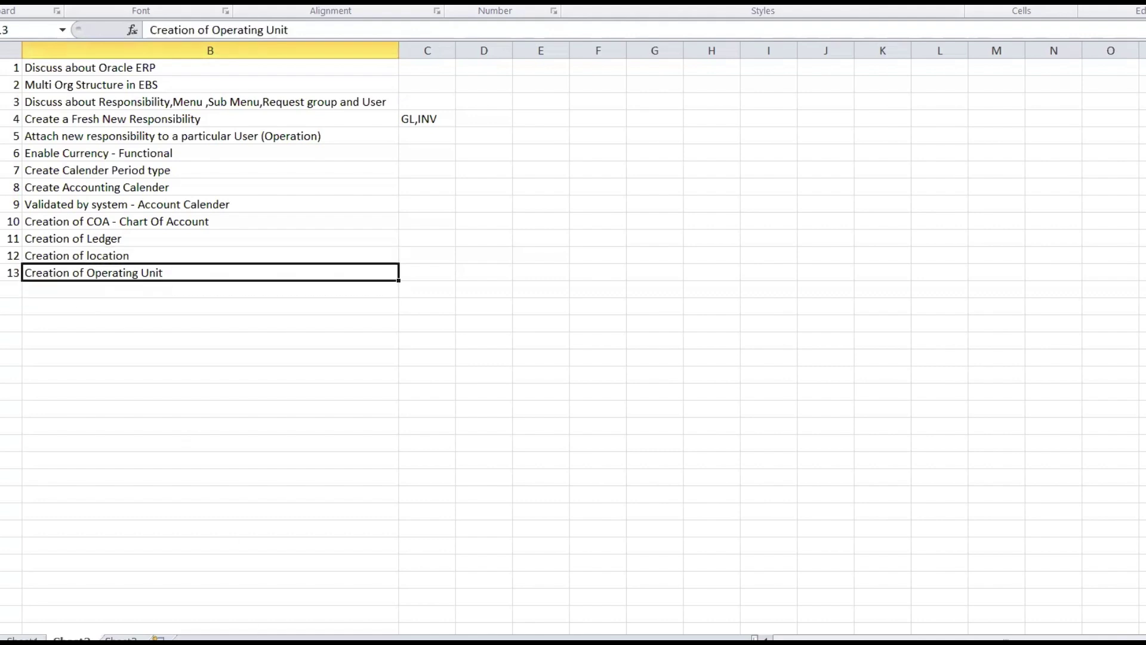
# Step: Switch back to Oracle Applications, close the Location form and start a new record in the organization setup
pyautogui.click(1139, 7)
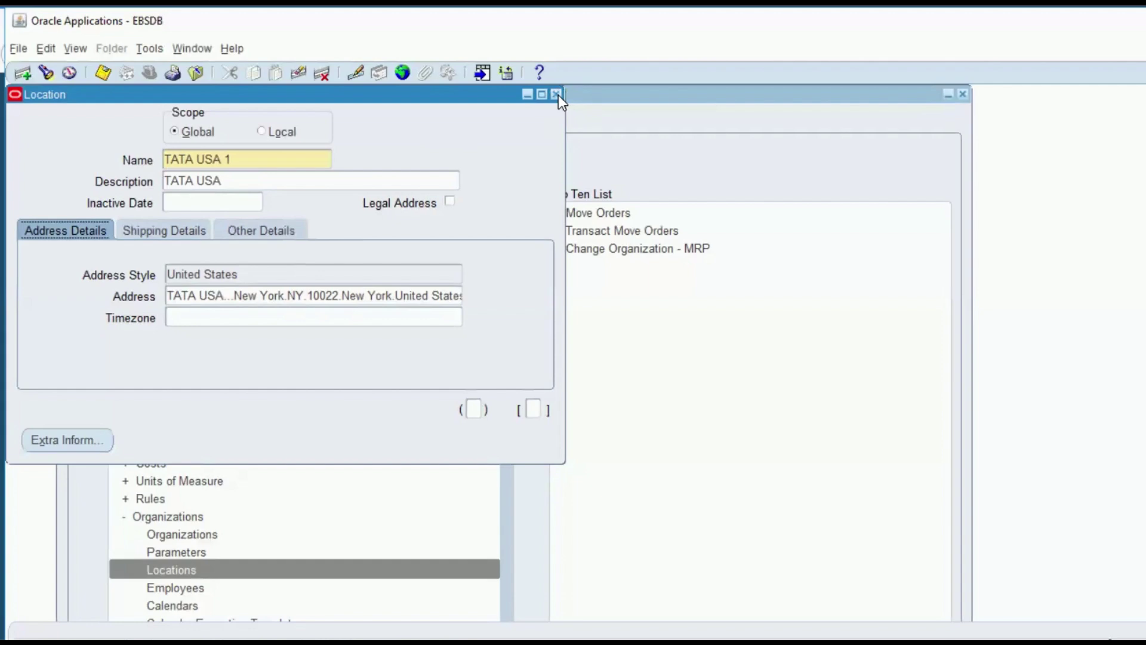
pyautogui.click(557, 94)
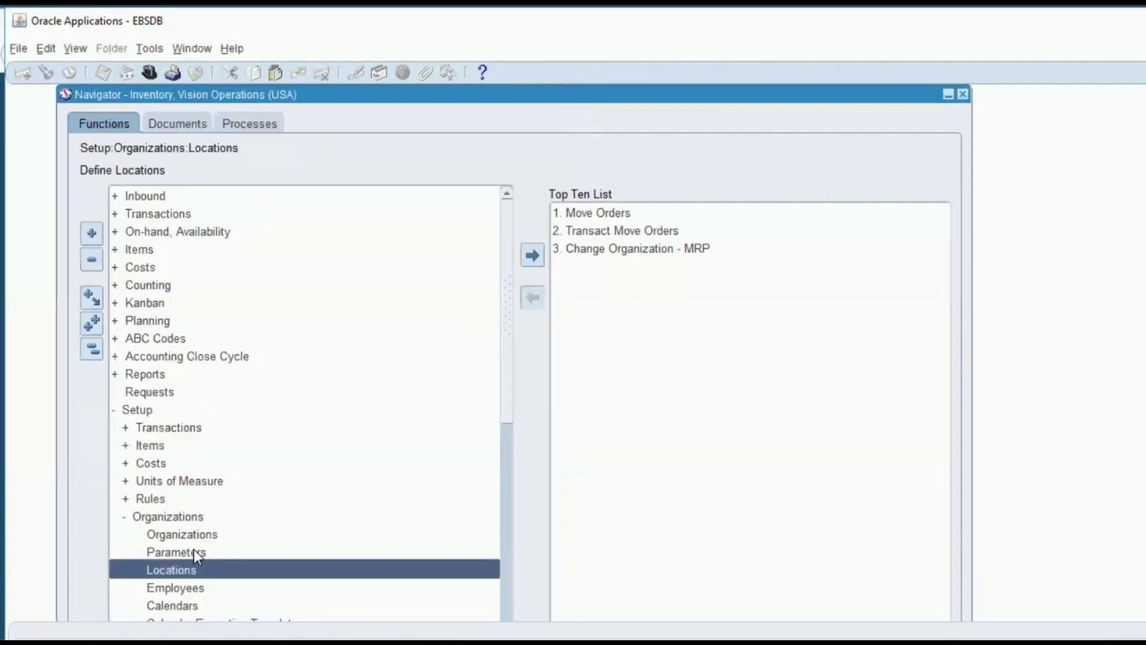
pyautogui.doubleClick(201, 535)
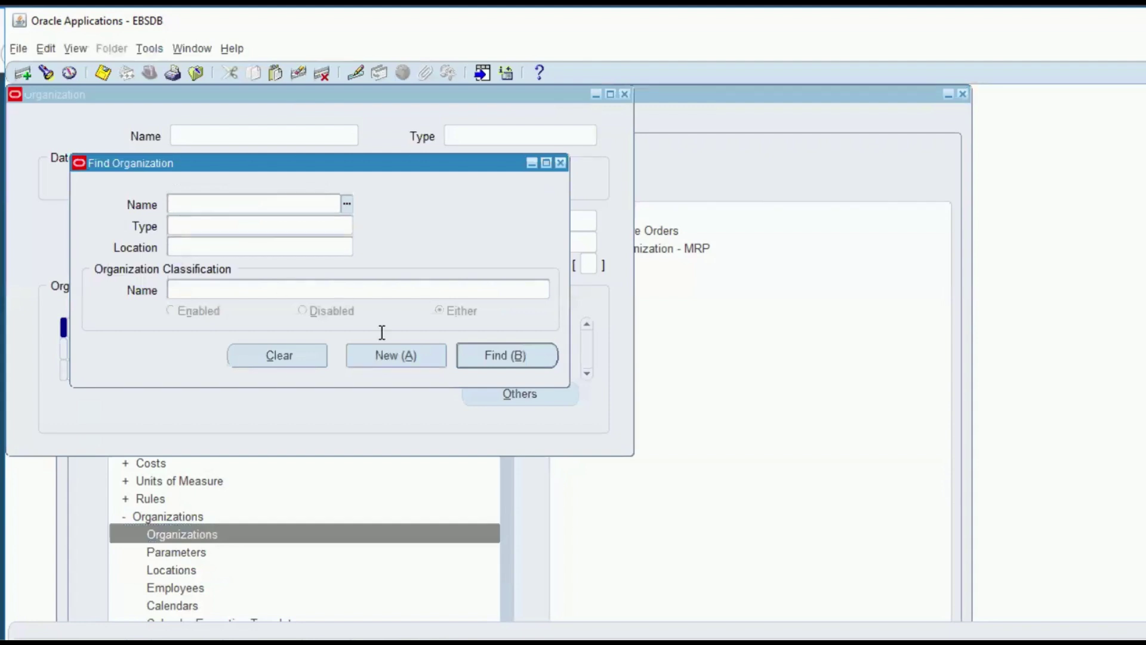
pyautogui.click(388, 357)
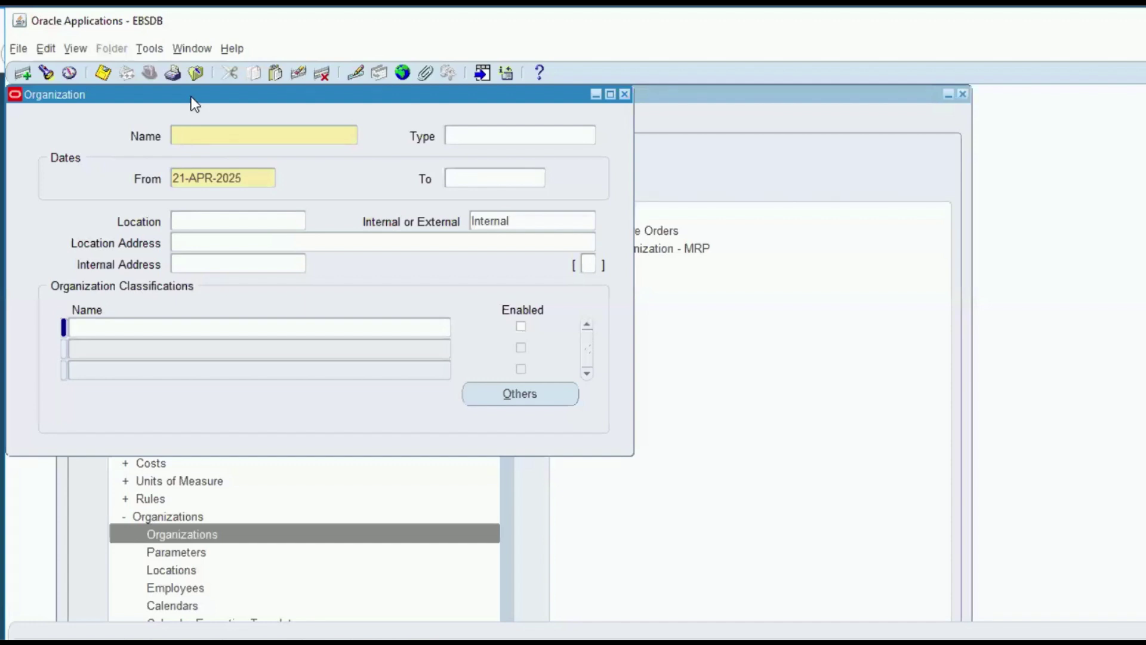
pyautogui.moveTo(196, 104); pyautogui.dragTo(504, 173)
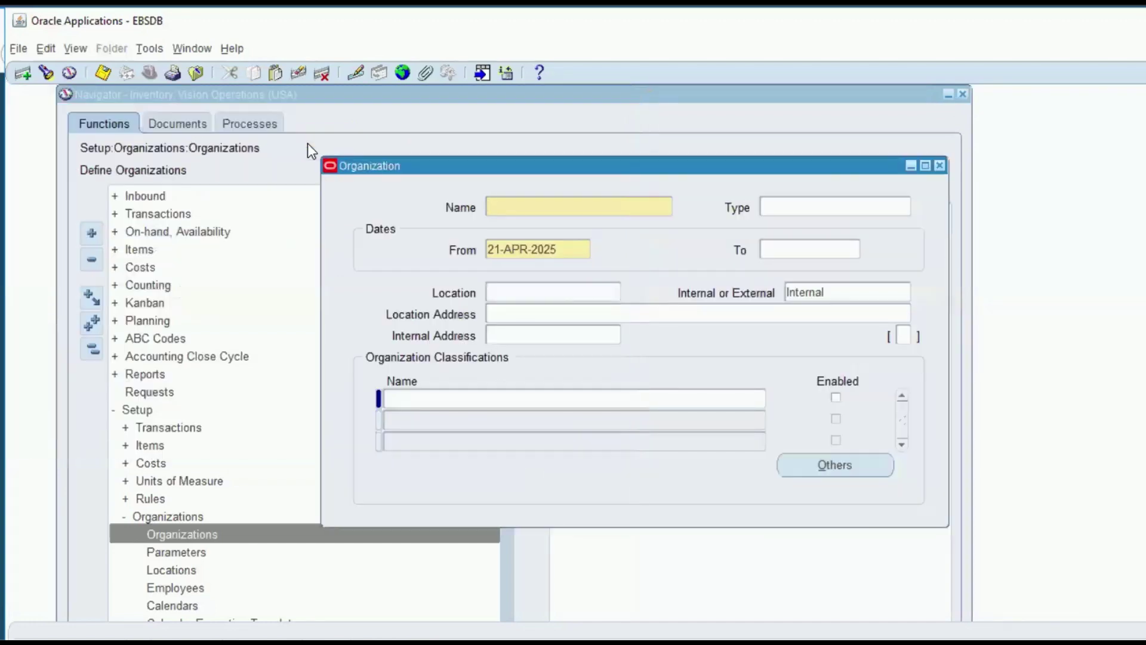
# Step: Name the new organization TATA USA and set its type to External
pyautogui.write('TATA USA')
pyautogui.press('Tab')
pyautogui.write('Ext')
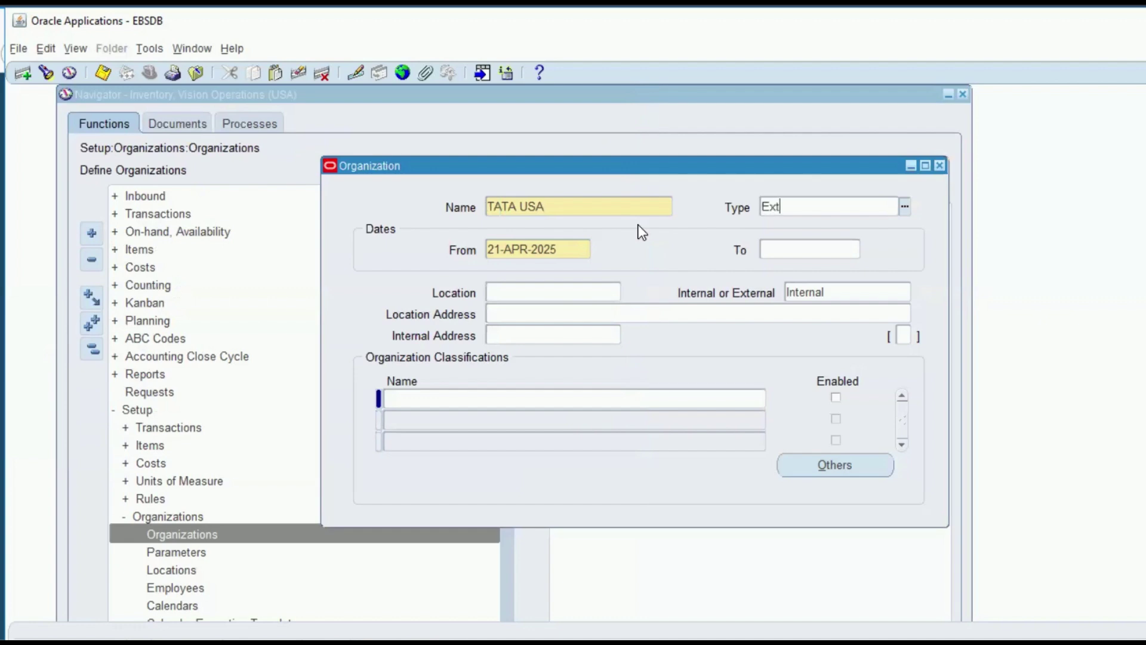
pyautogui.write('ern')
pyautogui.write('al')
pyautogui.press('Tab')
# Step: Assign the location TATA USA 1 to the organization
pyautogui.click(521, 294)
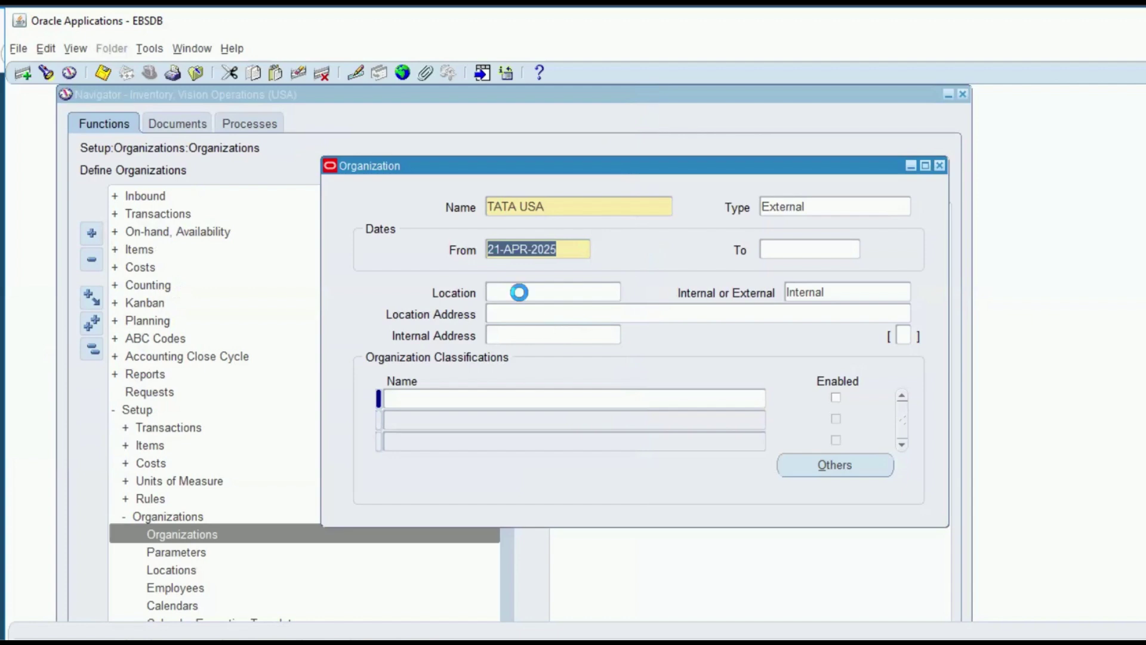
pyautogui.write('TATA')
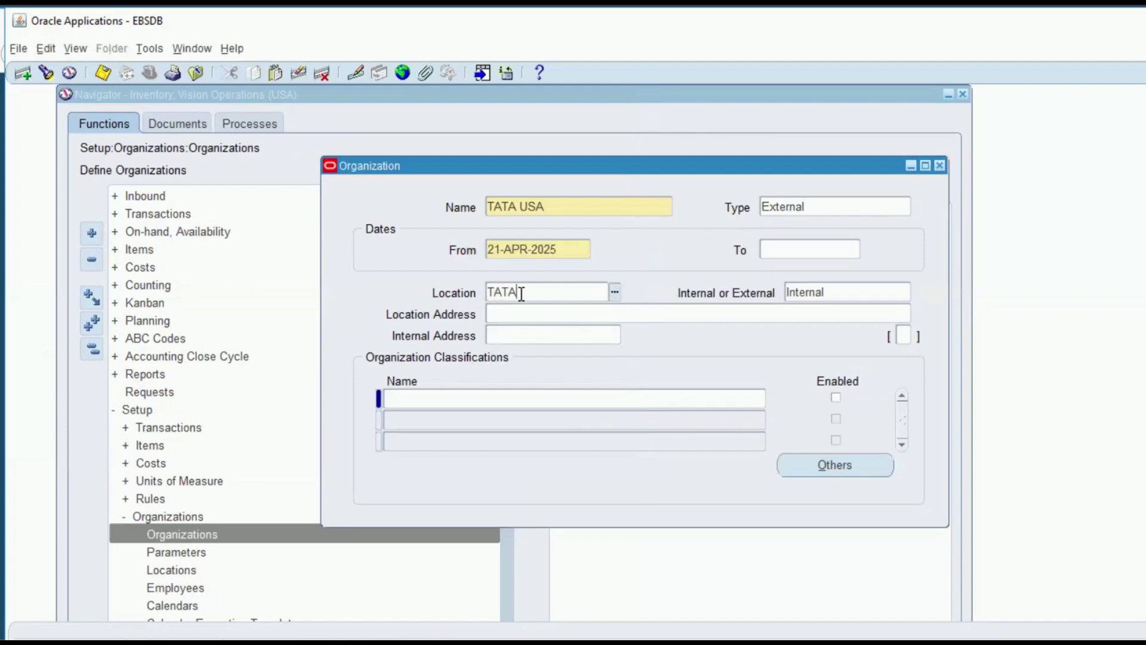
pyautogui.write(' USA 1')
pyautogui.press('Tab')
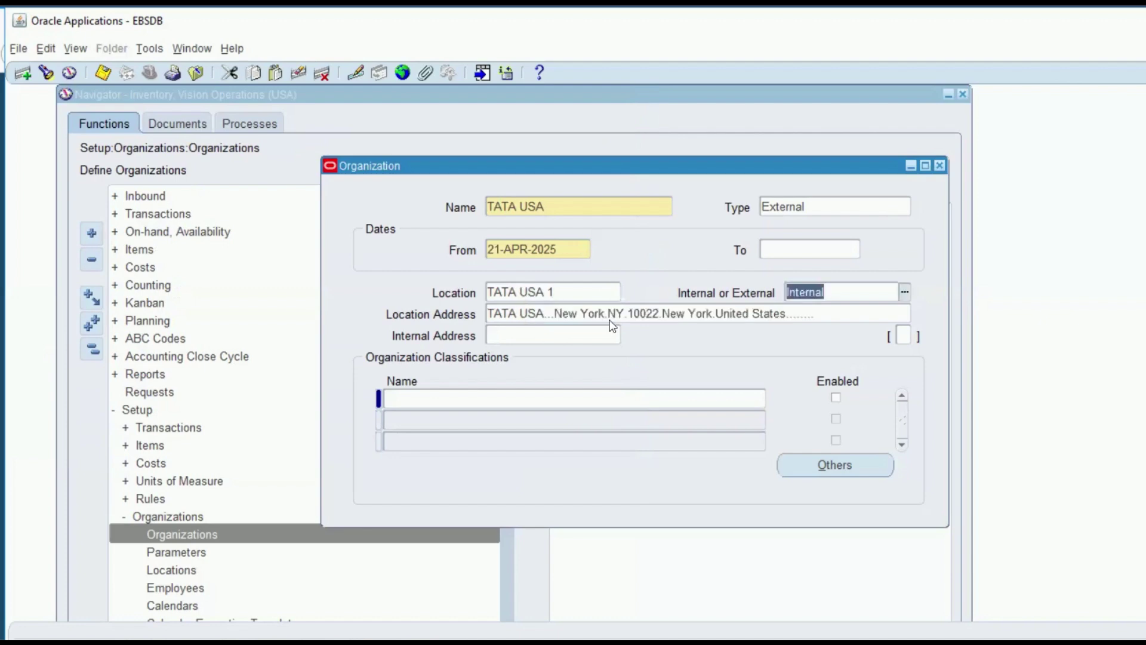
# Step: Change the organization's type to Operating Unit, chosen from the available organization types
pyautogui.click(827, 208)
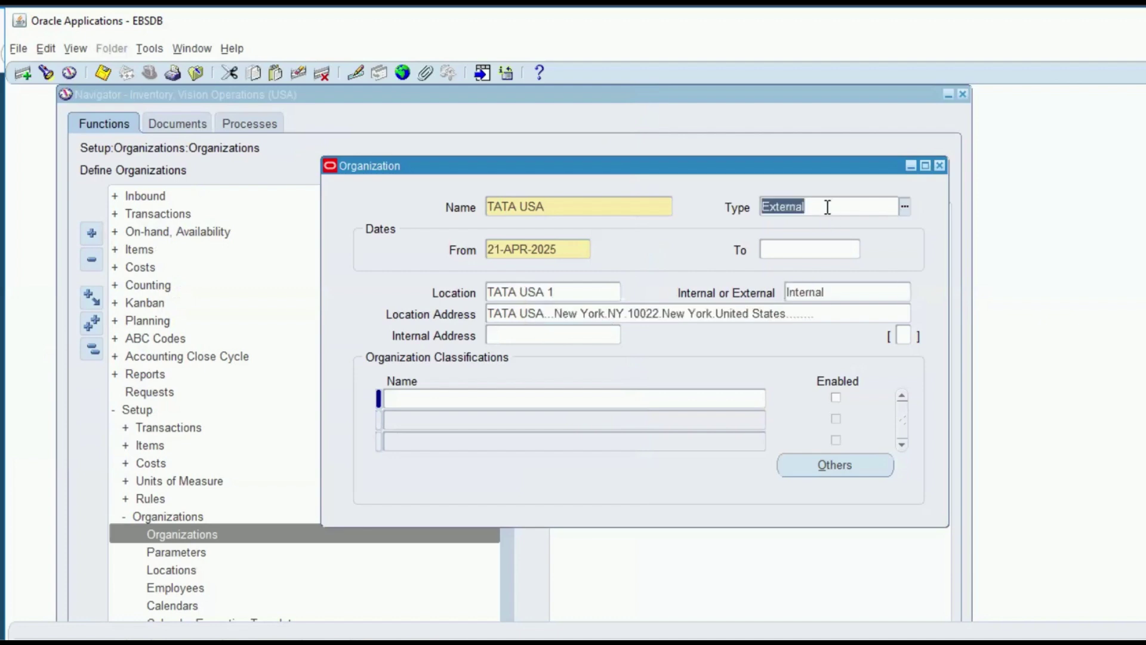
pyautogui.write('Internal')
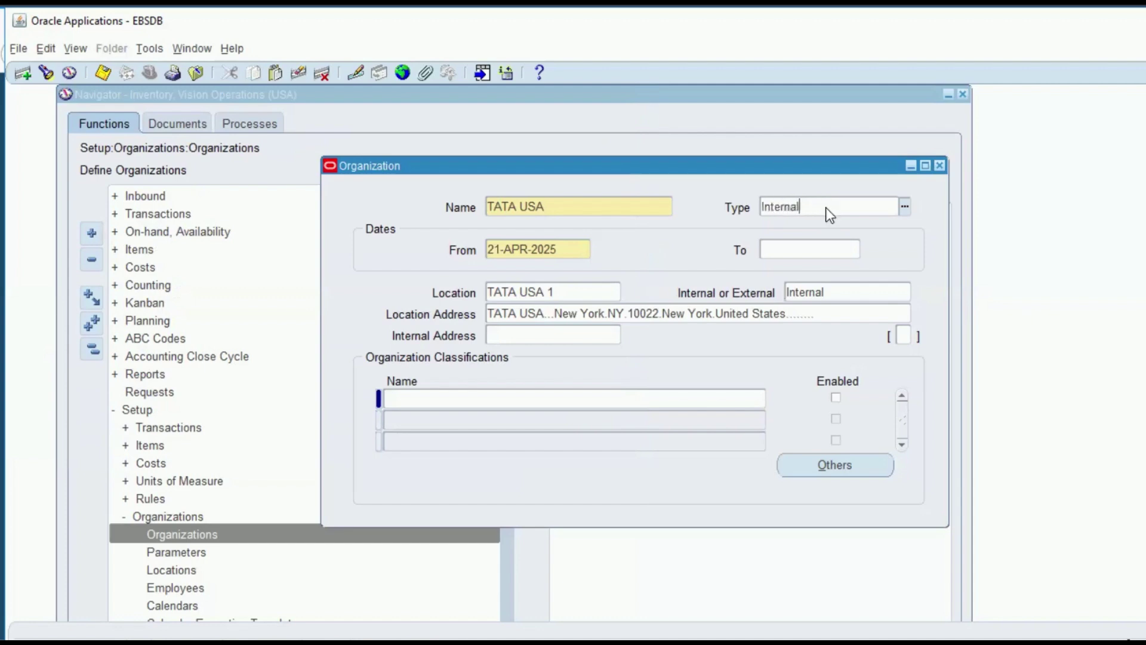
pyautogui.hotkey('ctrl', 'l')
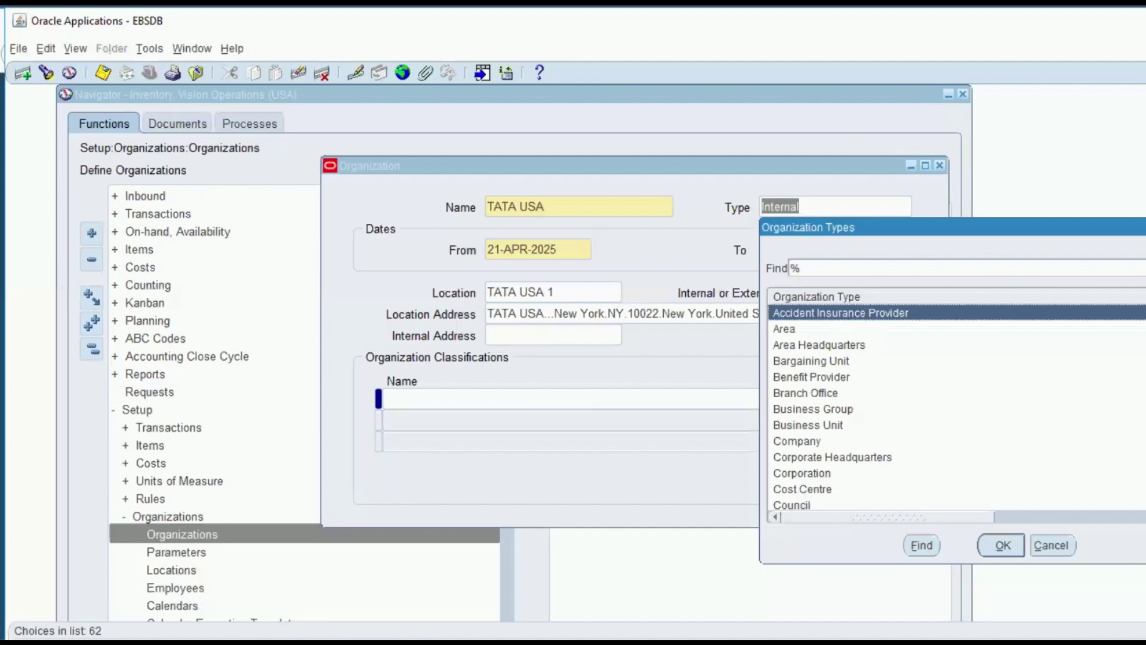
pyautogui.scroll(-8, 956, 406)
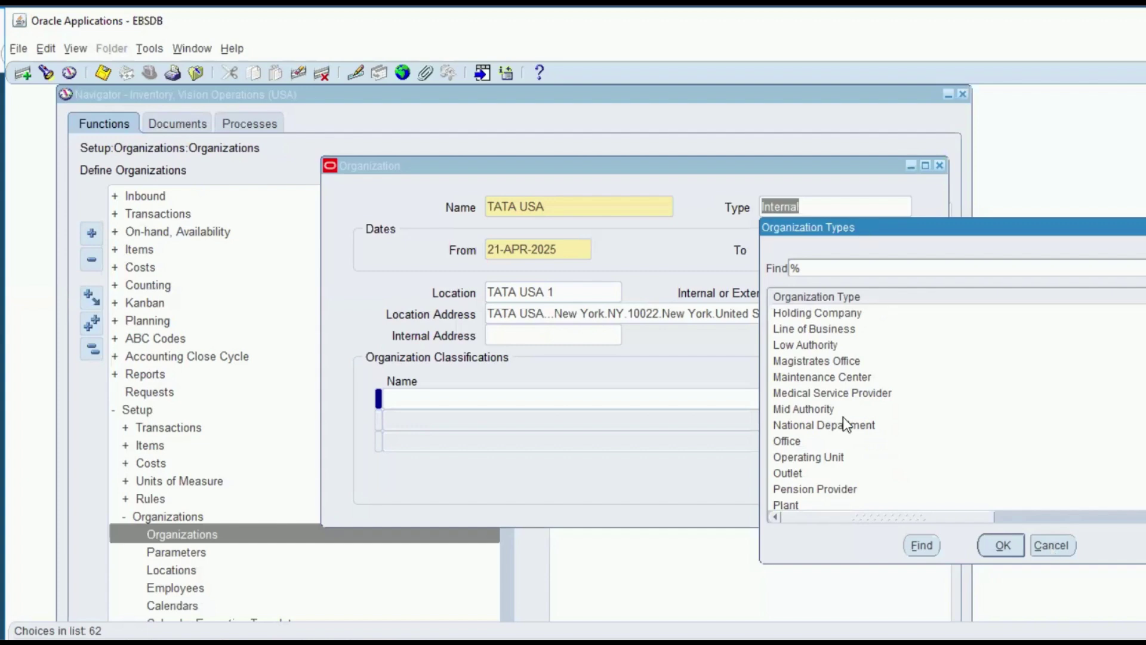
pyautogui.click(823, 456)
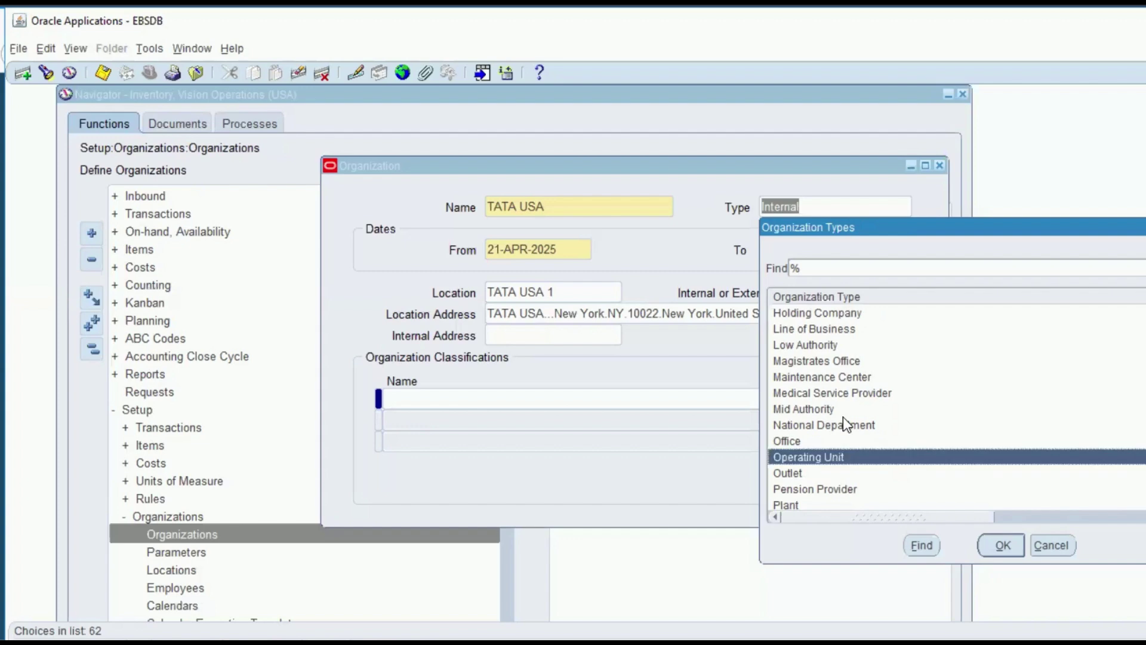
pyautogui.click(999, 546)
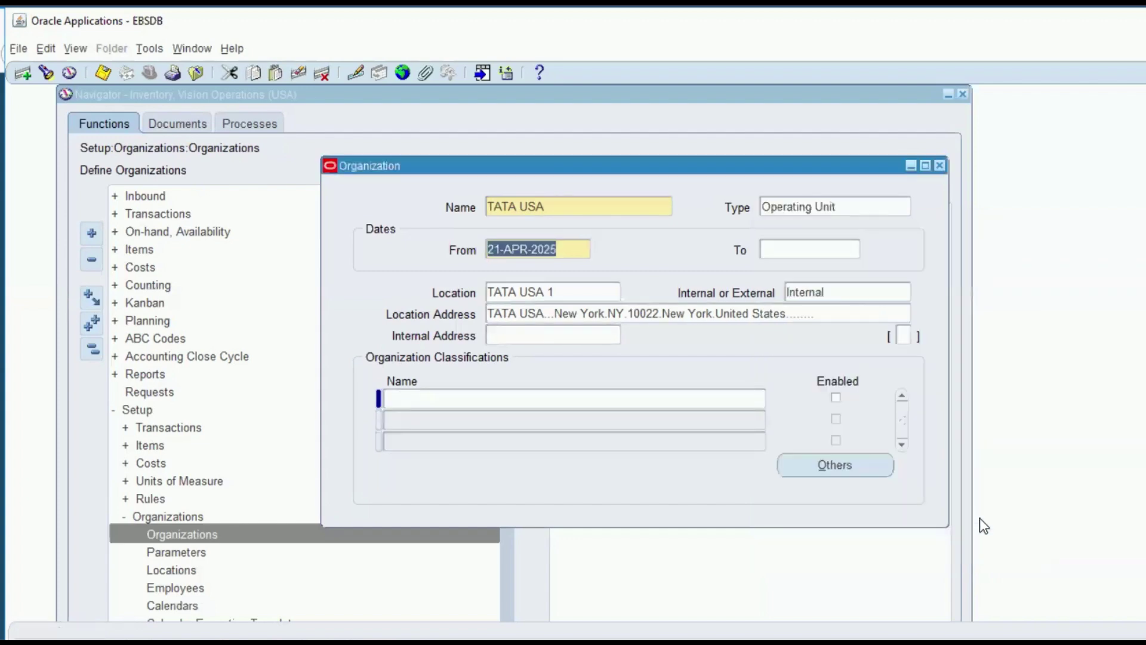
# Step: Try to enter an organization classification, dismiss the error and save the TATA USA organization record
pyautogui.click(420, 397)
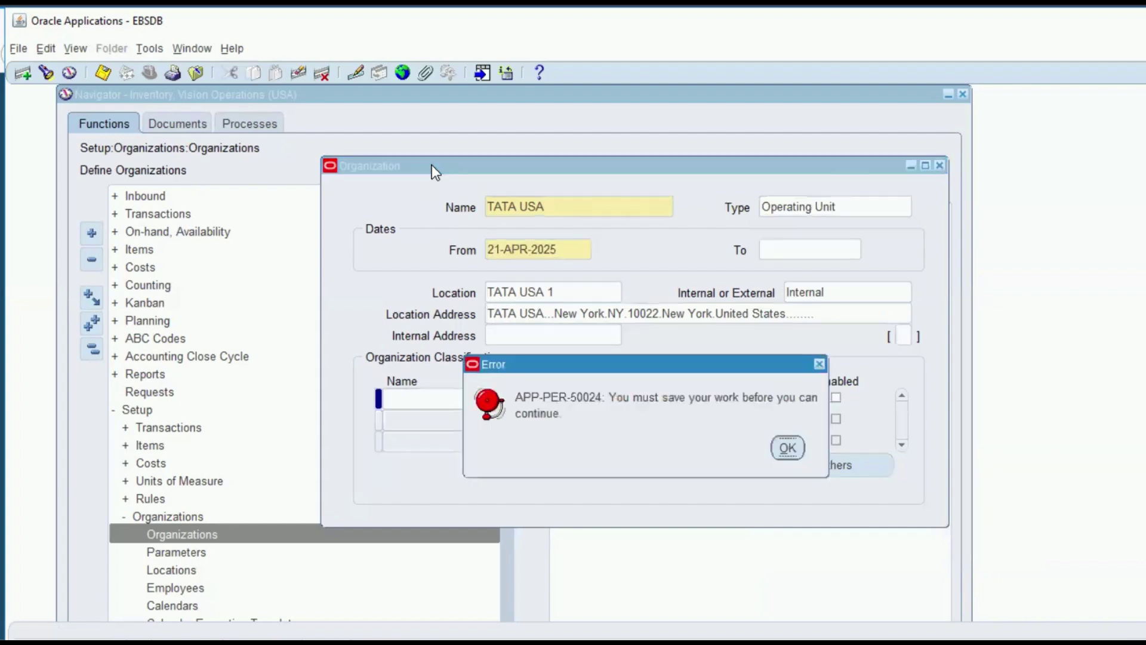
pyautogui.moveTo(570, 371); pyautogui.dragTo(465, 242)
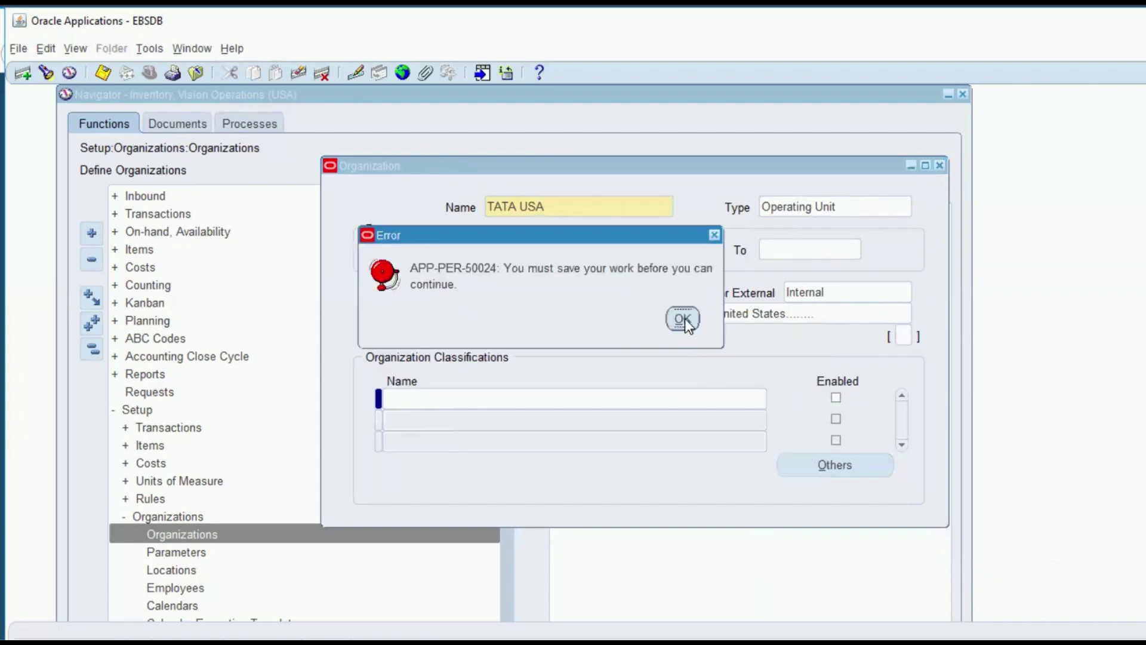
pyautogui.click(678, 324)
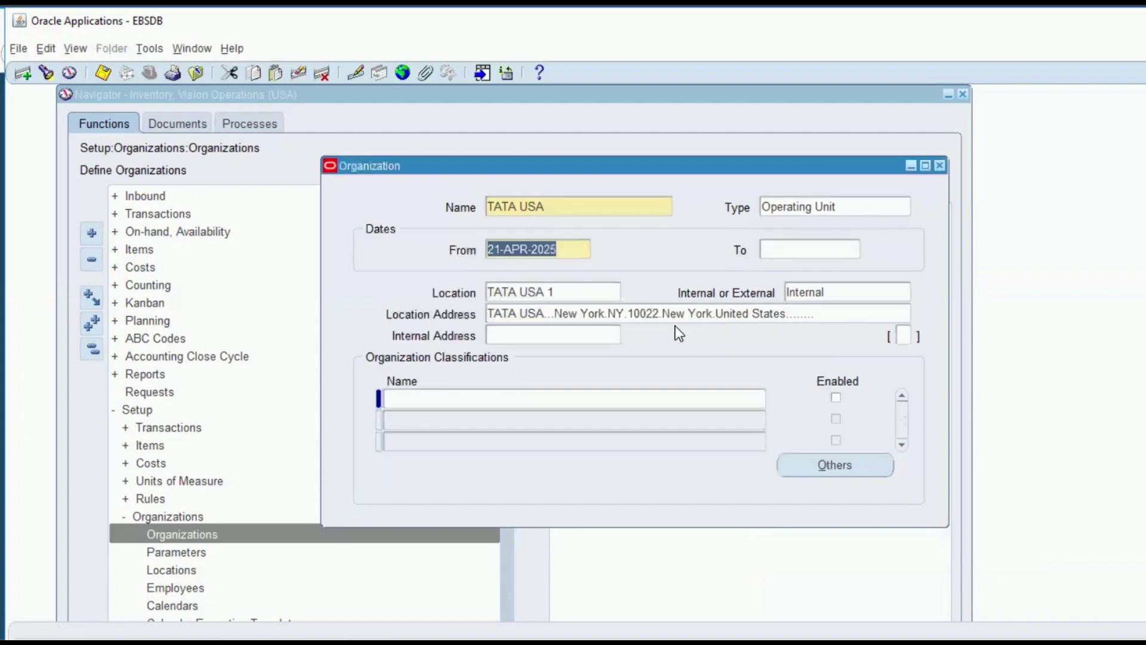
pyautogui.hotkey('ctrl', 's')
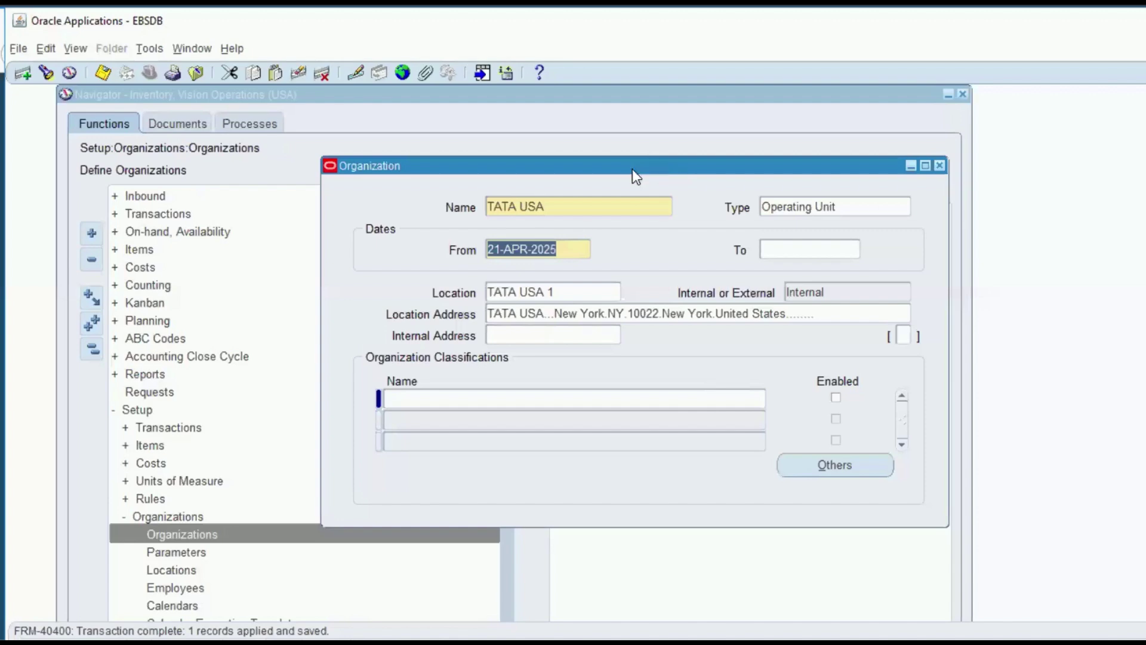
# Step: Add an enabled Operating Unit classification to the TATA USA organization and open its list of additional organization information
pyautogui.moveTo(637, 168); pyautogui.dragTo(527, 120)
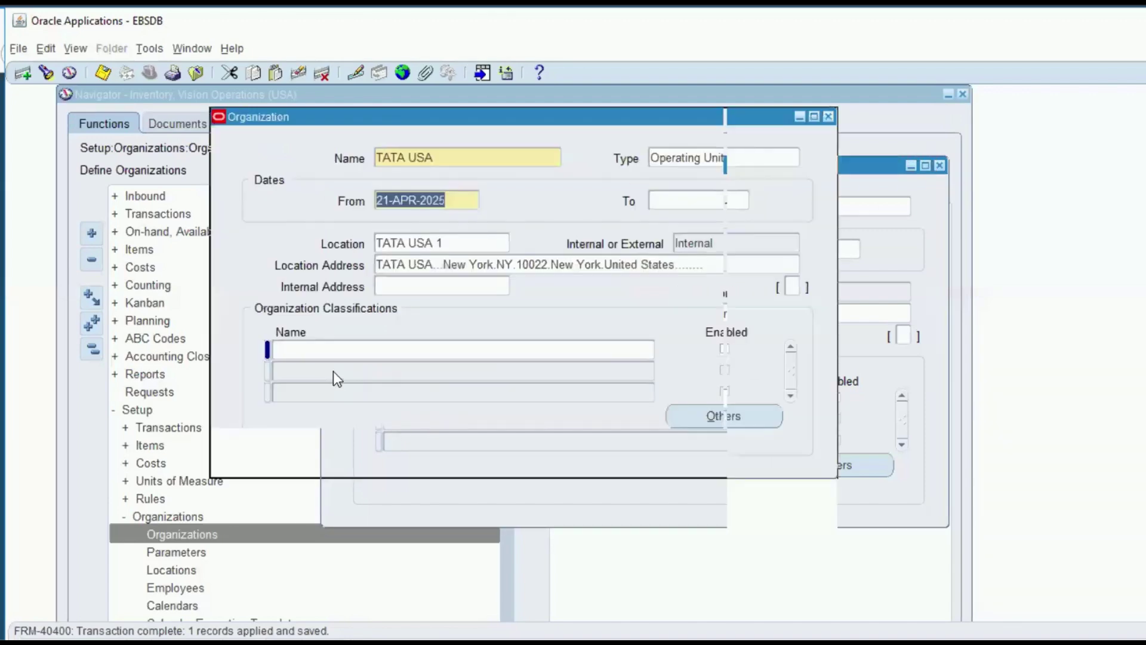
pyautogui.click(335, 352)
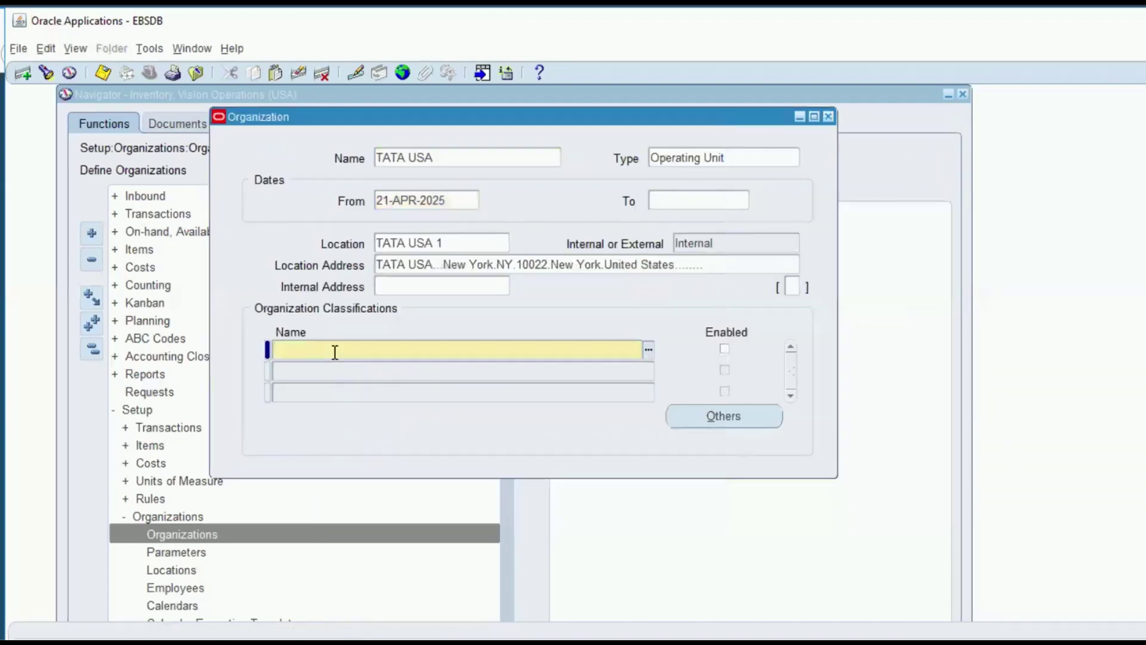
pyautogui.write('Operating Unit')
pyautogui.press('Tab')
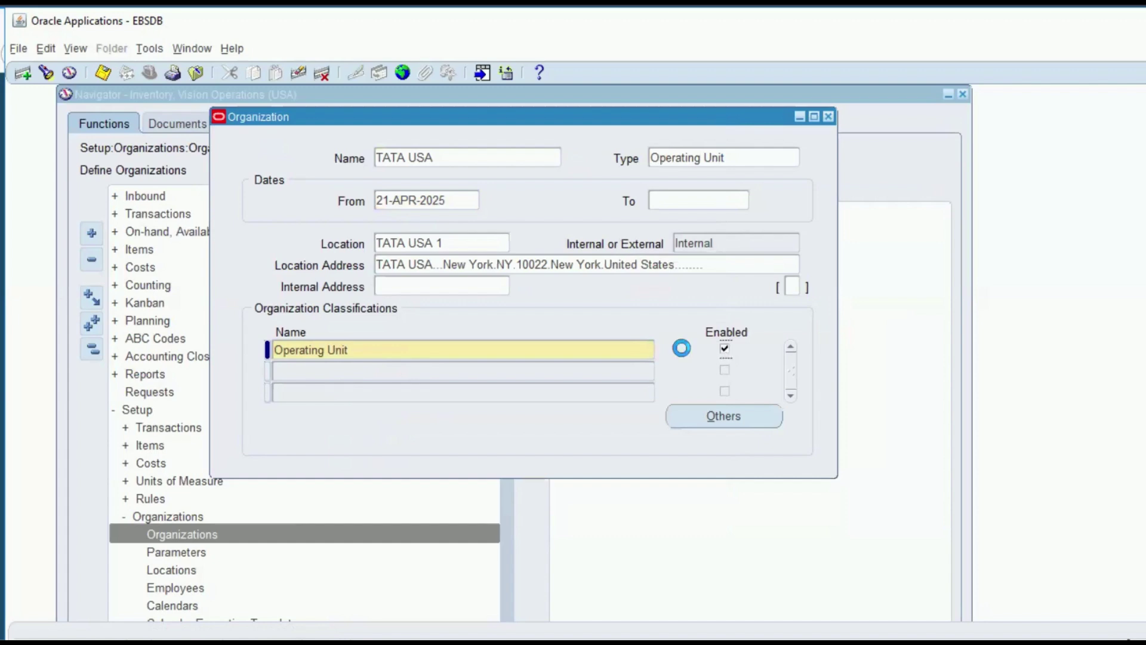
pyautogui.click(739, 421)
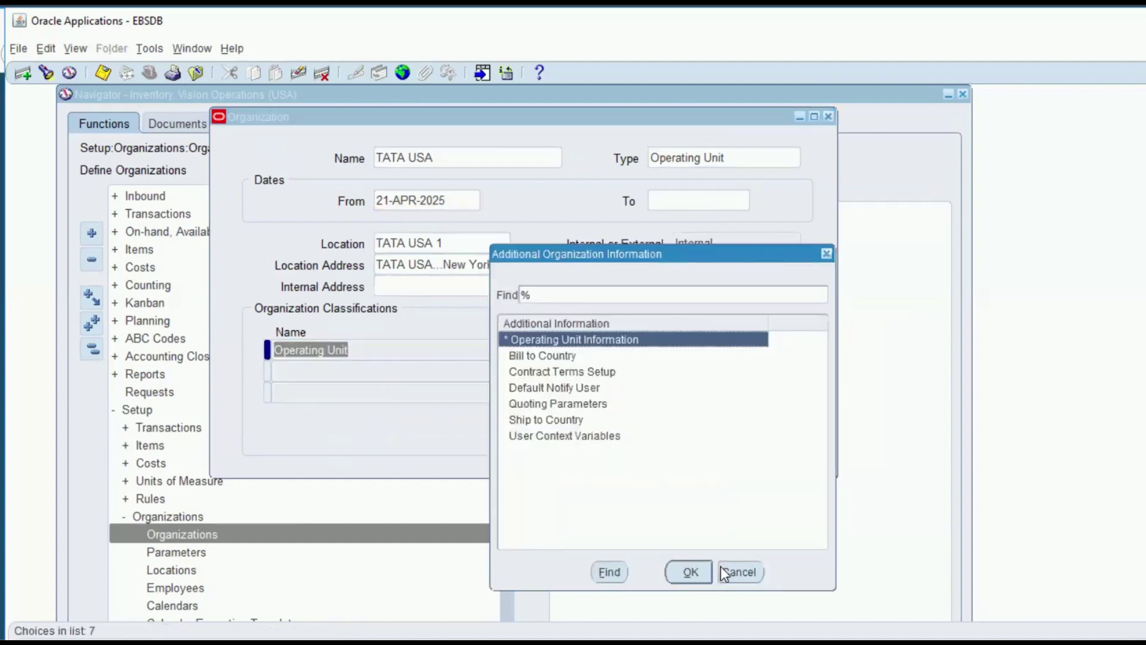
# Step: Open the Operating Unit Information and set both the primary ledger and the default legal context to Vision Operations
pyautogui.click(691, 572)
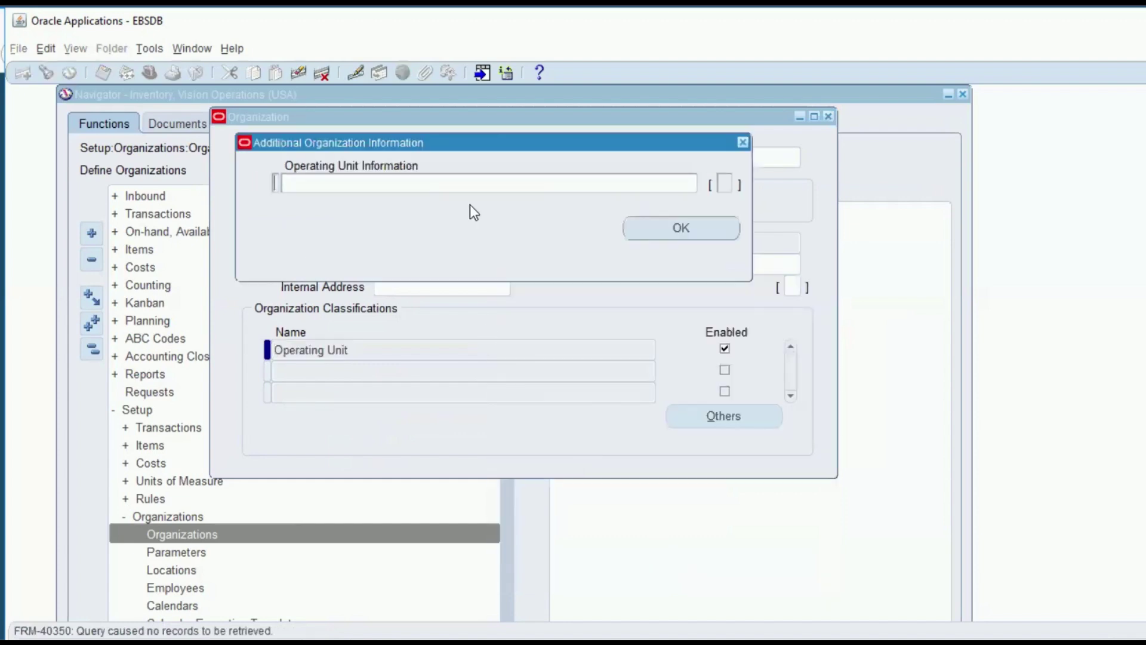
pyautogui.click(621, 183)
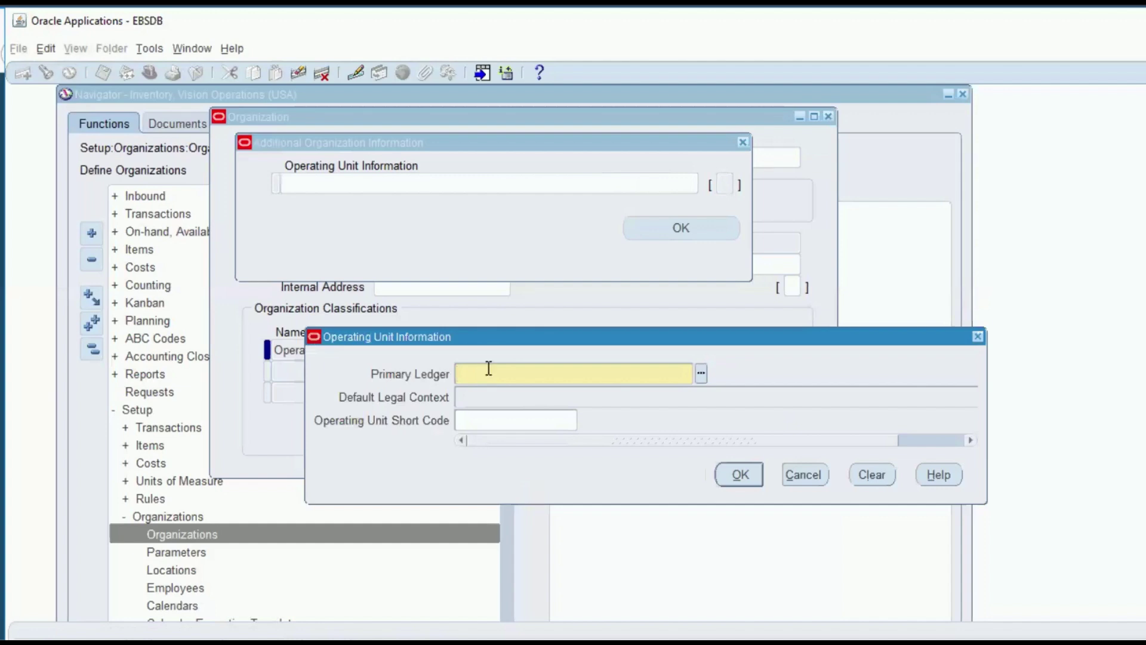
pyautogui.write('Vision%Oper')
pyautogui.press('Tab')
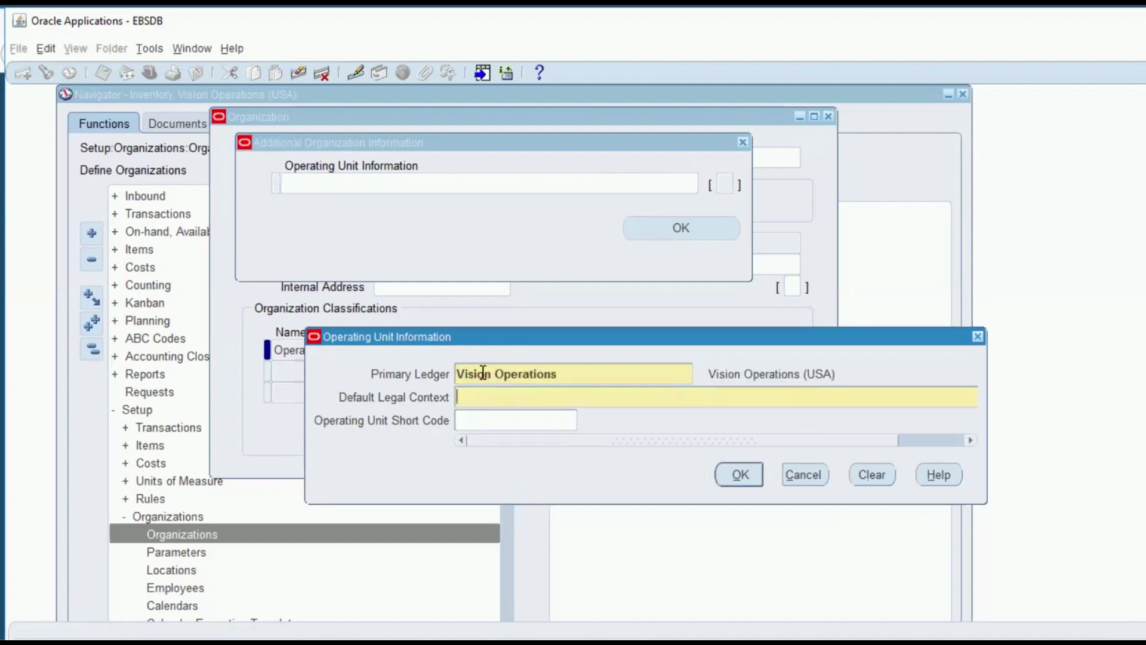
pyautogui.write('Vision%op%')
pyautogui.press('Tab')
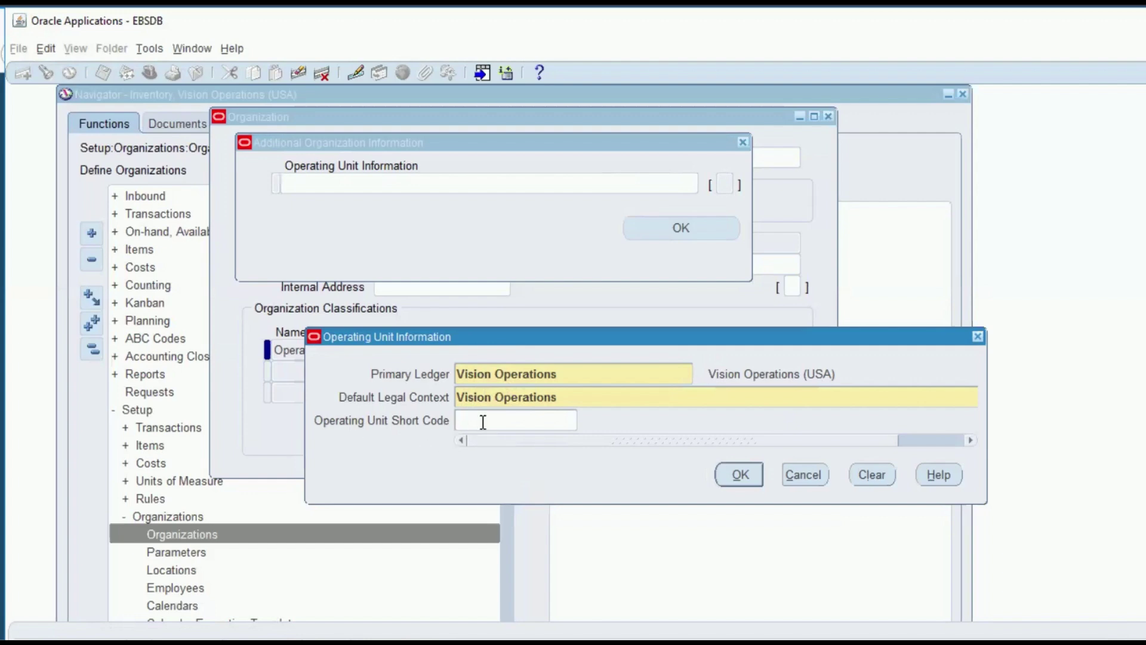
# Step: Set the operating unit short code to TATA and save the additional organization information
pyautogui.write('TATA')
pyautogui.press('BackSpace')
pyautogui.press('Tab')
pyautogui.press('Return')
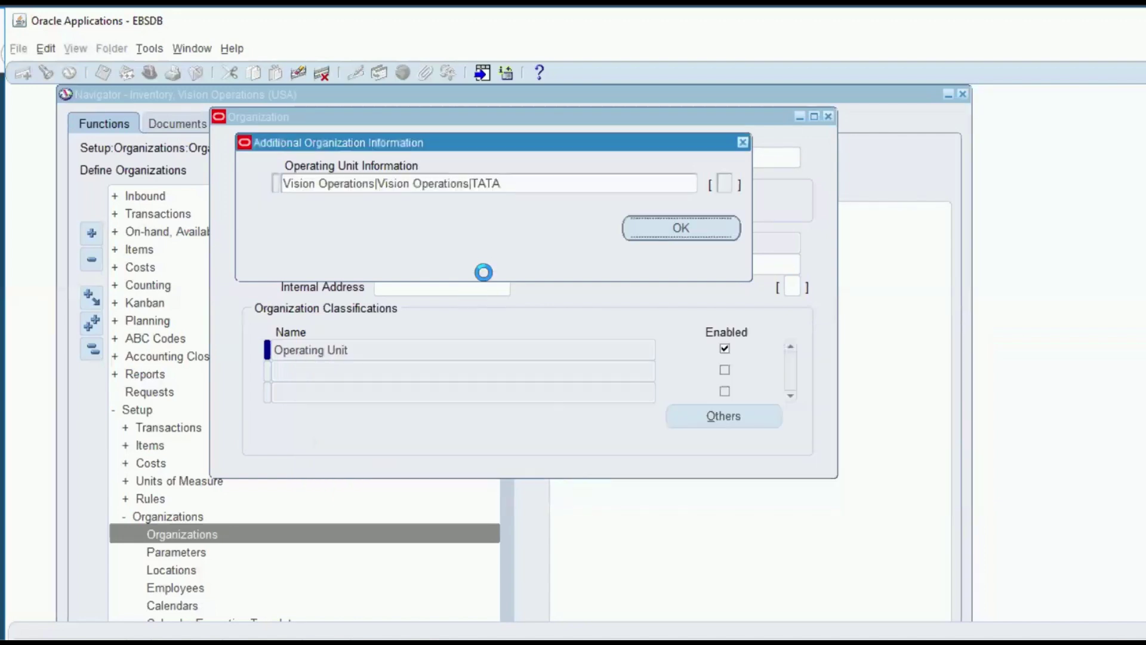
pyautogui.click(657, 229)
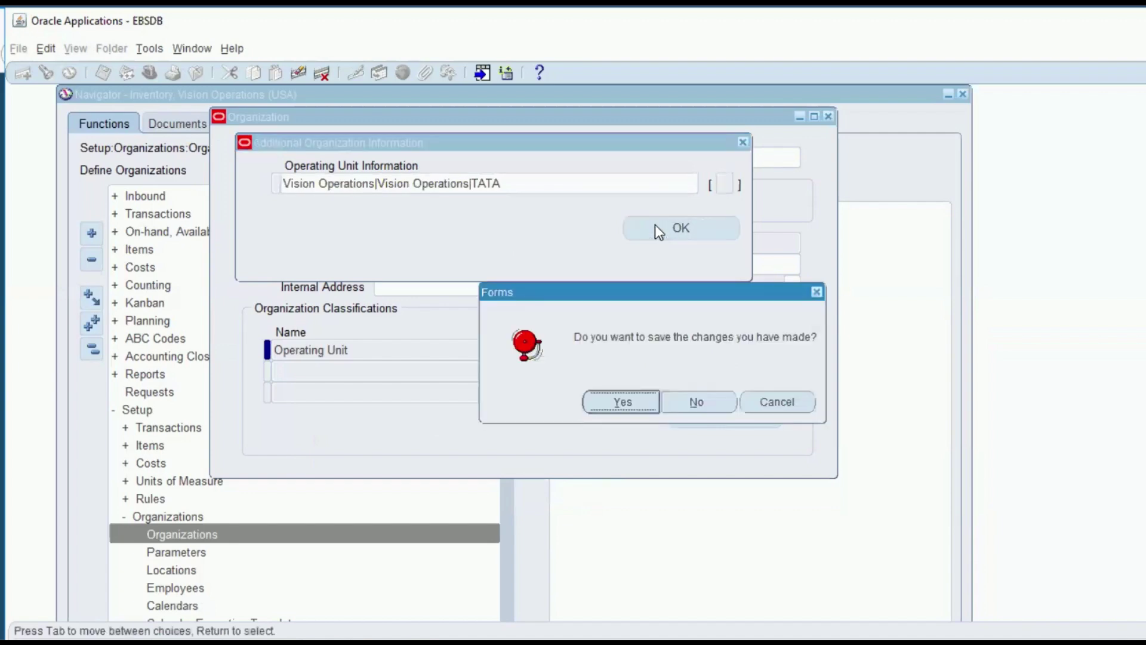
pyautogui.click(629, 400)
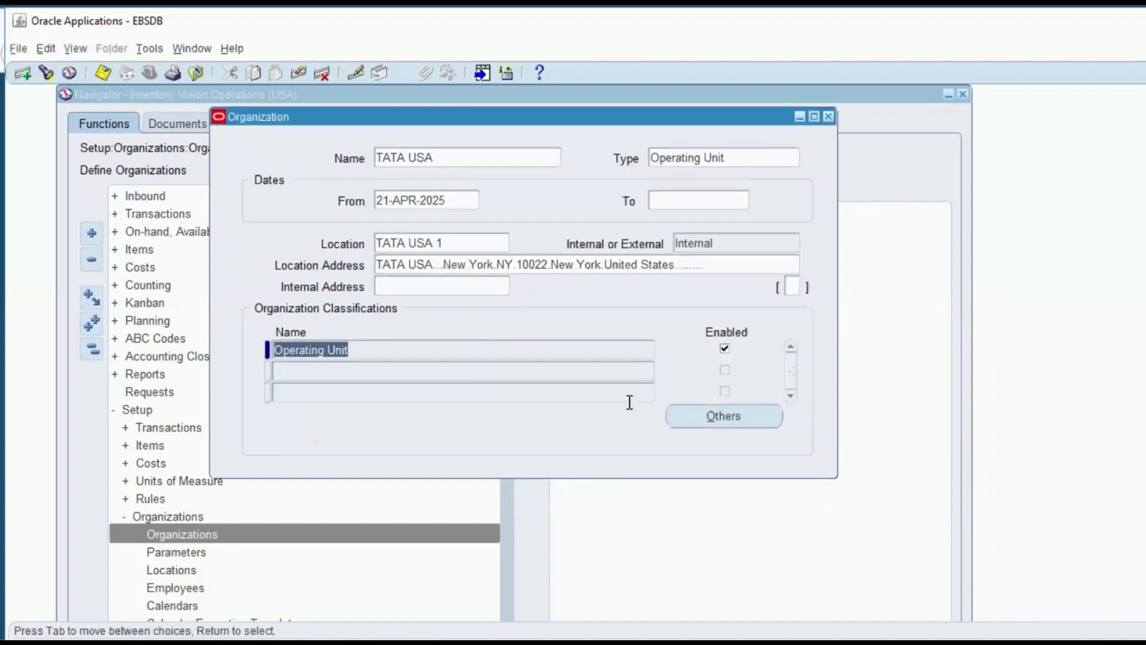
pyautogui.click(685, 418)
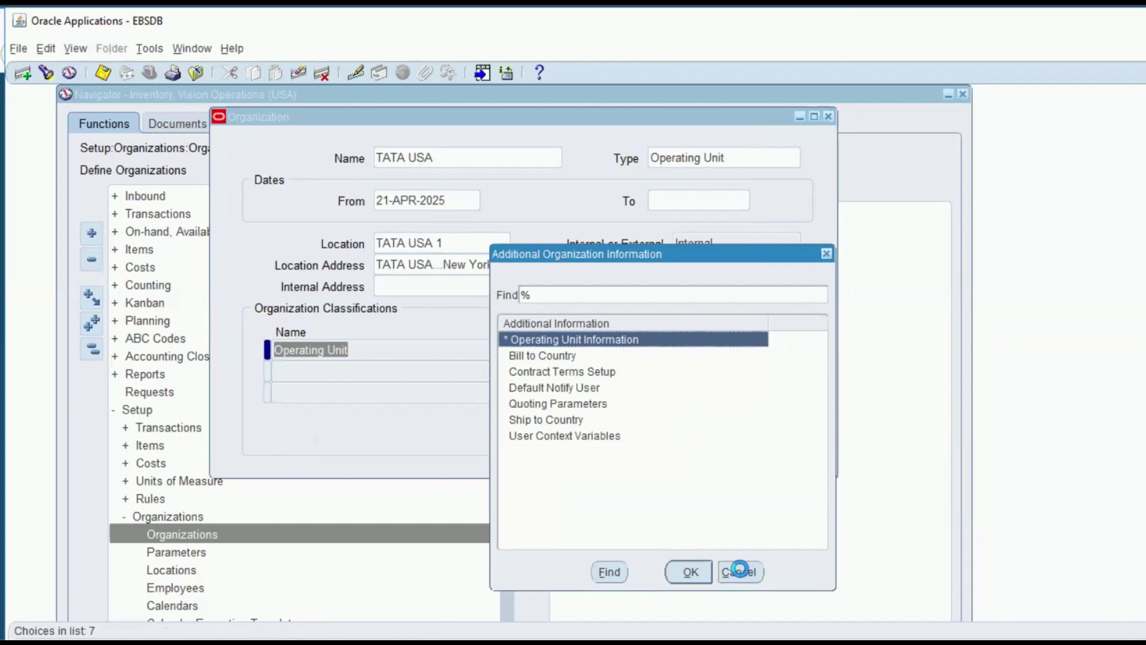
pyautogui.click(736, 570)
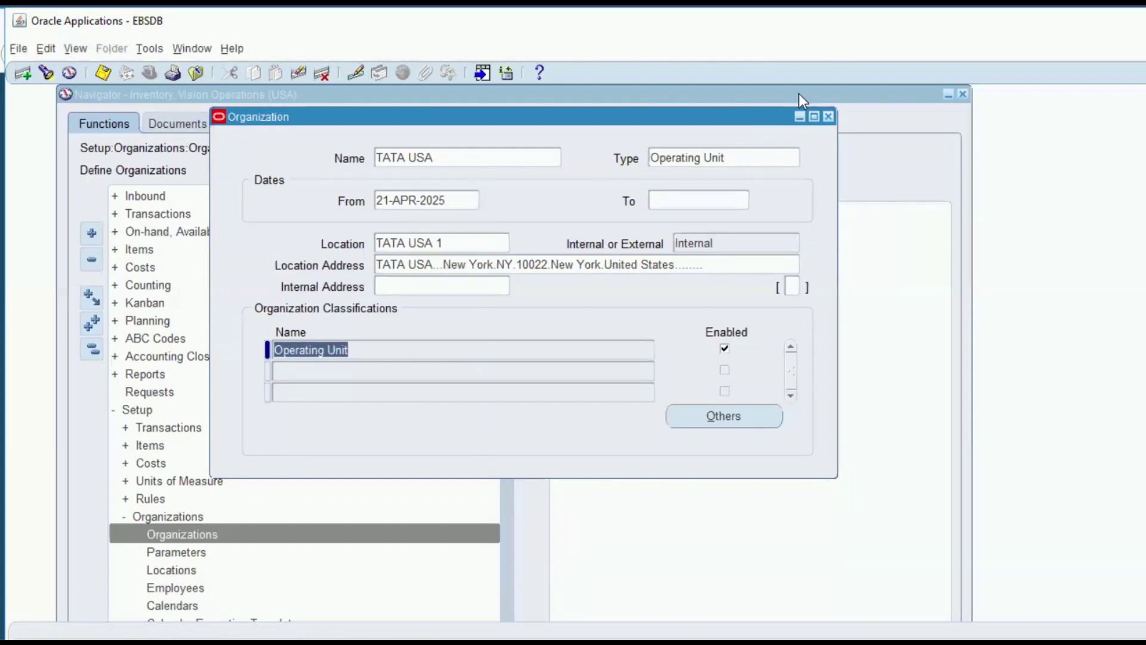
# Step: Switch to the INV Class 1 workbook in Excel and add number 14 below the last topic number
pyautogui.click(395, 643)
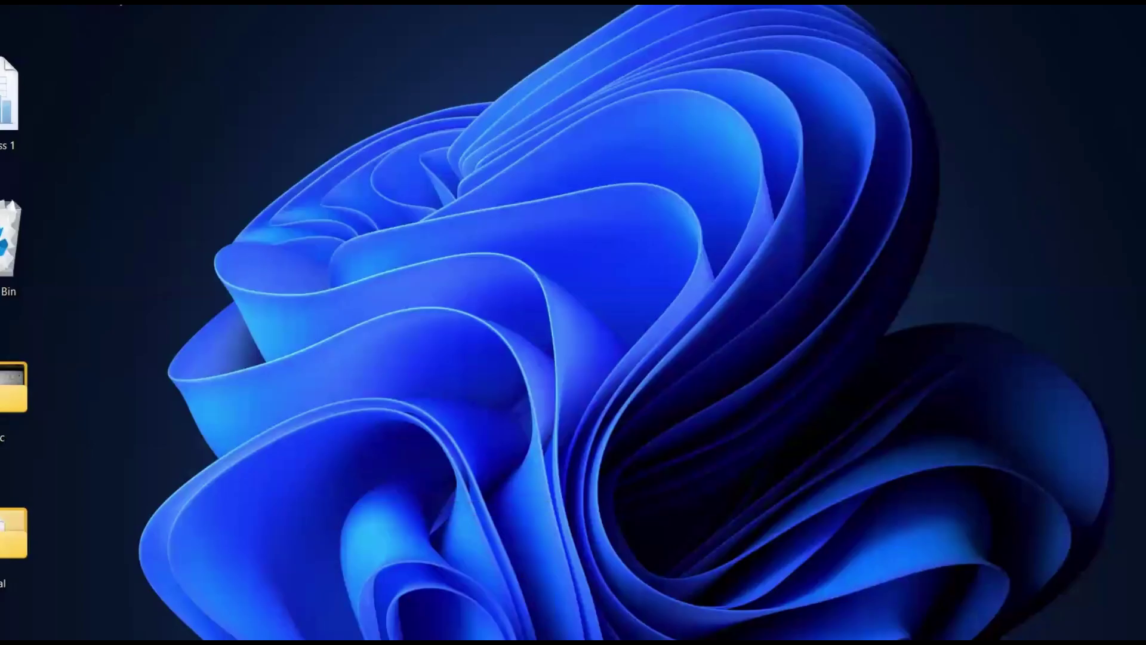
pyautogui.moveTo(363, 640)
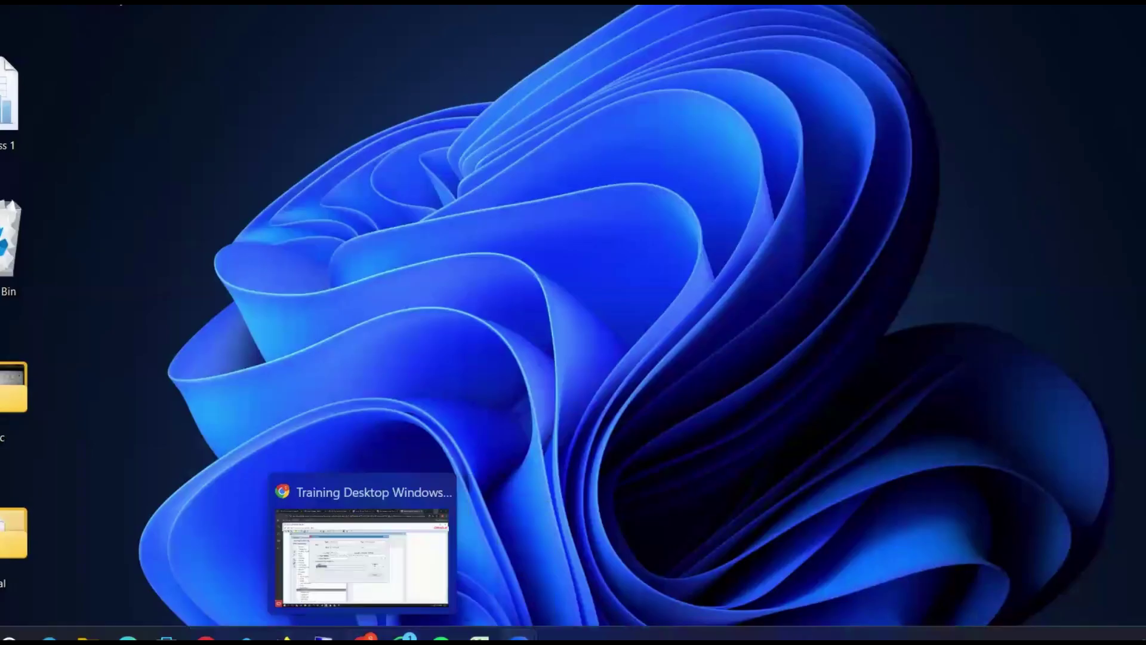
pyautogui.moveTo(480, 640)
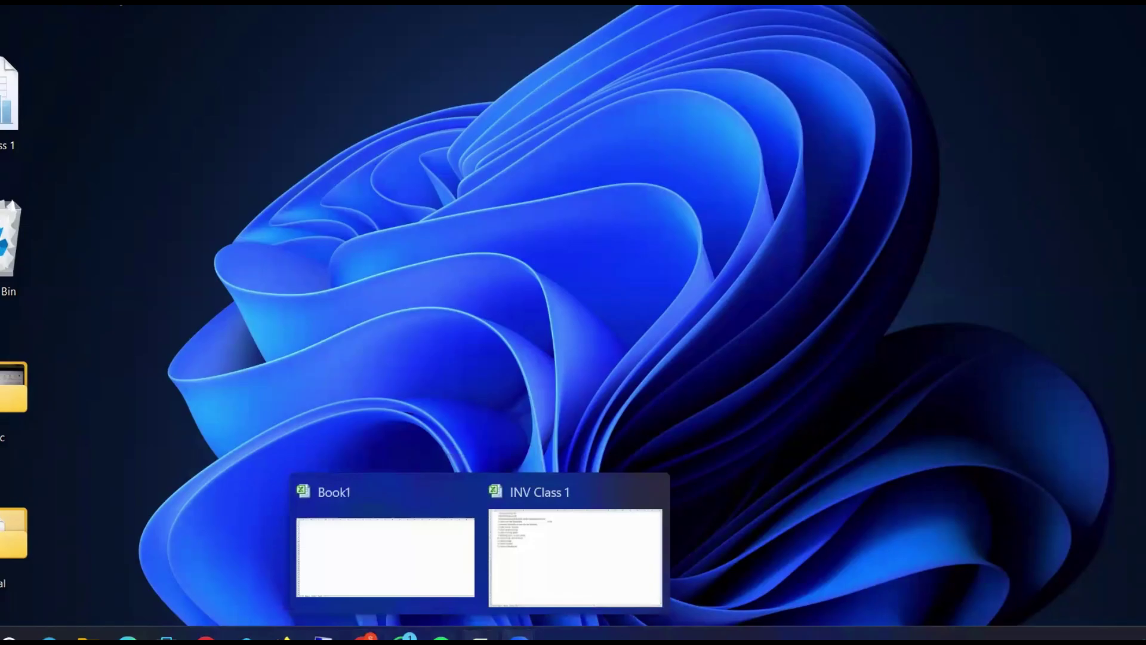
pyautogui.click(531, 541)
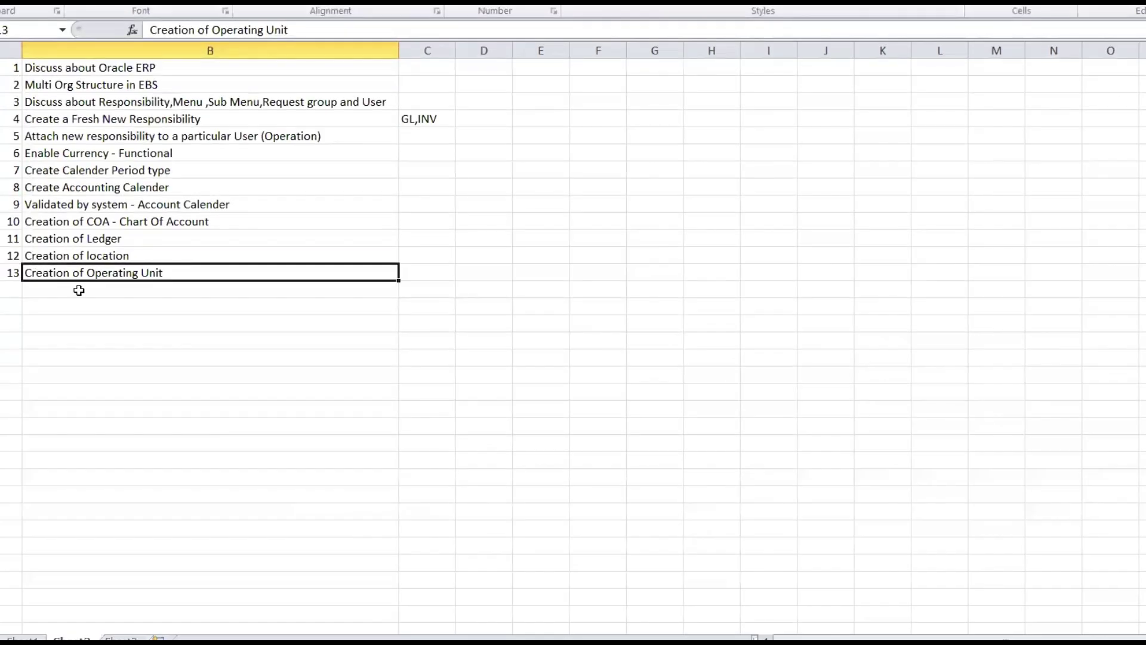
pyautogui.click(74, 368)
pyautogui.click(14, 290)
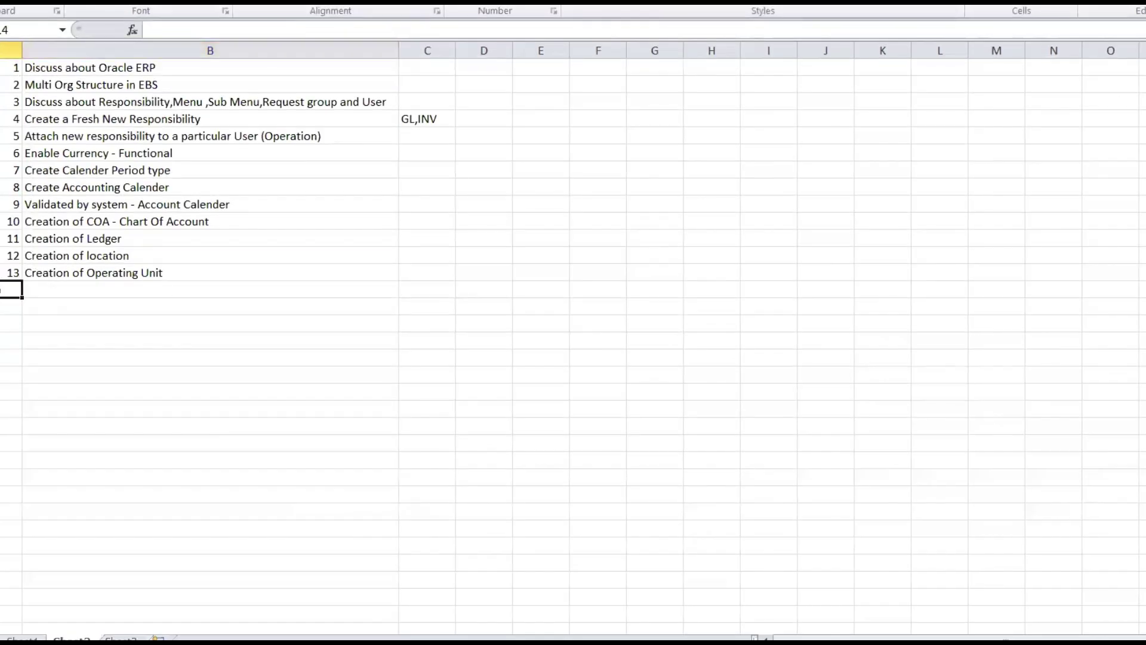
pyautogui.write('14')
pyautogui.press('Tab')
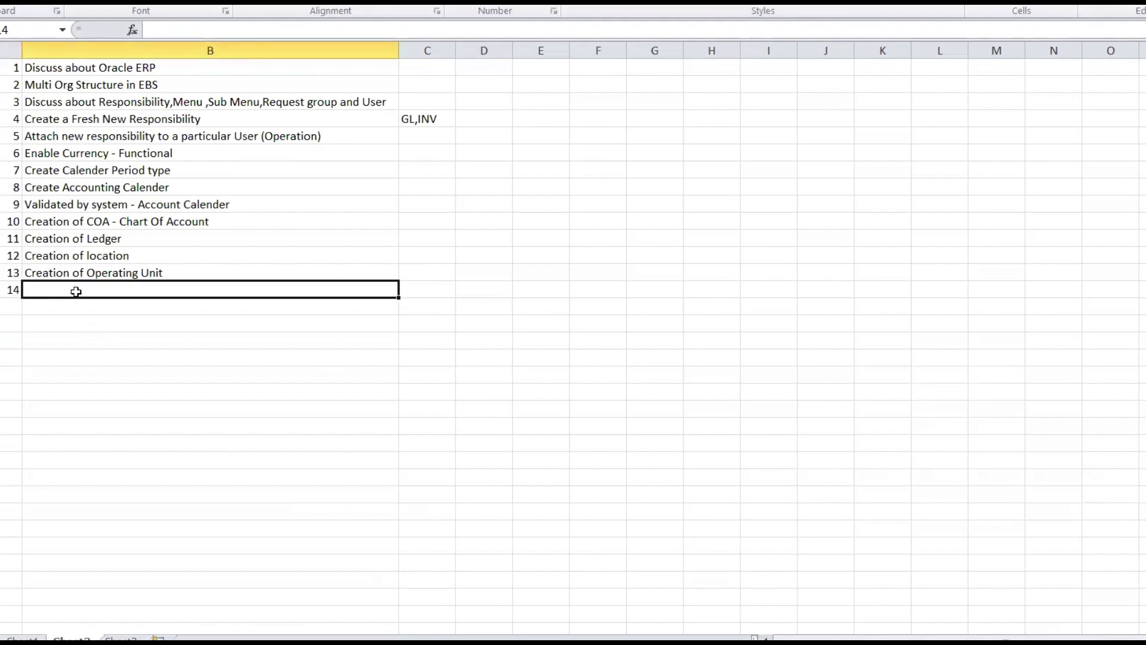
# Step: Change topic 12 in the list to "Creation of OU location"
pyautogui.click(132, 257)
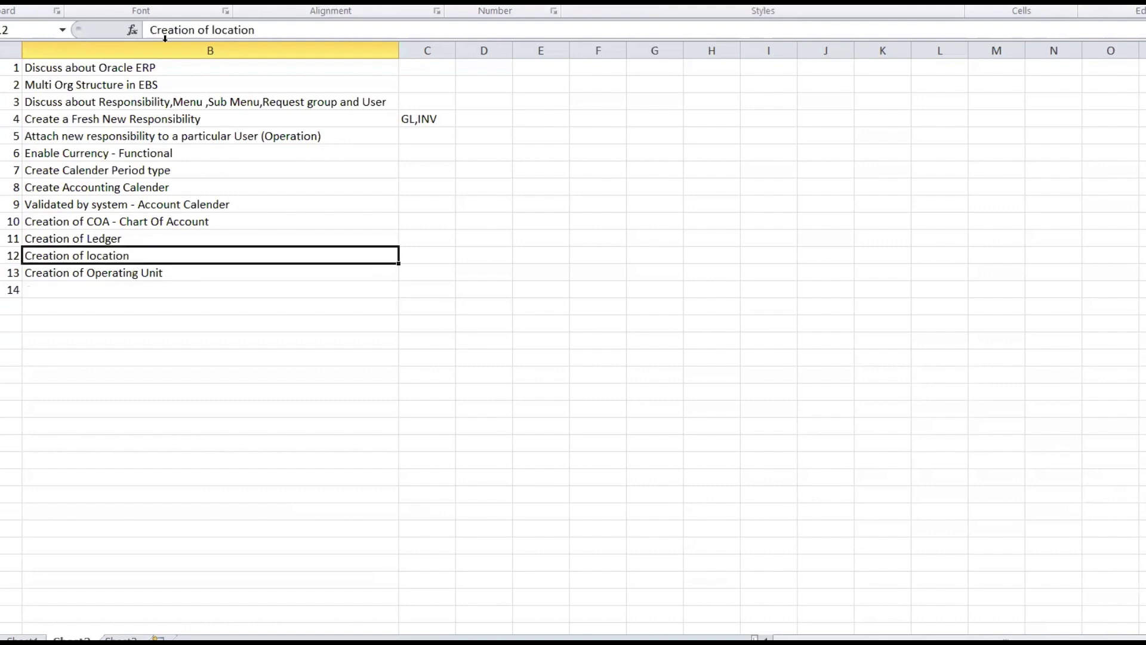
pyautogui.click(212, 30)
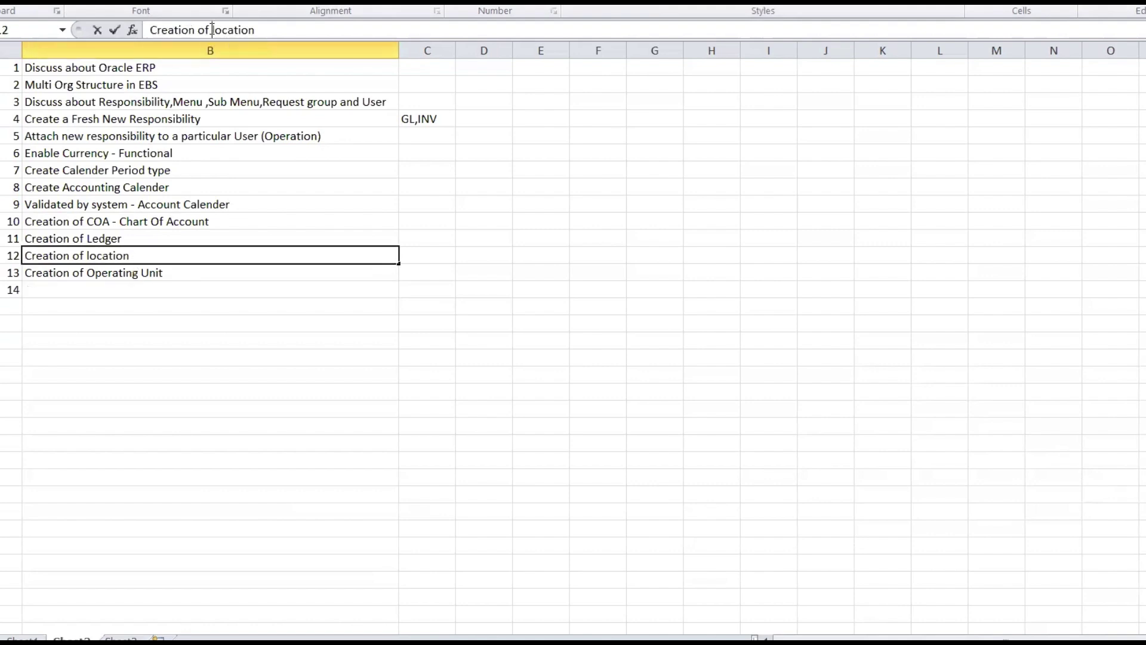
pyautogui.write('OU')
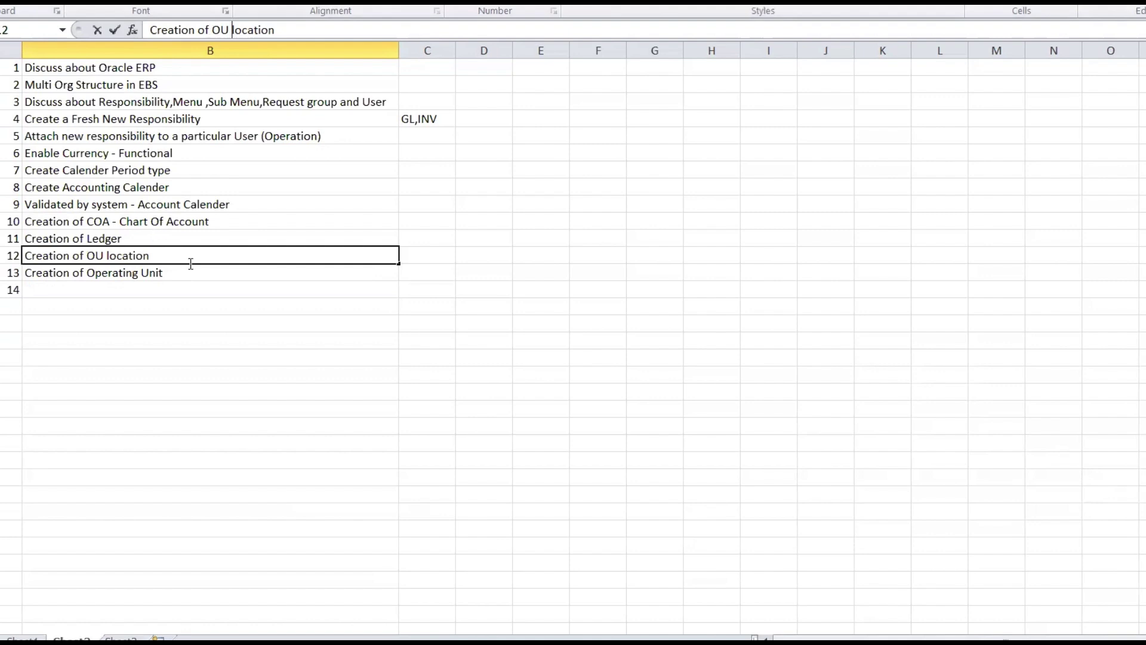
pyautogui.click(167, 287)
# Step: Copy topic 12 into row 14 and change the copy to "Creation of INV location"
pyautogui.click(152, 259)
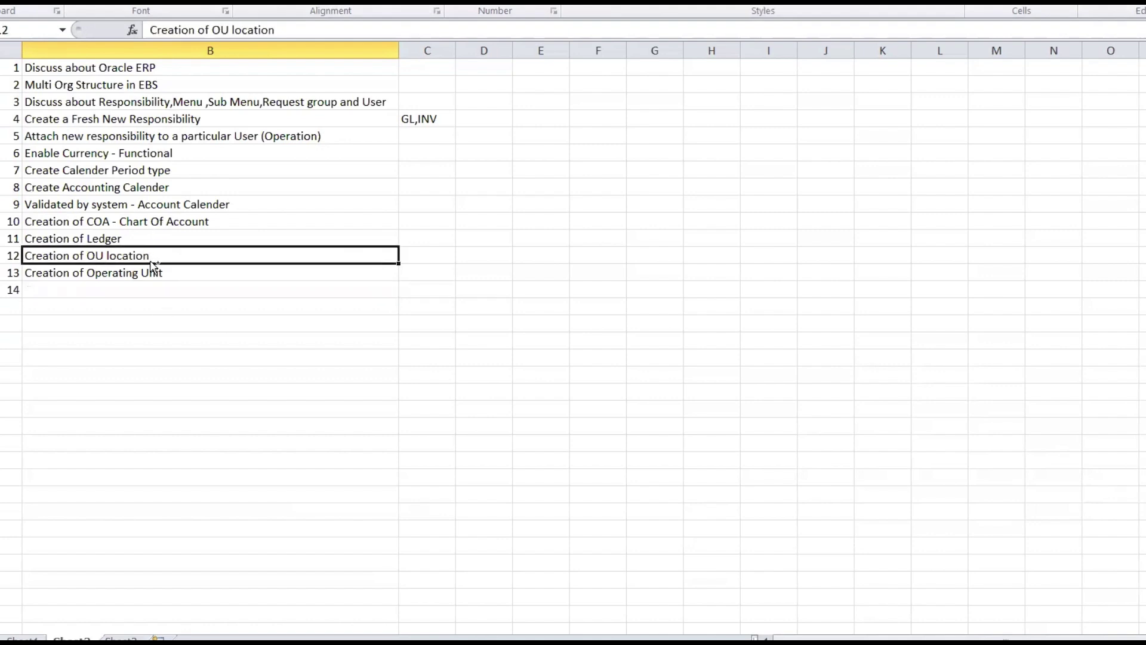
pyautogui.hotkey('ctrl', 'c')
pyautogui.click(84, 289)
pyautogui.hotkey('ctrl', 'v')
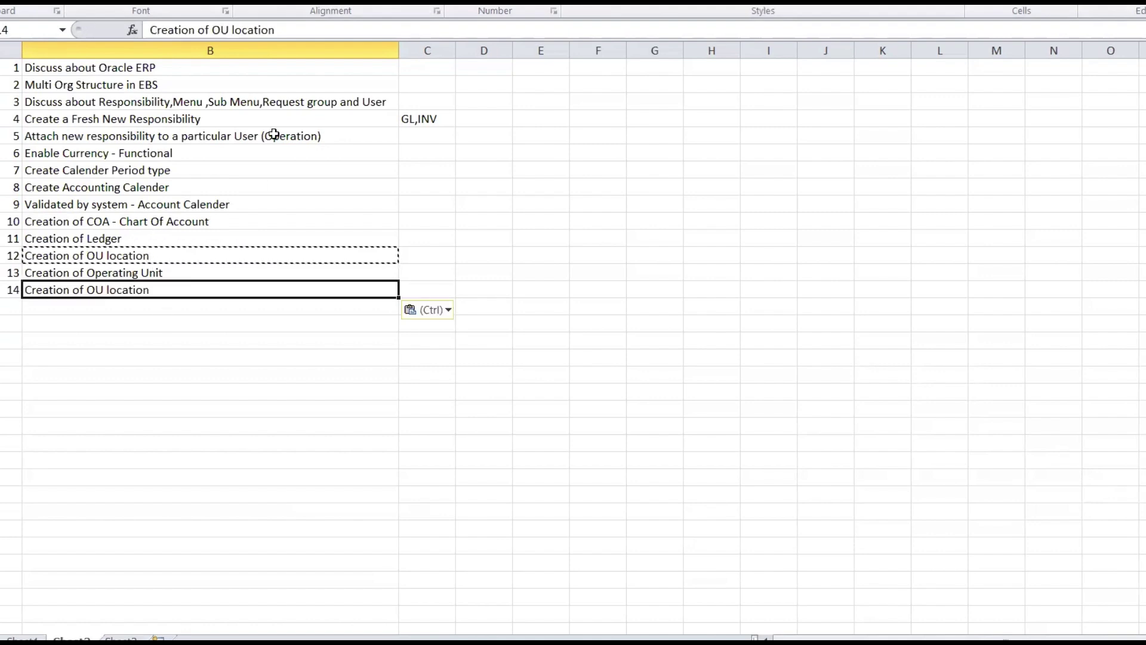
pyautogui.click(230, 30)
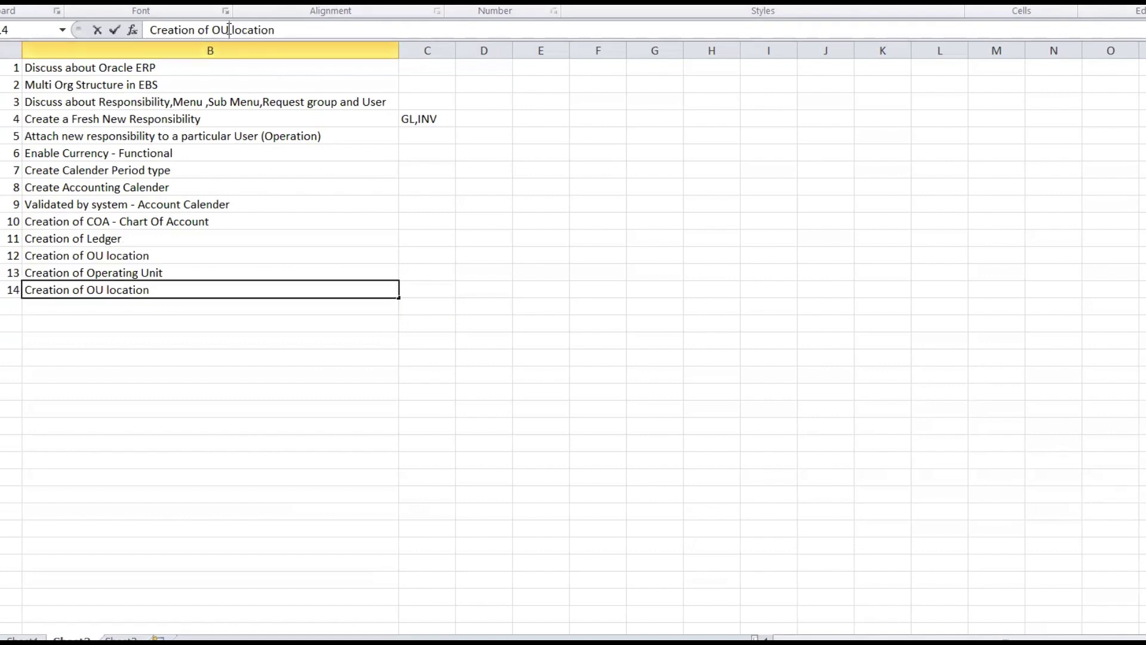
pyautogui.press('BackSpace')
pyautogui.press('BackSpace')
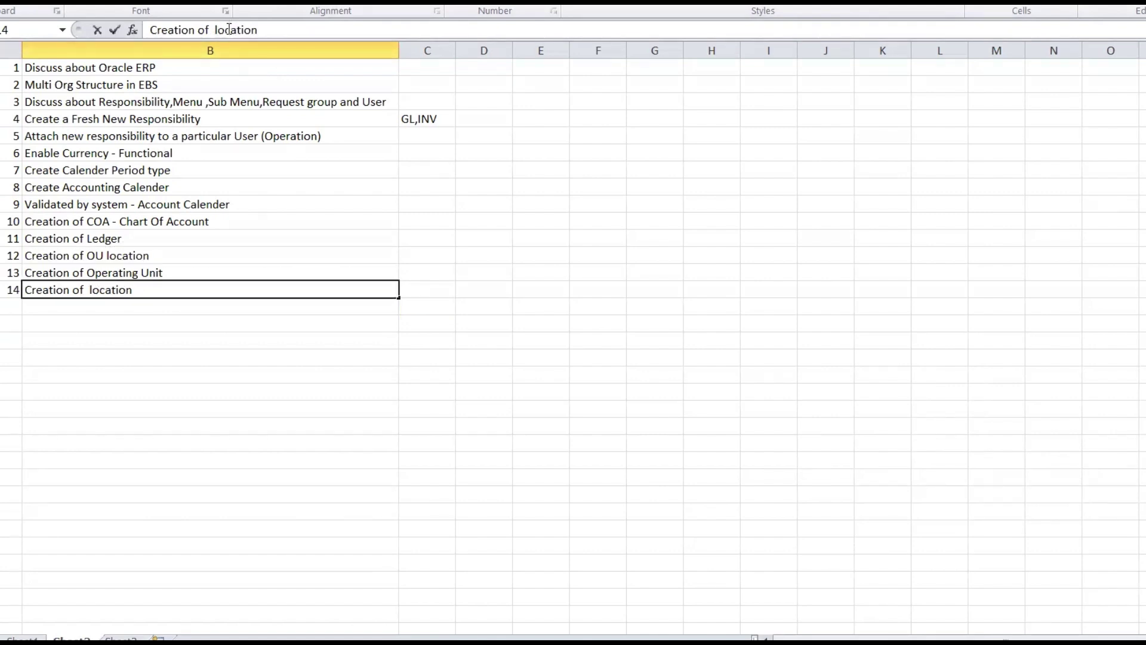
pyautogui.write('INV')
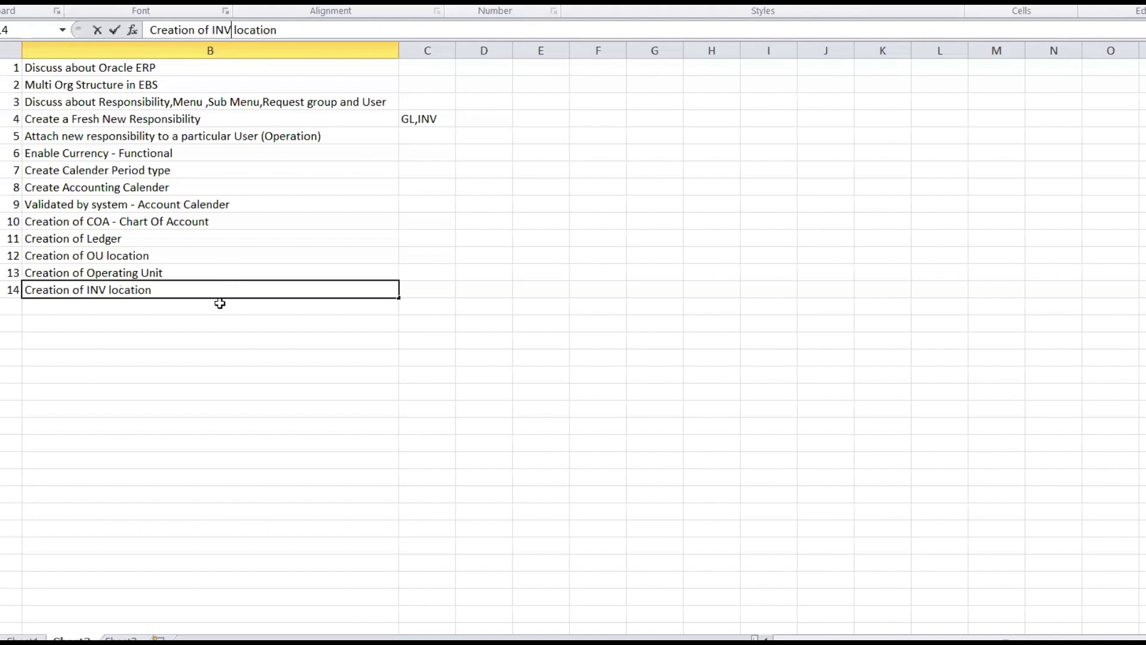
pyautogui.press('Return')
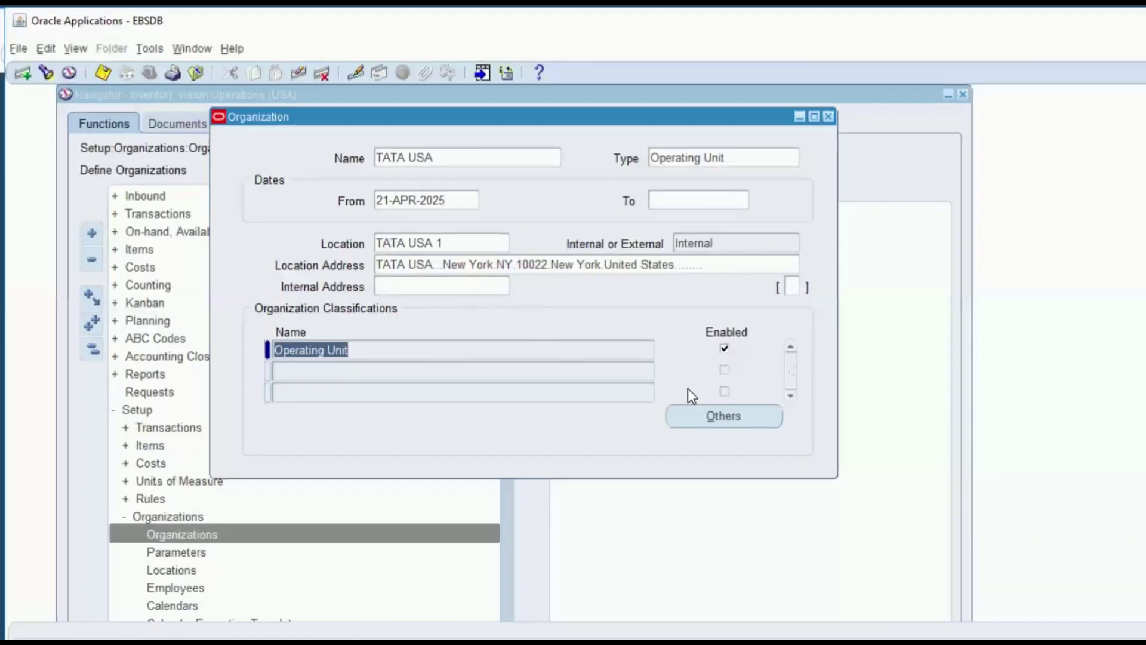
# Step: In Oracle Applications, close the Organization form and start a new location named TATA INV Location
pyautogui.click(829, 115)
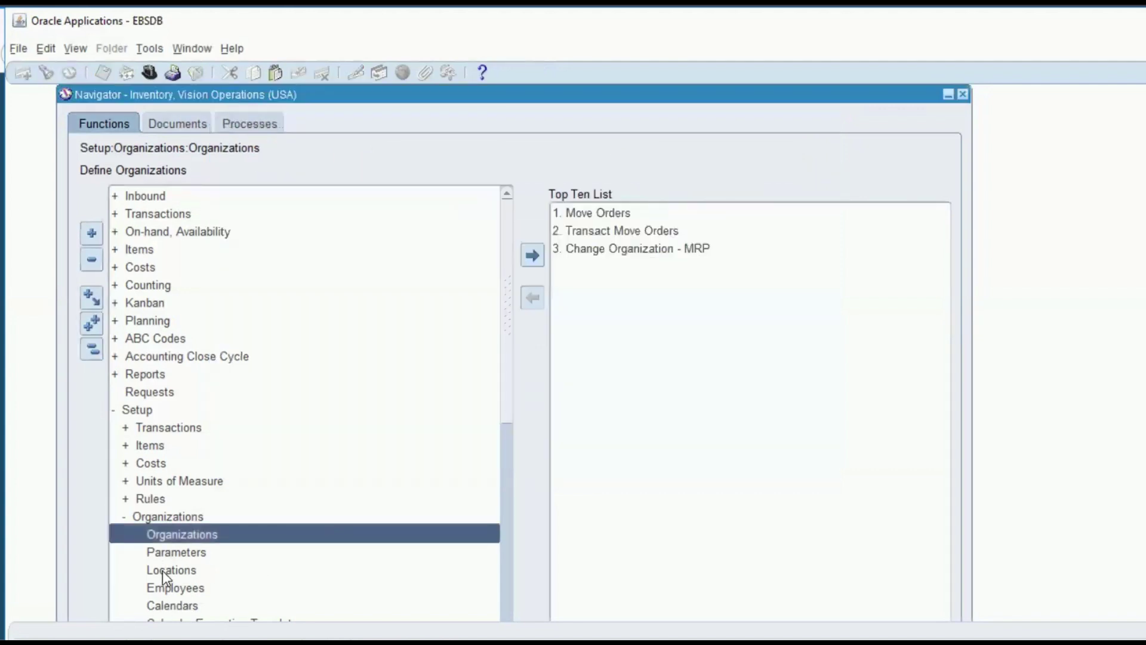
pyautogui.doubleClick(163, 570)
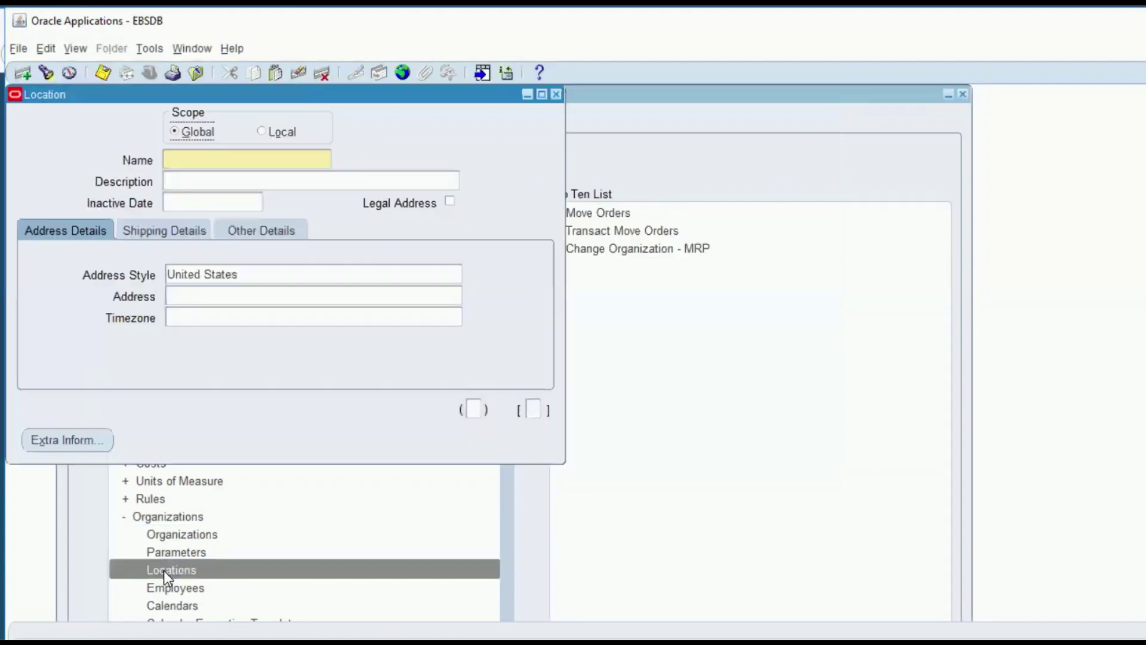
pyautogui.click(178, 161)
pyautogui.write('TATA')
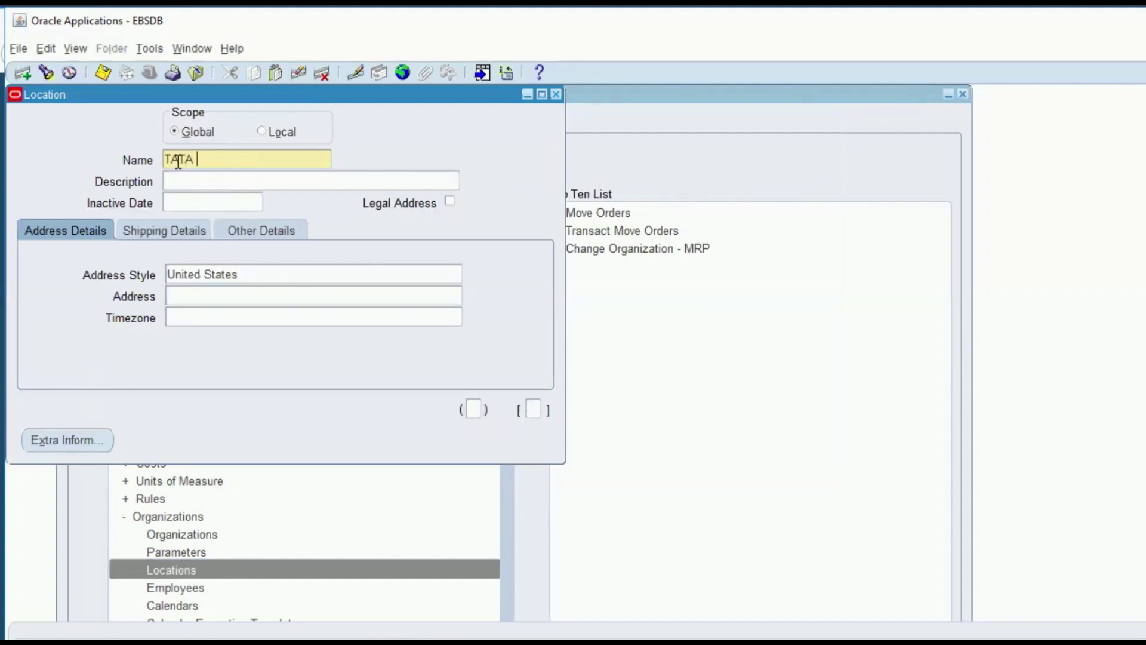
pyautogui.write(' INV Location')
pyautogui.press('Tab')
# Step: Copy the new location's name, TATA INV Location, into its description
pyautogui.click(270, 160)
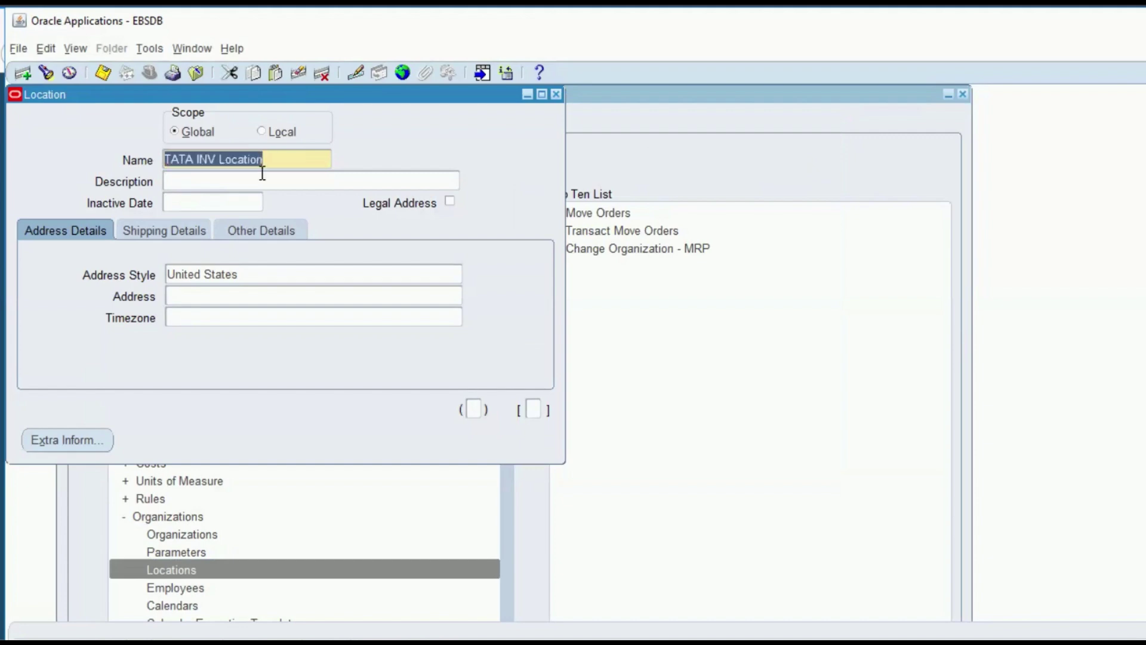
pyautogui.click(229, 179)
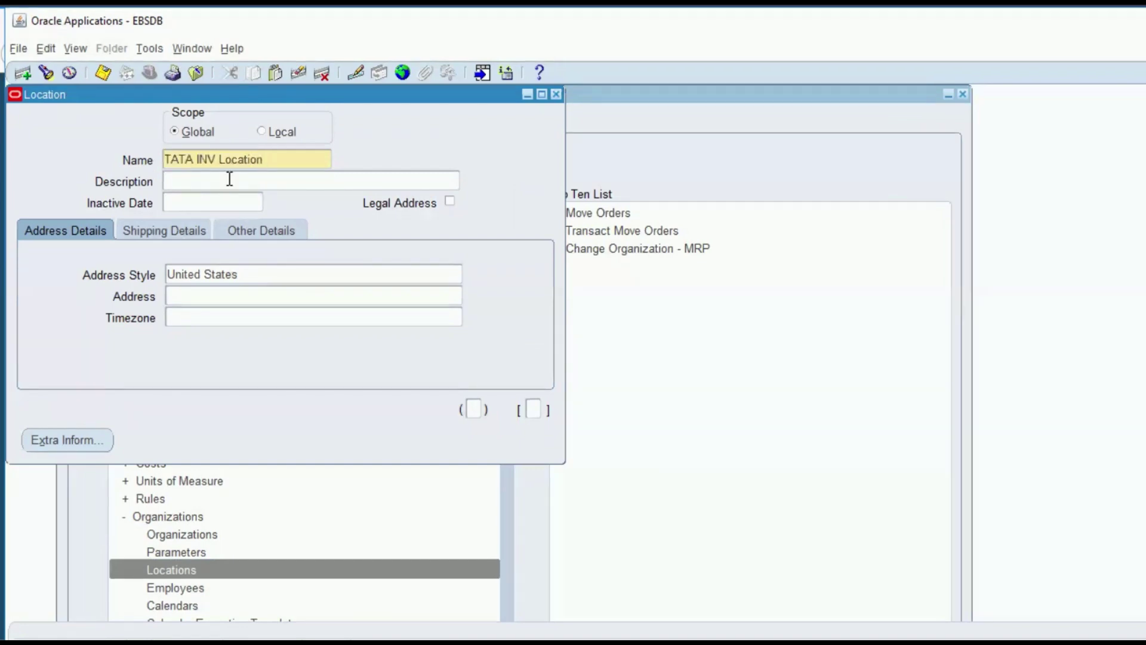
pyautogui.hotkey('ctrl', 'v')
pyautogui.press('Tab')
pyautogui.click(224, 196)
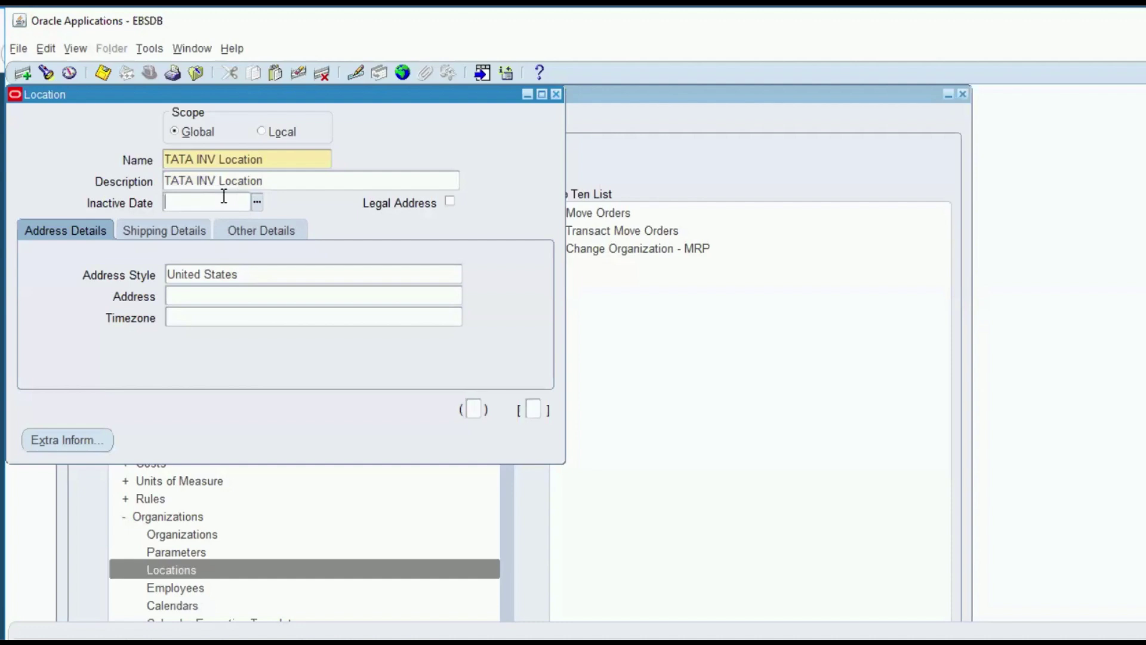
# Step: Set the location's first address line to TATA INV Location, its city to New York and its state to NY
pyautogui.click(227, 297)
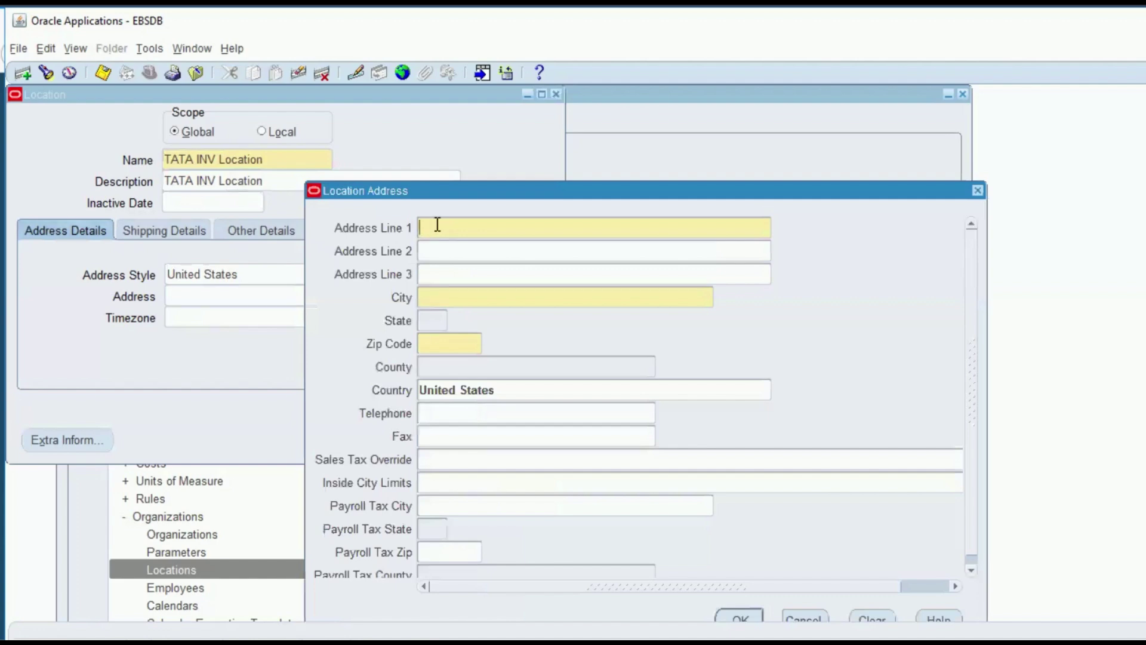
pyautogui.write('TATA INV Location')
pyautogui.click(446, 293)
pyautogui.write('New Y')
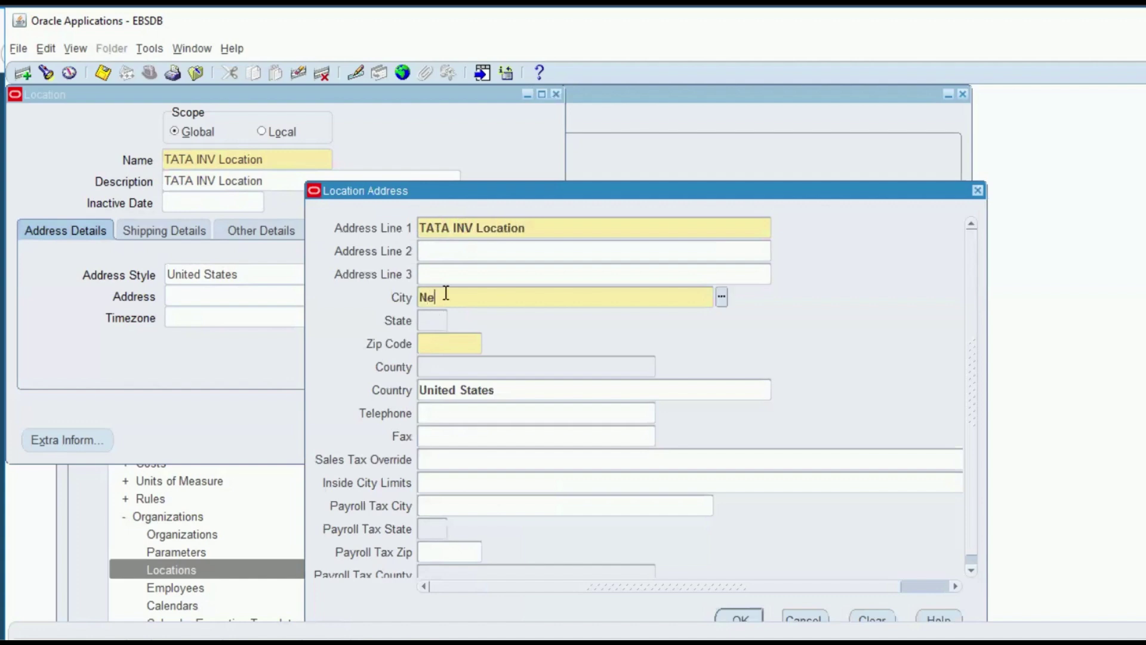
pyautogui.write('ork')
pyautogui.press('Tab')
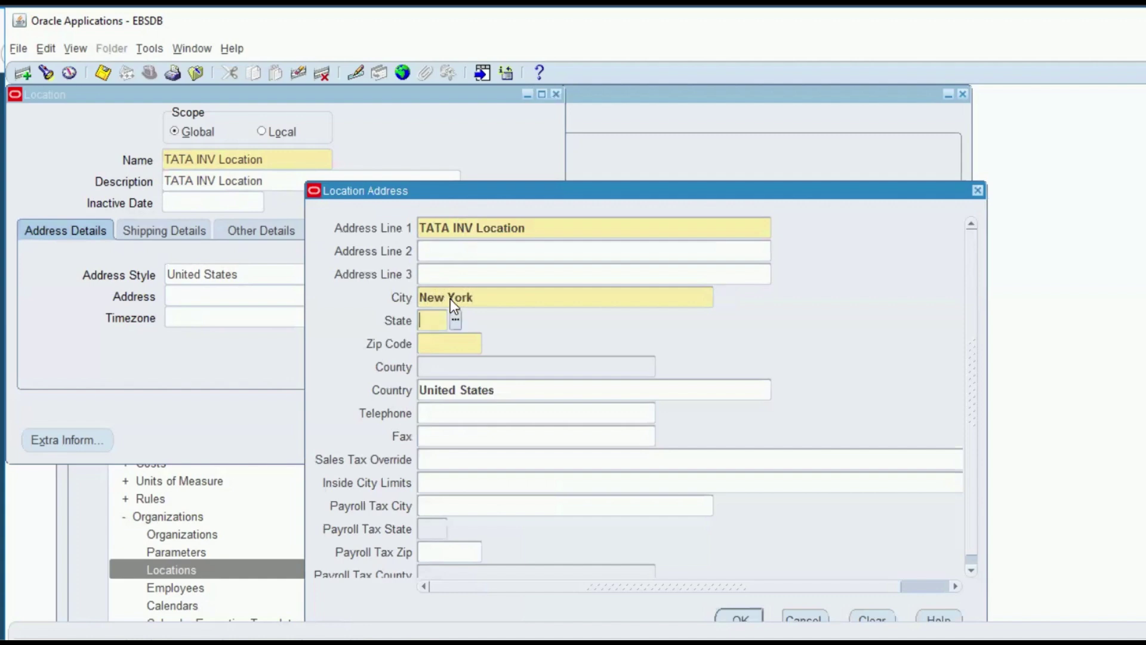
pyautogui.write('NY')
pyautogui.press('Tab')
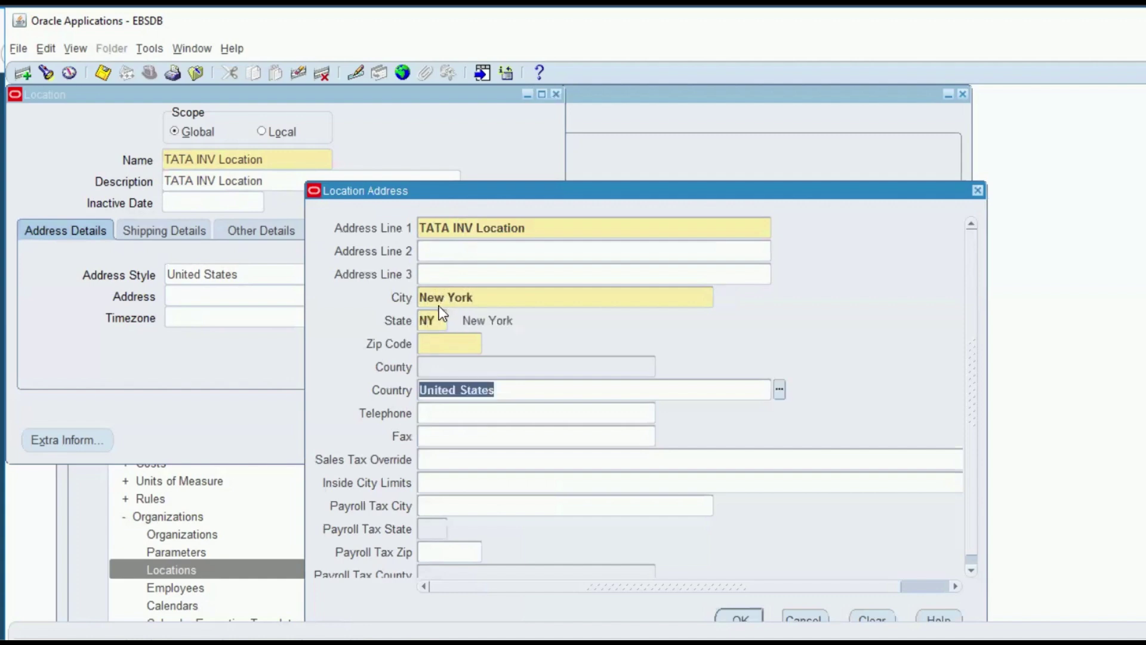
# Step: Complete the location's address with its ZIP code and the county New York, and save the location
pyautogui.click(434, 355)
pyautogui.write('10022')
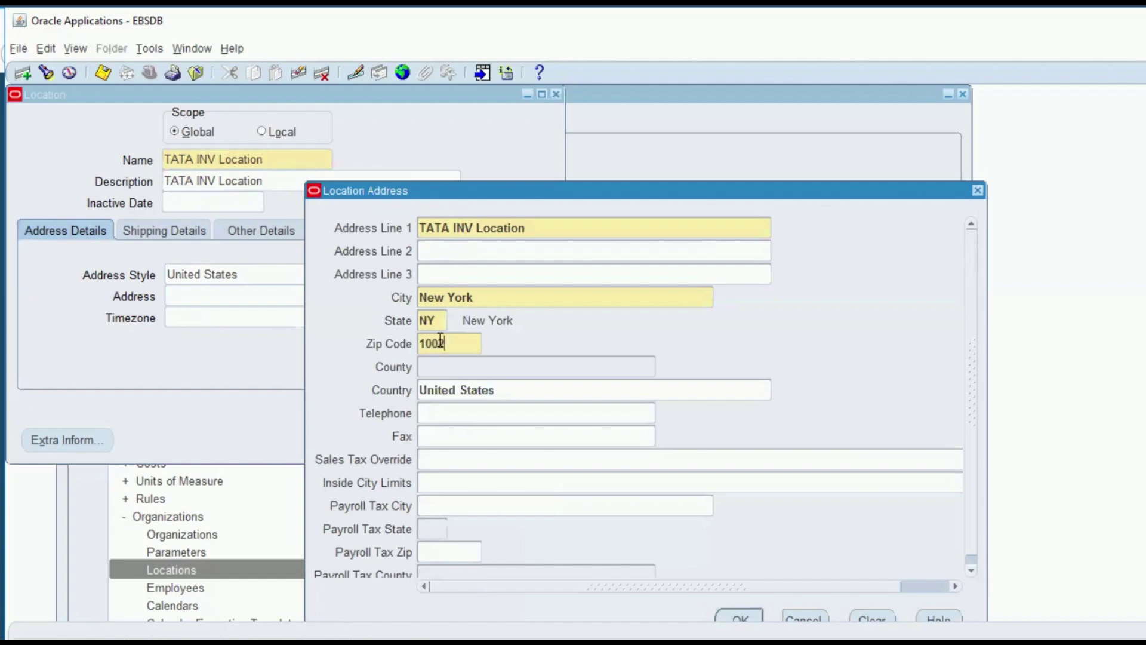
pyautogui.press('Tab')
pyautogui.write('New T')
pyautogui.press('BackSpace')
pyautogui.write('t')
pyautogui.press('BackSpace')
pyautogui.write('yp')
pyautogui.press('BackSpace')
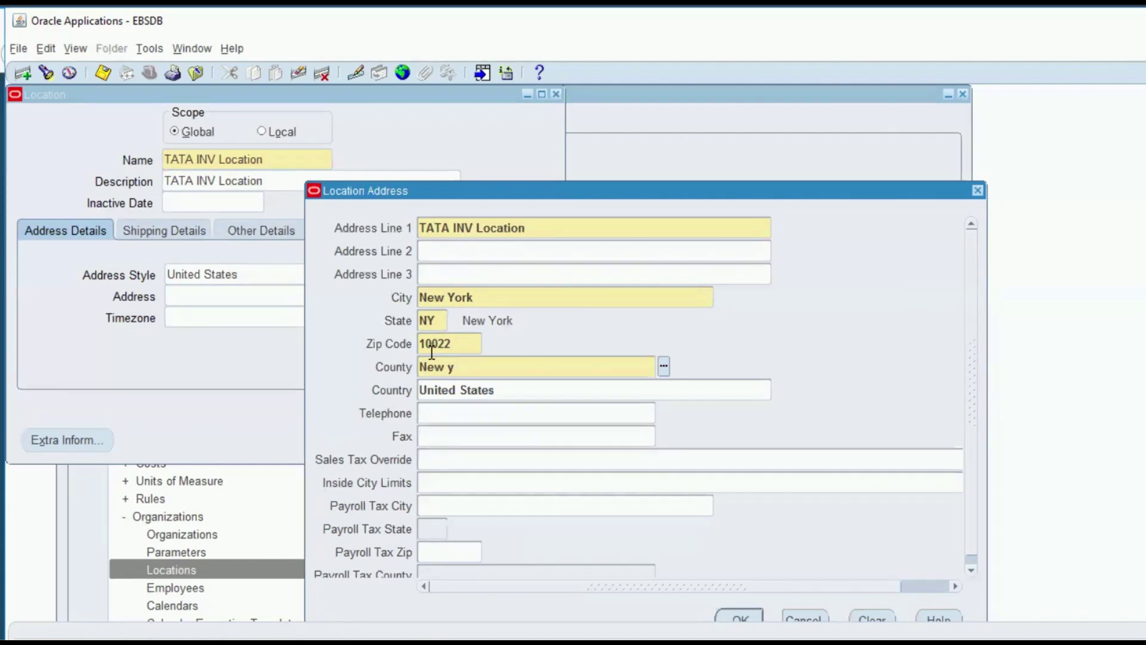
pyautogui.write('ork')
pyautogui.press('Tab')
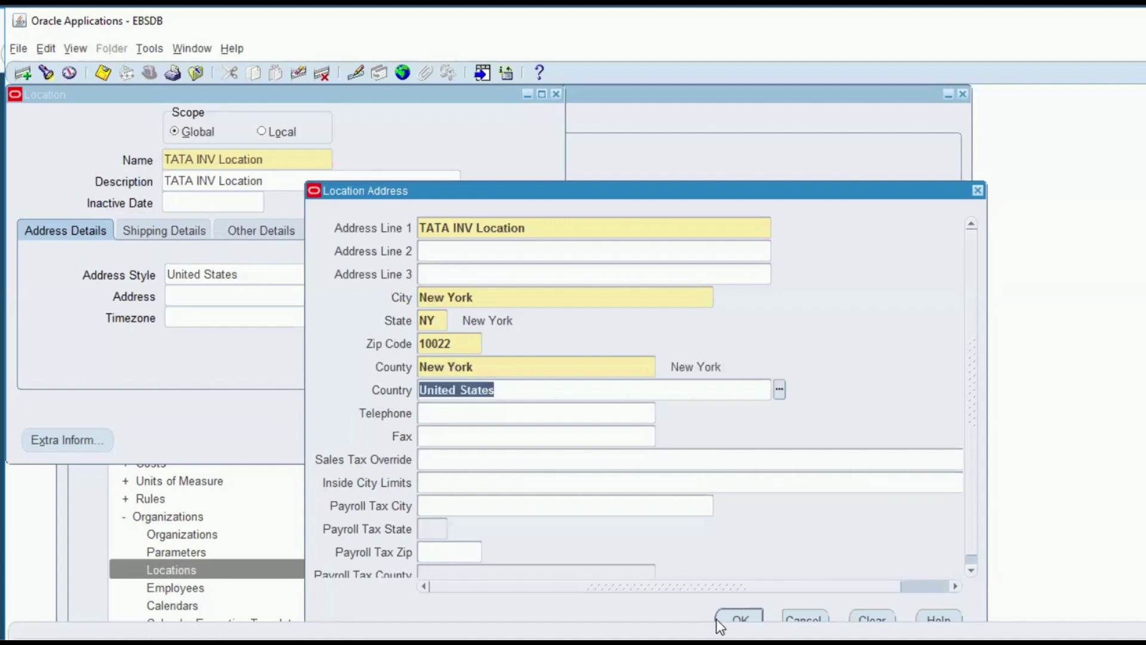
pyautogui.click(734, 618)
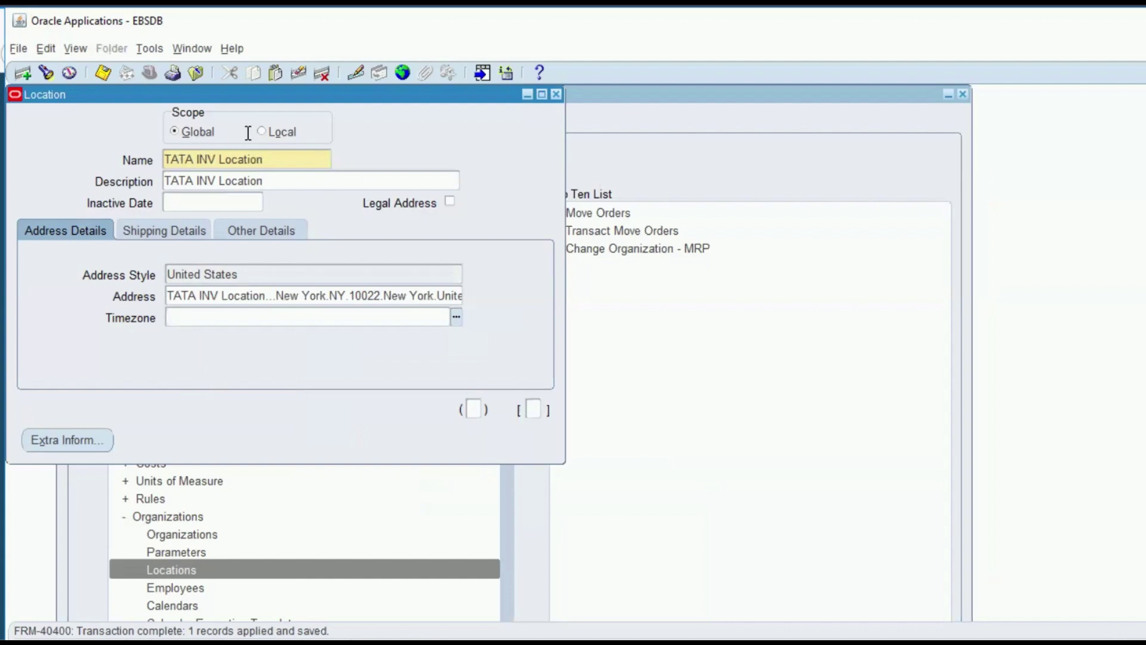
# Step: Close the Location form and start a new organization named TATA Inv Org
pyautogui.click(555, 93)
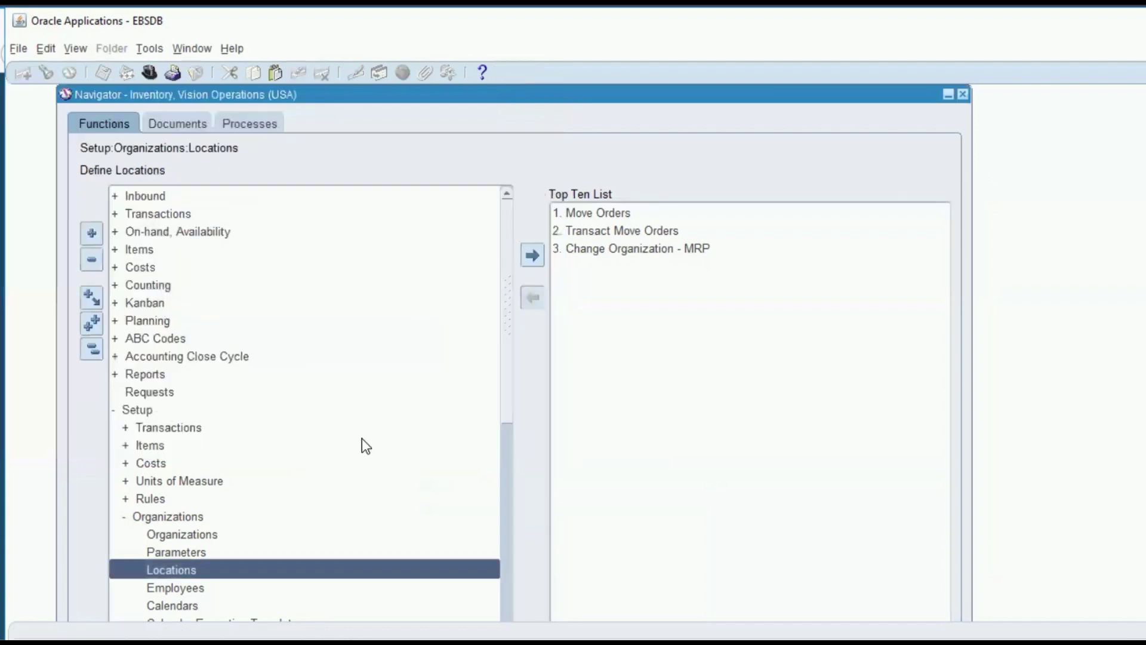
pyautogui.doubleClick(215, 533)
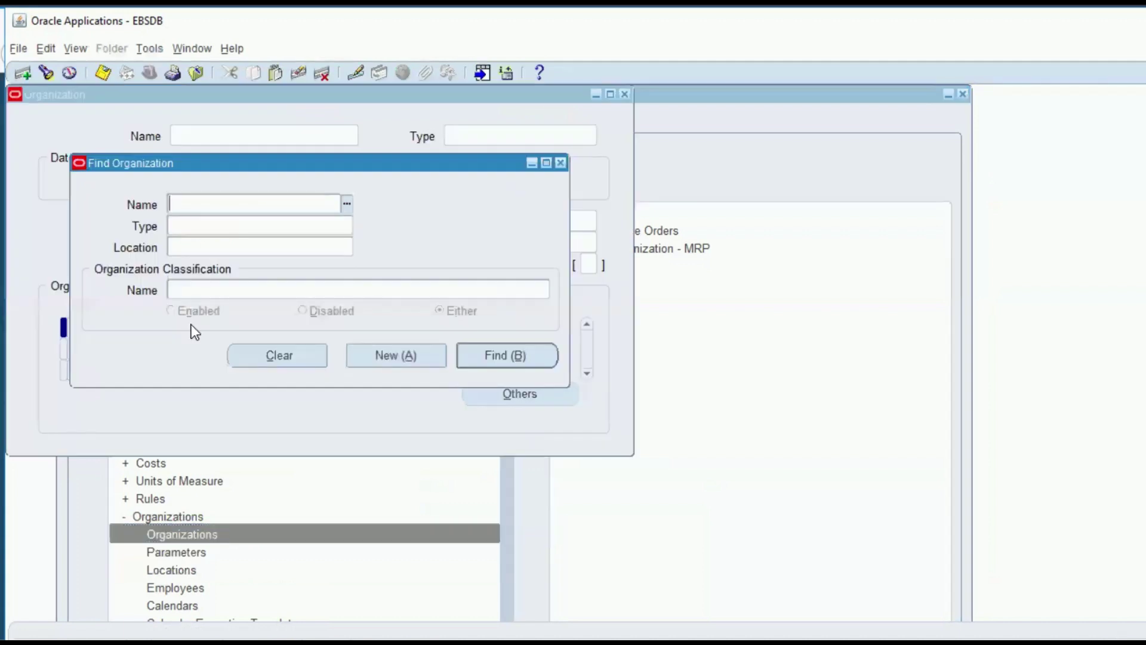
pyautogui.click(412, 358)
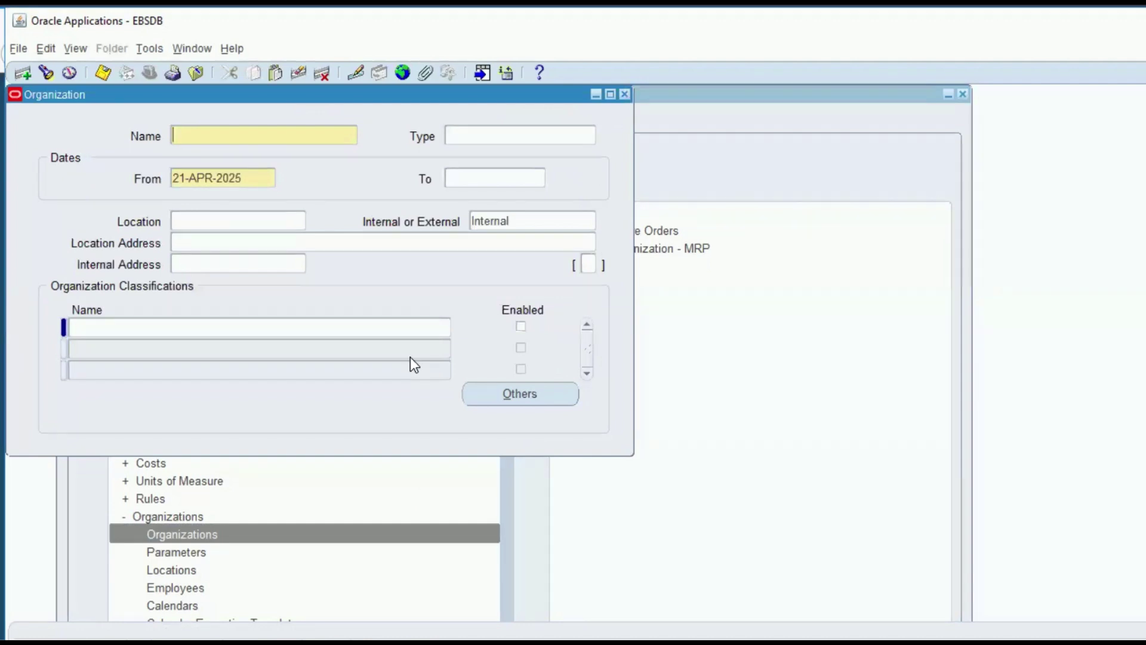
pyautogui.write('TATA Inv Org')
pyautogui.press('Tab')
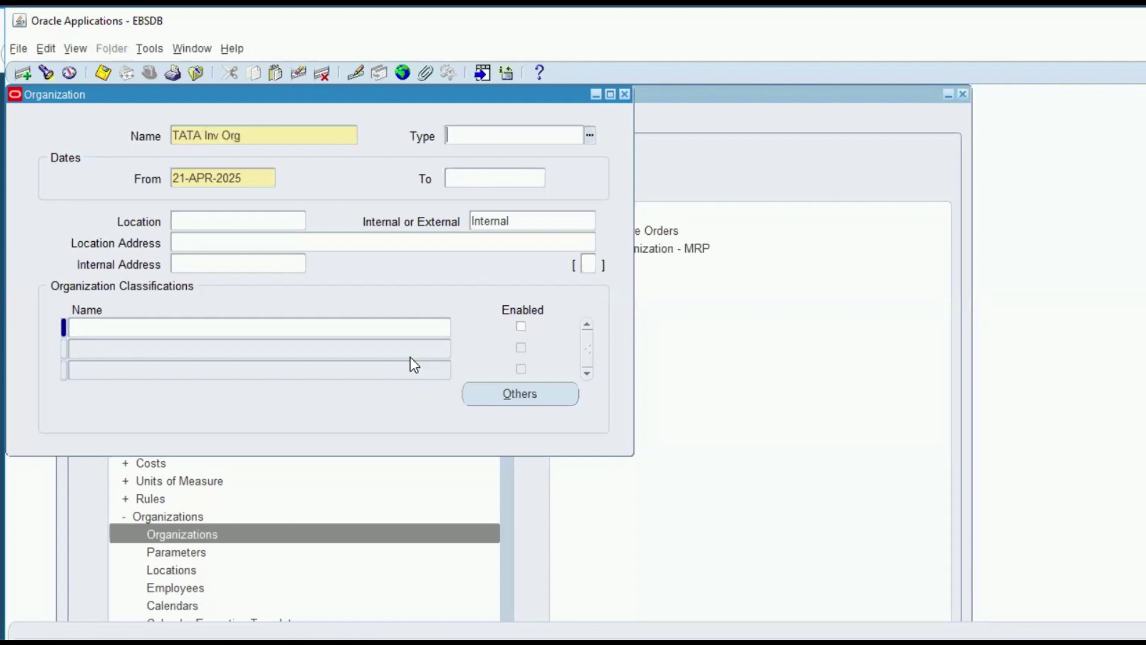
# Step: Assign TATA INV Location as the new organization's location and save the organization
pyautogui.click(201, 225)
pyautogui.write('TATA')
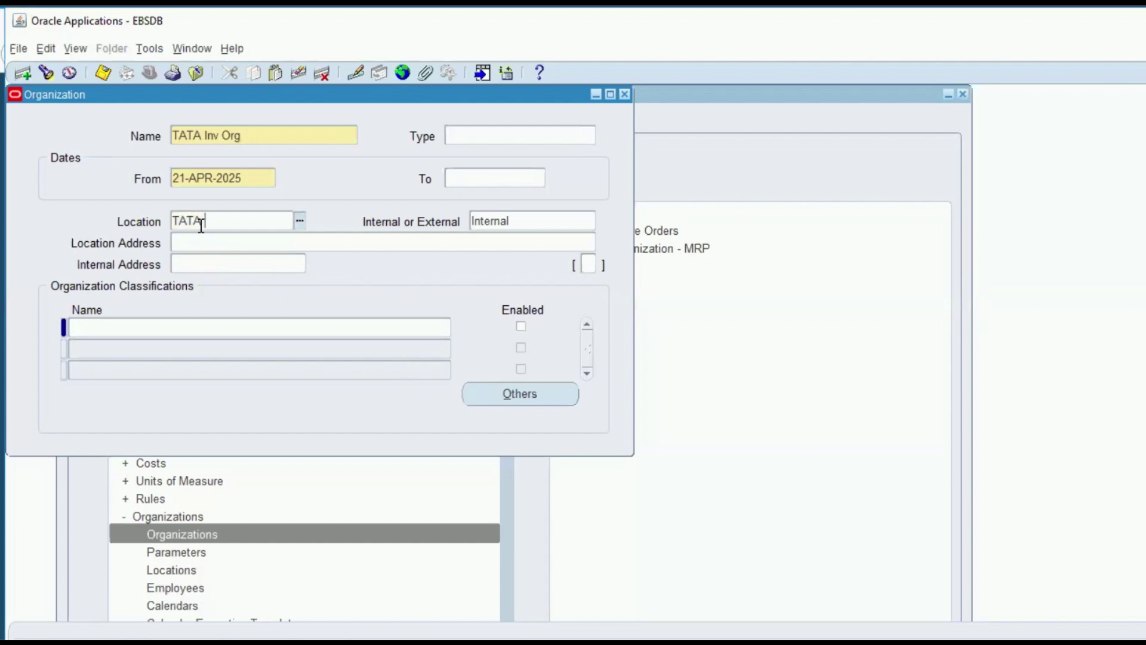
pyautogui.write(' InvT')
pyautogui.press('Tab')
pyautogui.click(241, 219)
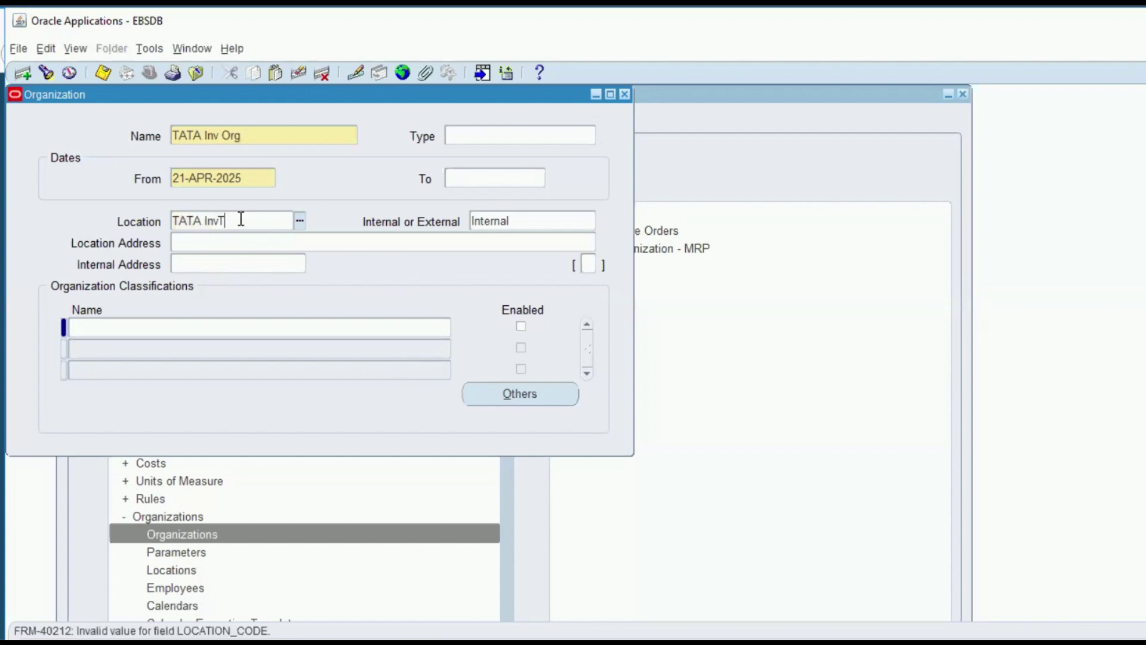
pyautogui.press('BackSpace')
pyautogui.write('%')
pyautogui.press('Tab')
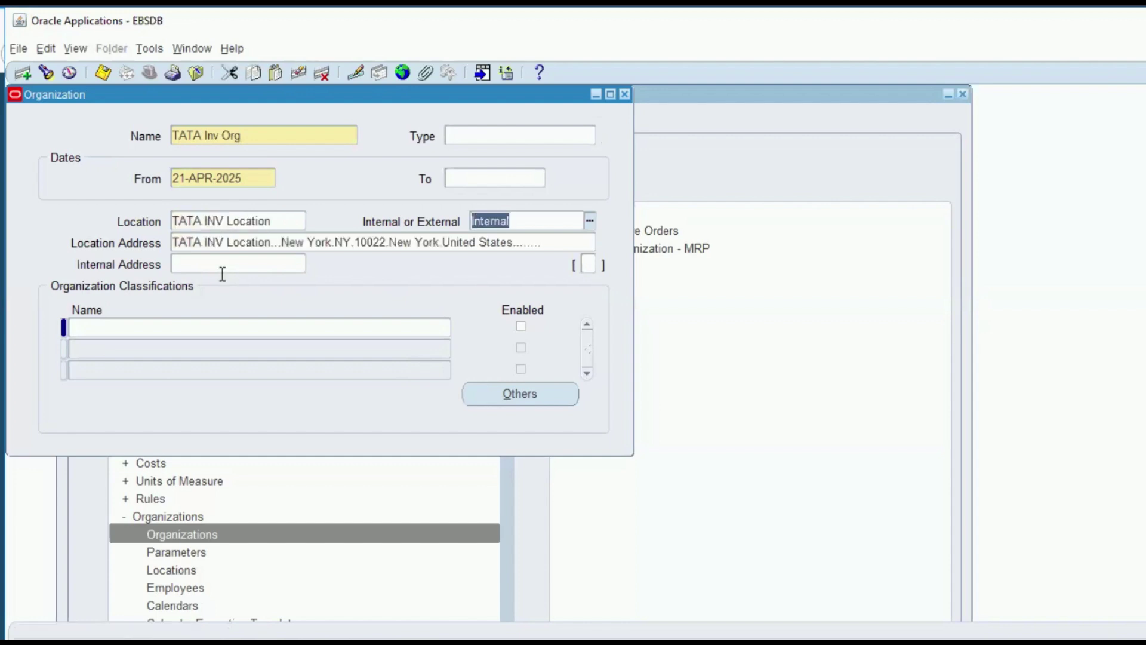
pyautogui.click(122, 328)
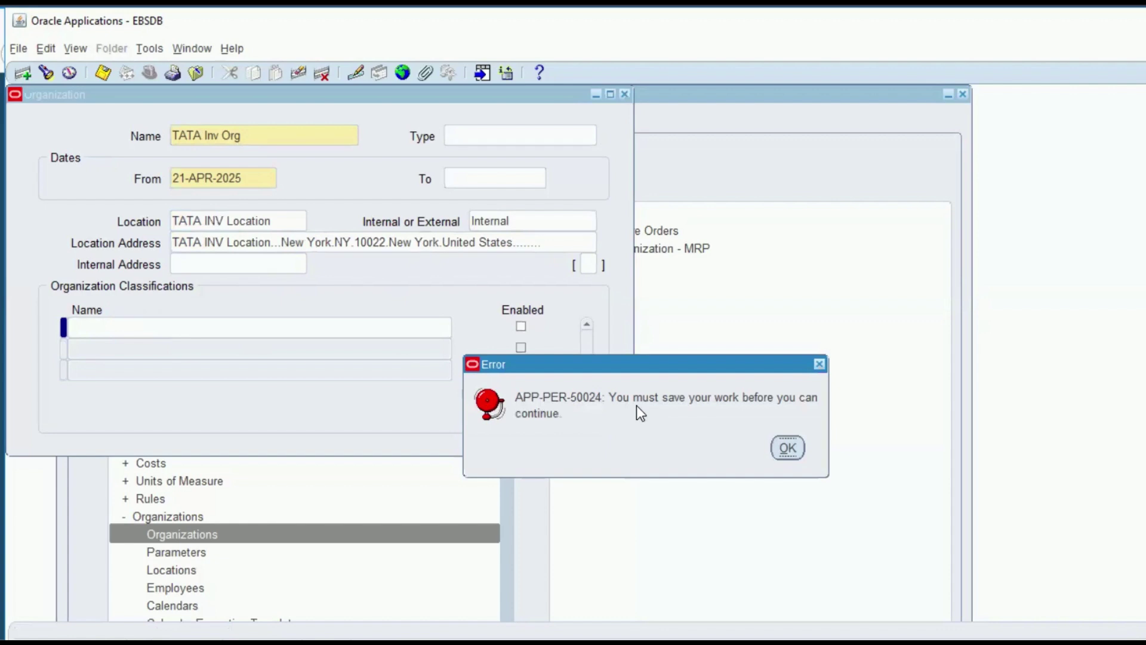
pyautogui.press('Return')
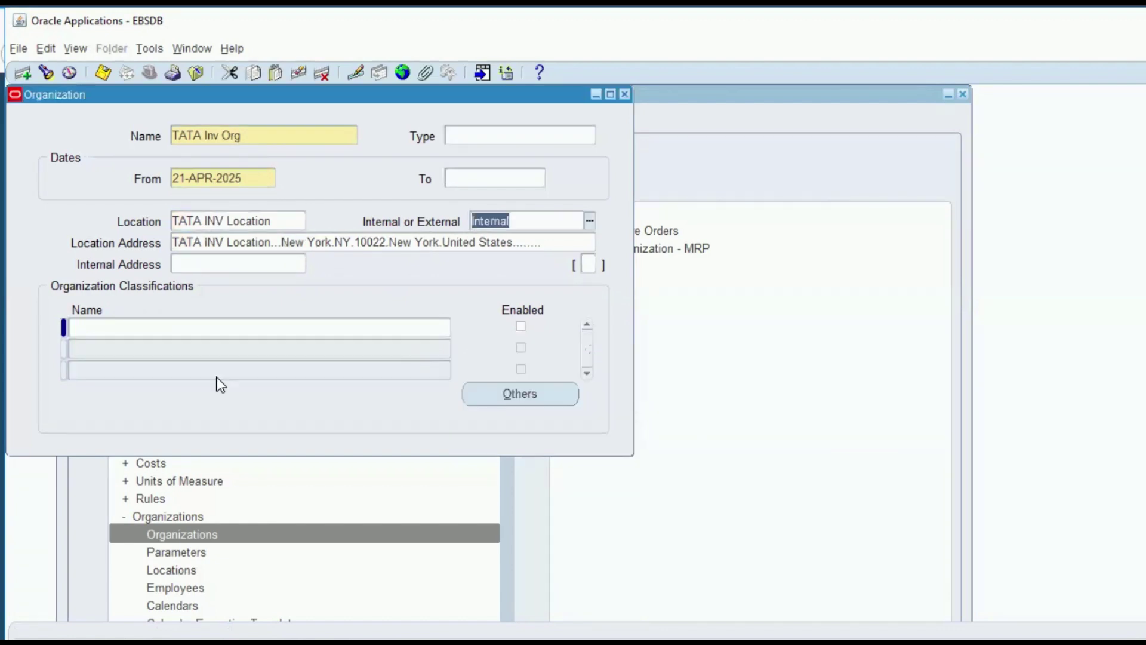
pyautogui.hotkey('ctrl', 's')
# Step: Add the enabled classification Inventory Organization to TATA Inv Org and save it
pyautogui.click(121, 328)
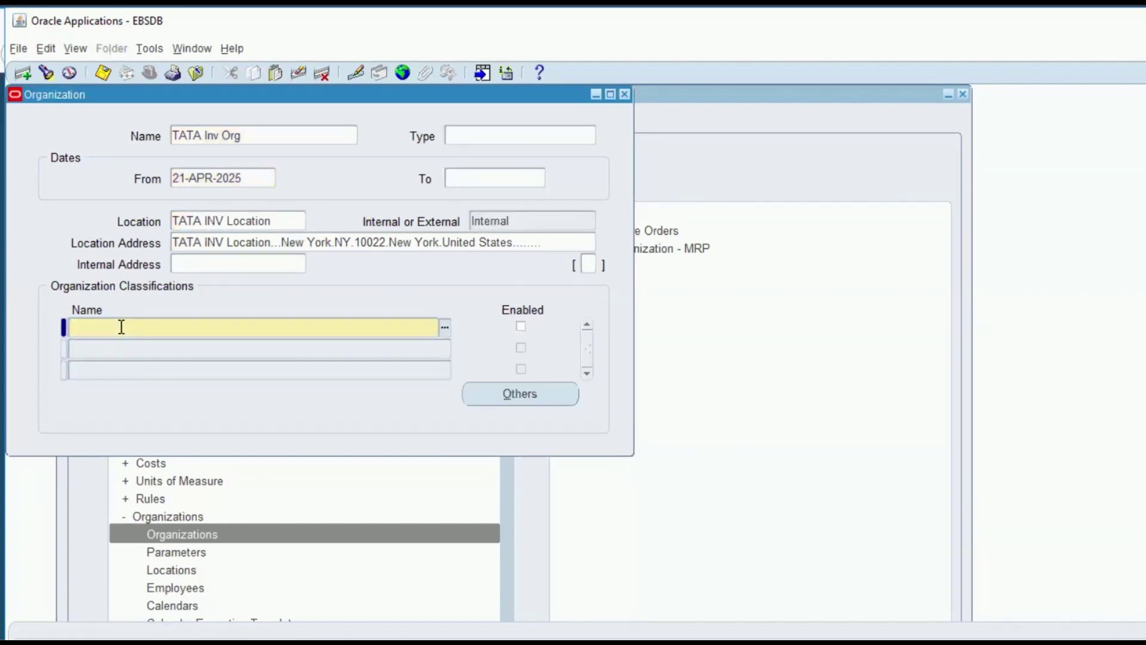
pyautogui.write('Inv%')
pyautogui.press('Tab')
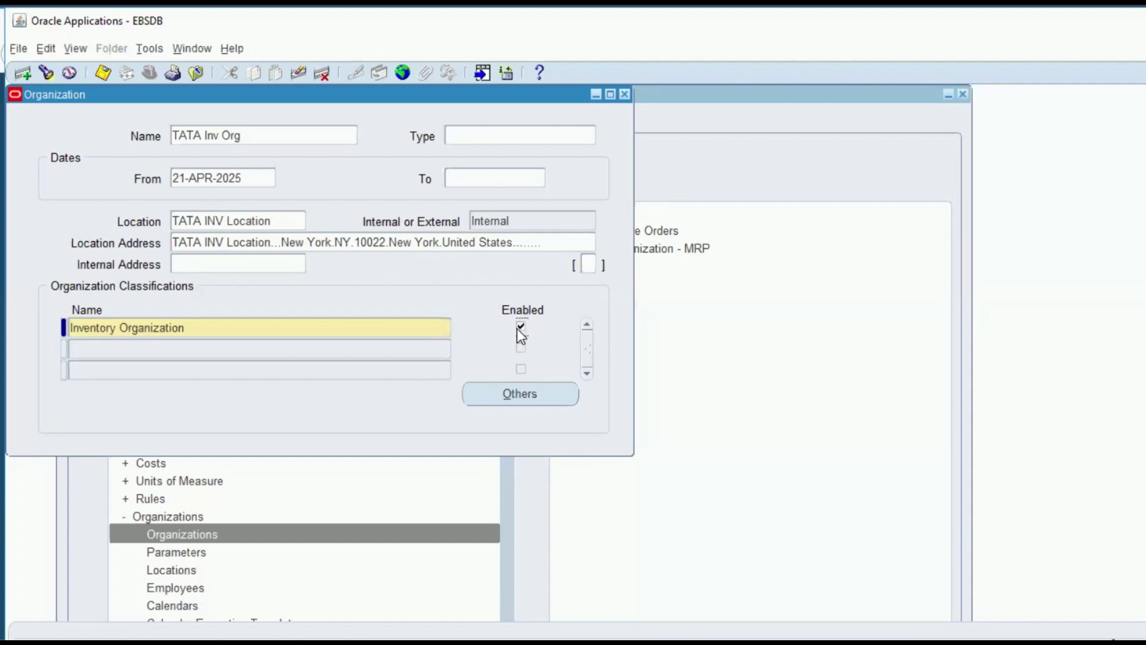
pyautogui.hotkey('ctrl', 's')
# Step: Open the Accounting Information of the Inventory Organization classification and set the primary ledger to Vision Operations
pyautogui.click(506, 393)
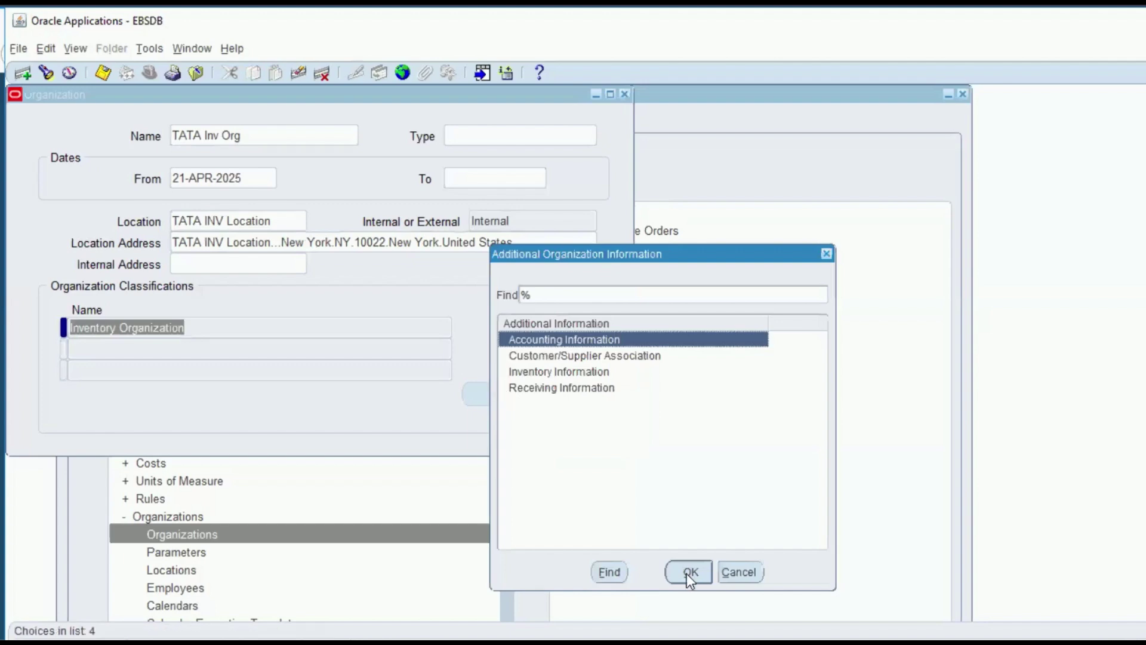
pyautogui.click(690, 573)
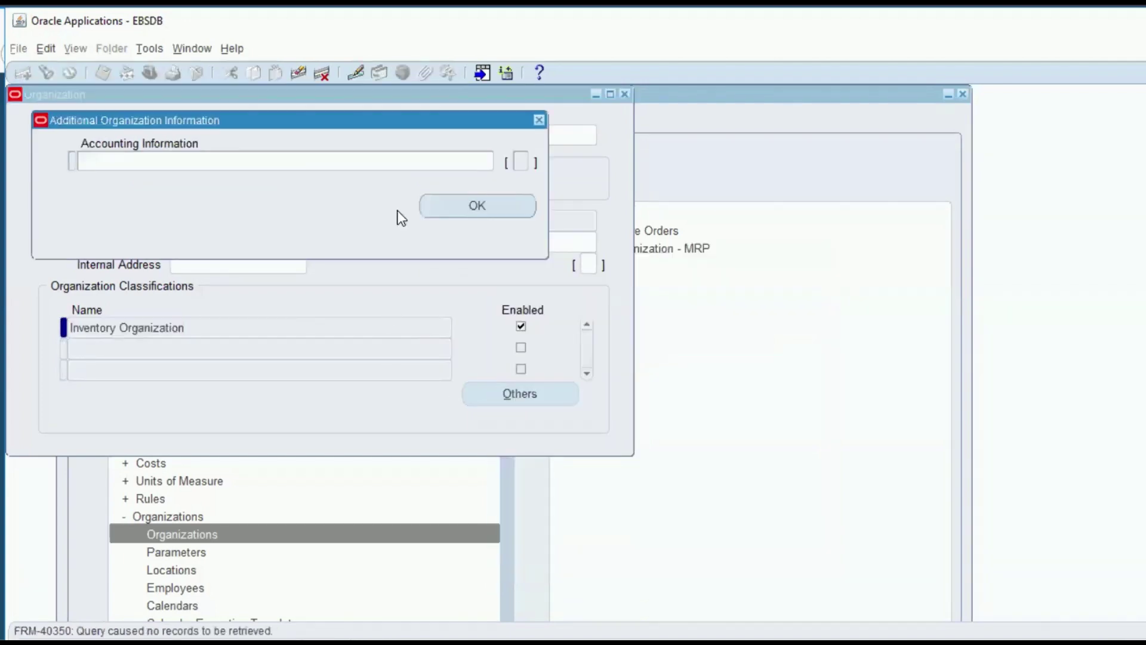
pyautogui.click(392, 163)
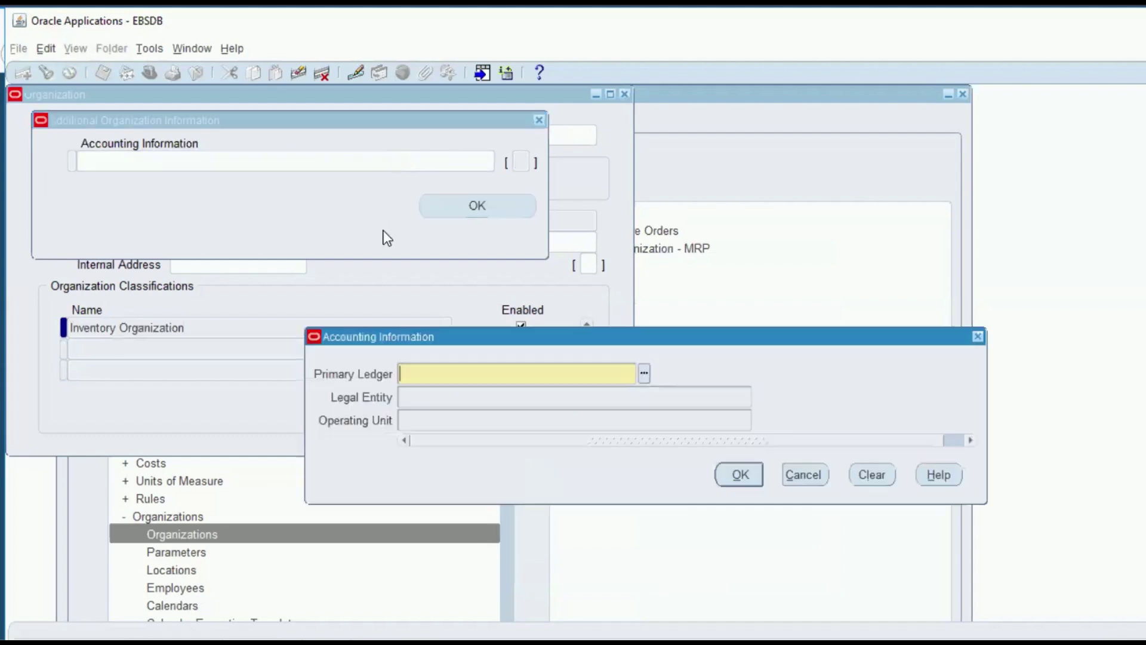
pyautogui.write('Vision%')
pyautogui.click(424, 363)
pyautogui.press('Tab')
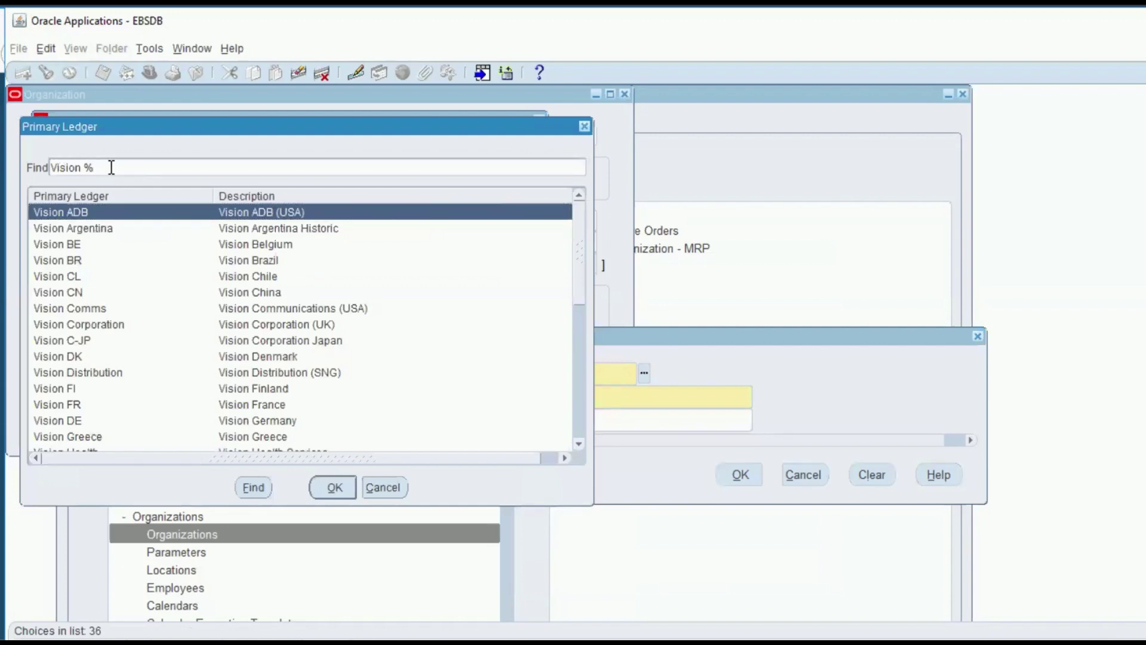
pyautogui.write('Ope%')
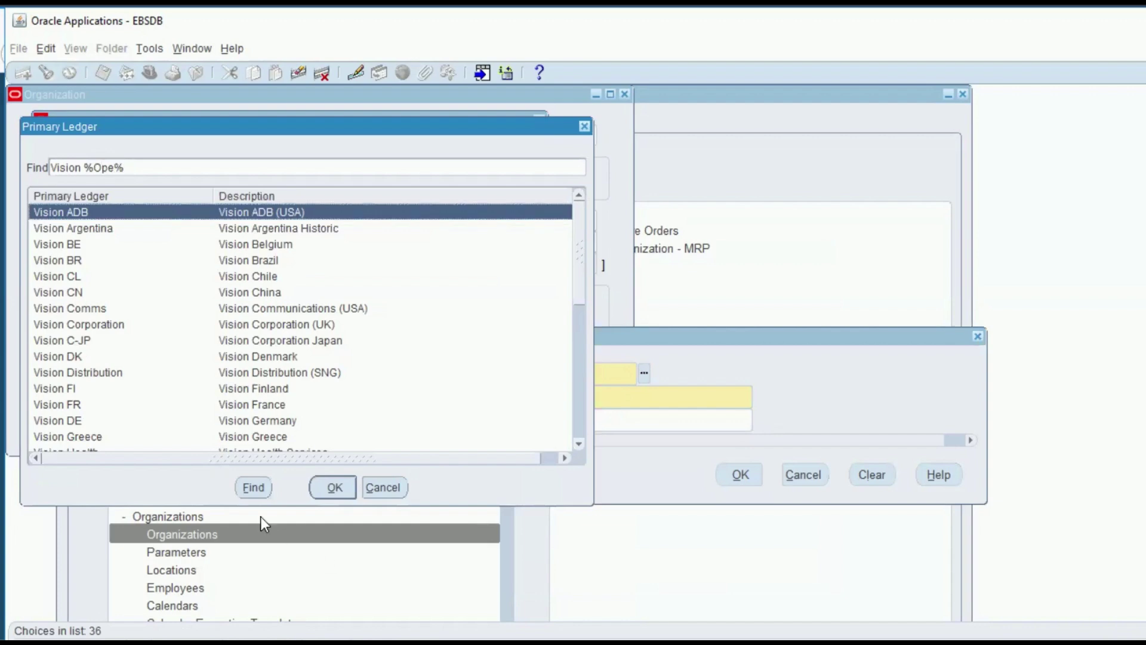
pyautogui.click(254, 488)
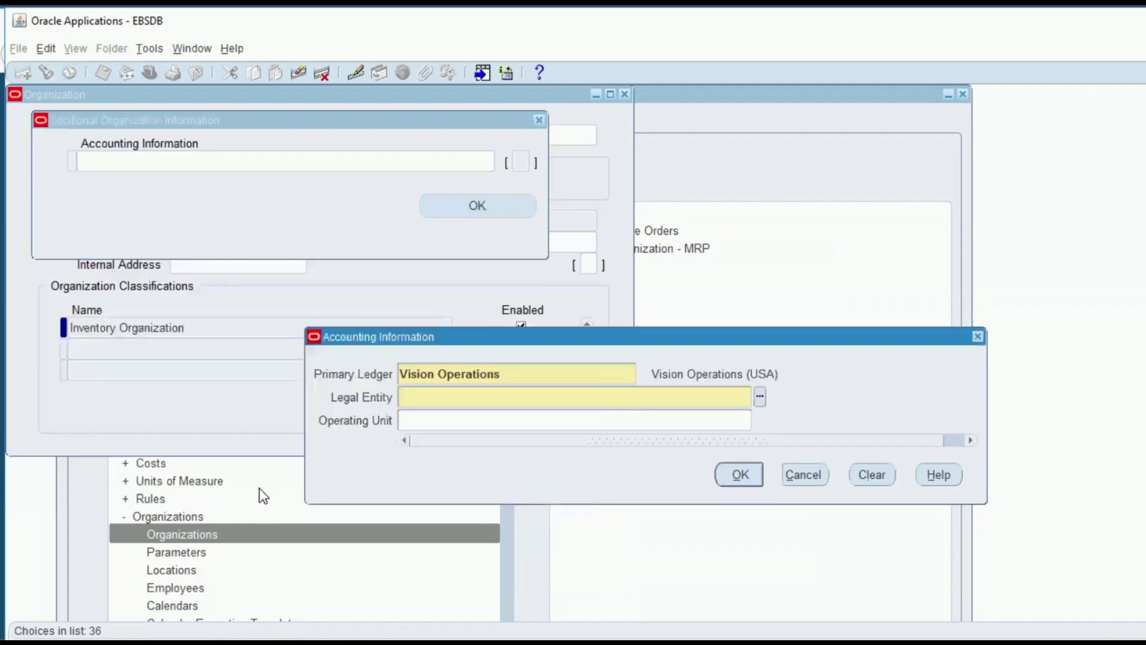
# Step: Set the legal entity to Vision Operations and the operating unit to TATA USA, and save the accounting information
pyautogui.click(431, 406)
pyautogui.write('Vision Oper%q')
pyautogui.press('BackSpace')
pyautogui.click(433, 419)
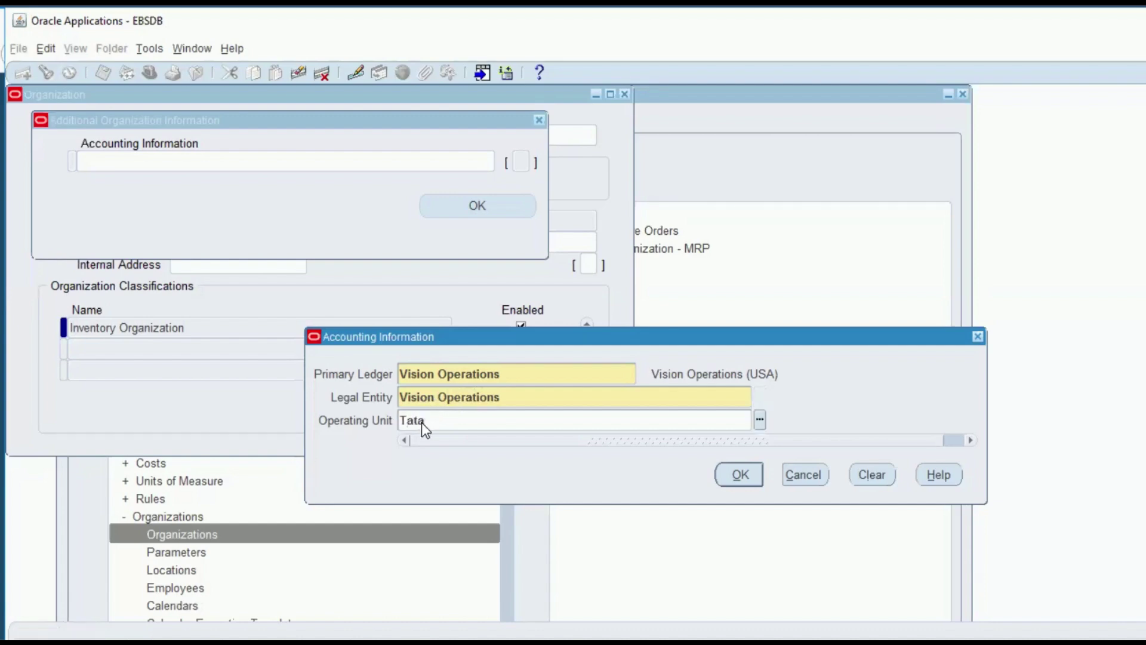
pyautogui.press('Tab')
pyautogui.press('Return')
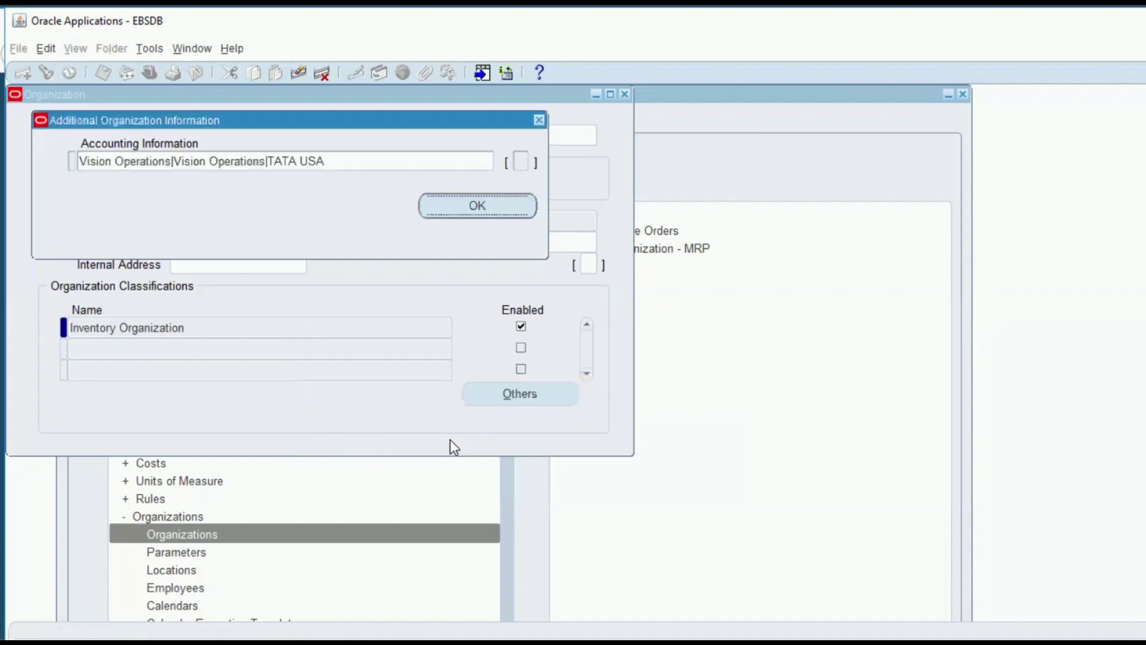
pyautogui.click(451, 204)
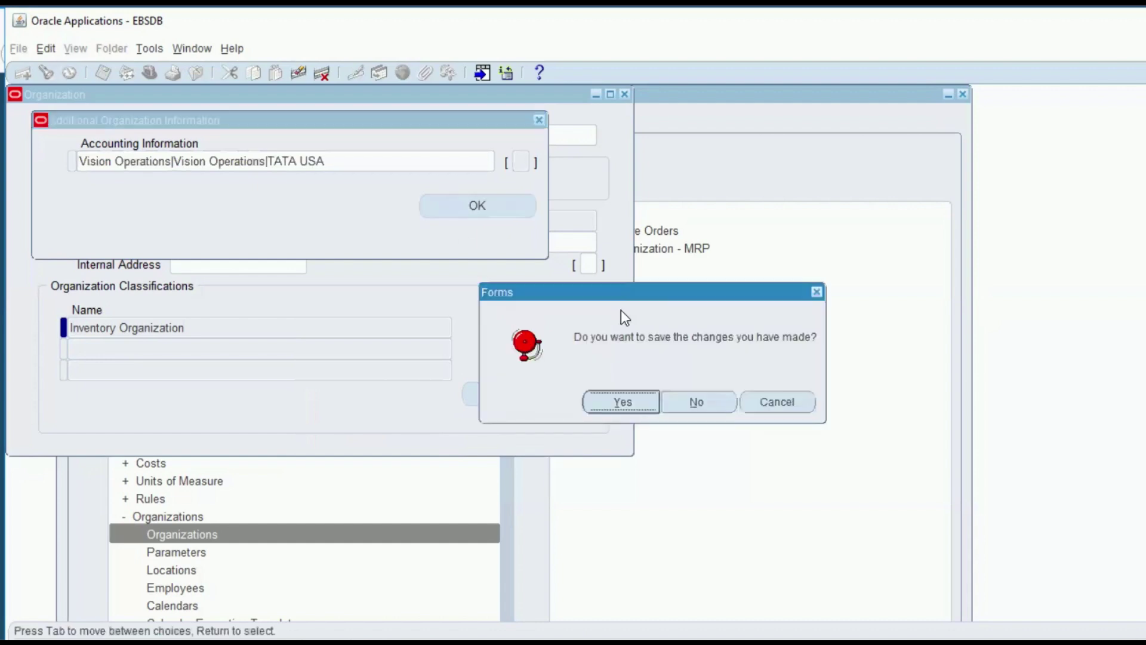
pyautogui.click(622, 401)
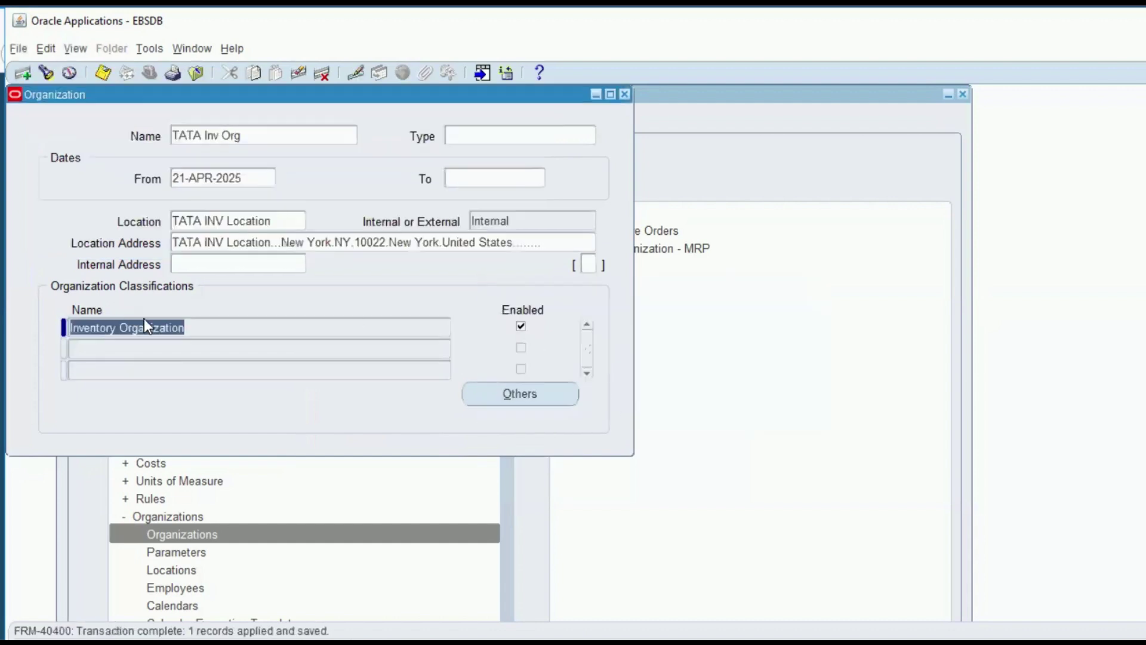